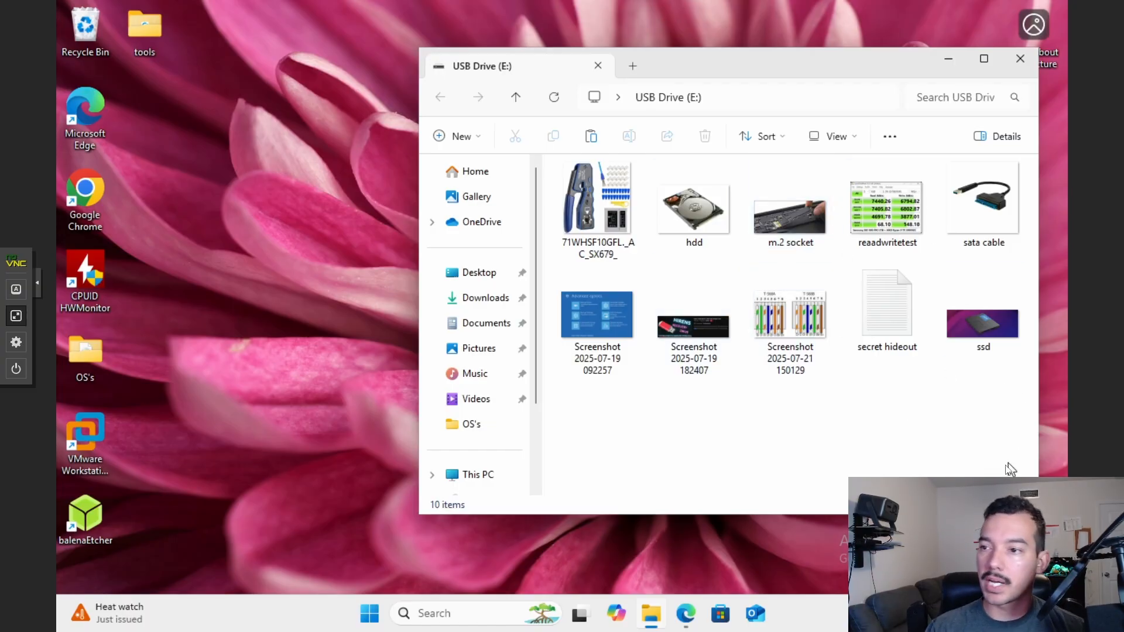
# Step: Permanently delete all the files on USB Drive (E:) and close its folder window
pyautogui.moveTo(995, 456); pyautogui.dragTo(580, 220)
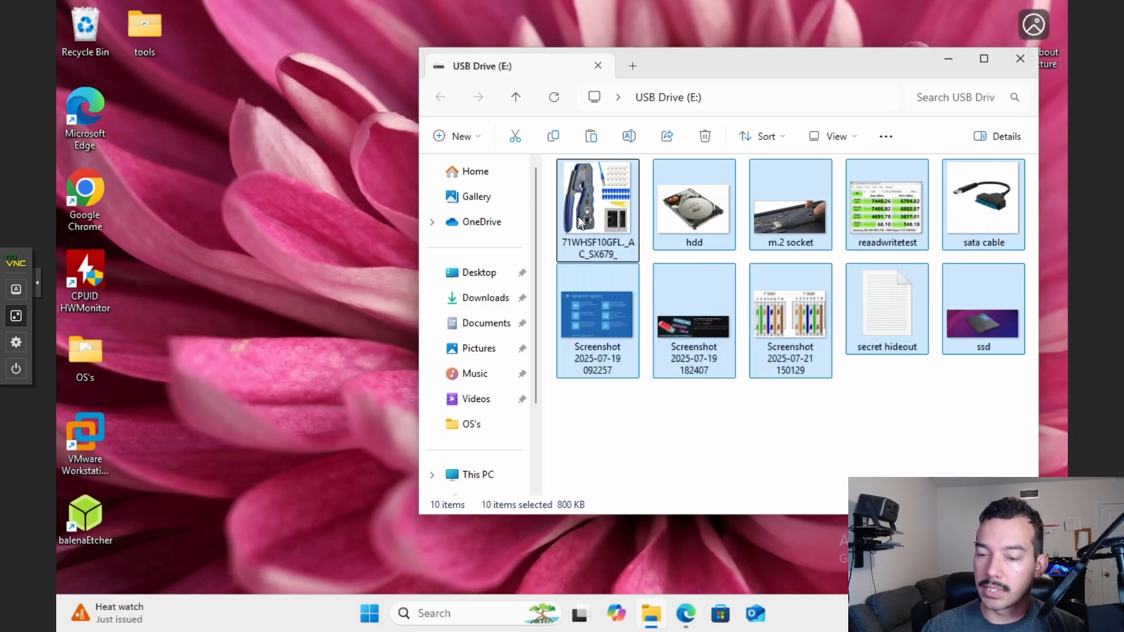
pyautogui.press('Delete')
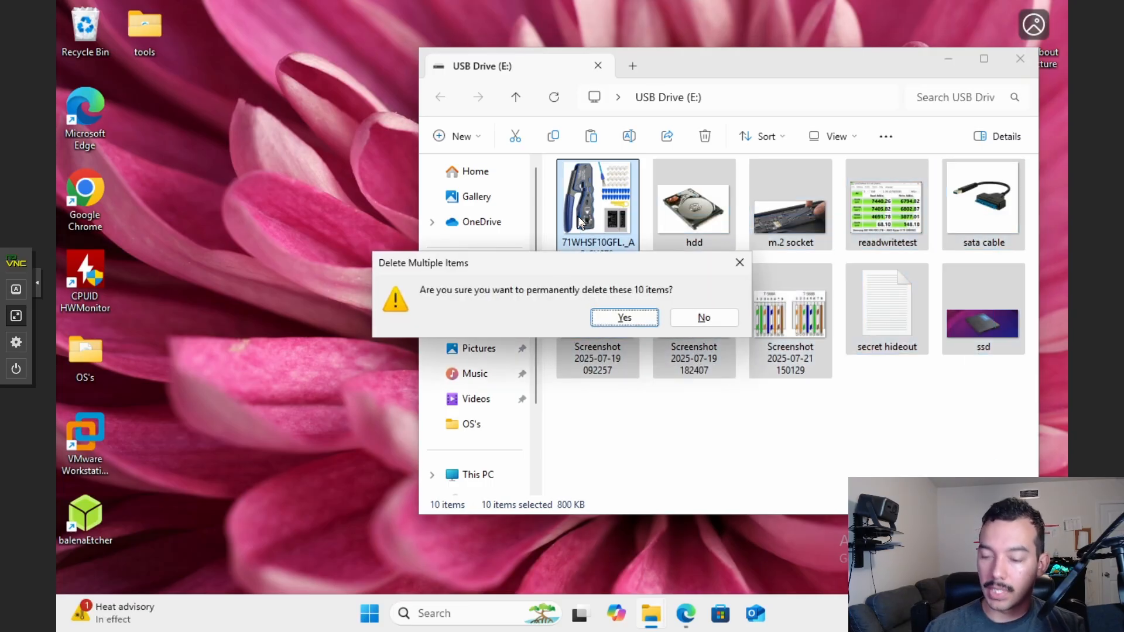
pyautogui.press('Return')
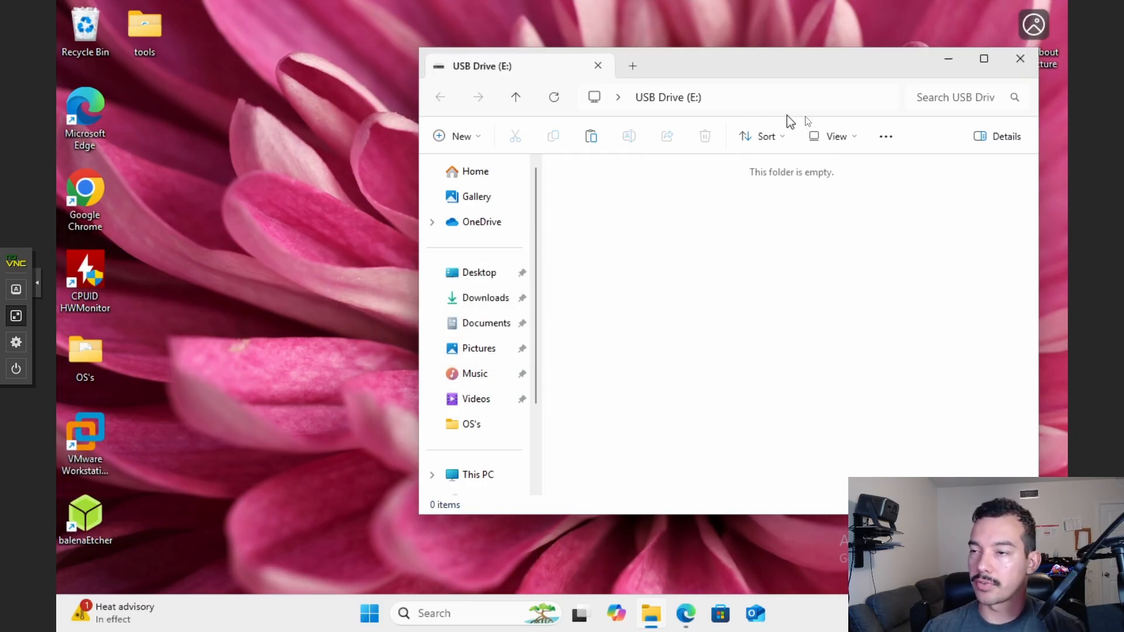
pyautogui.click(1014, 61)
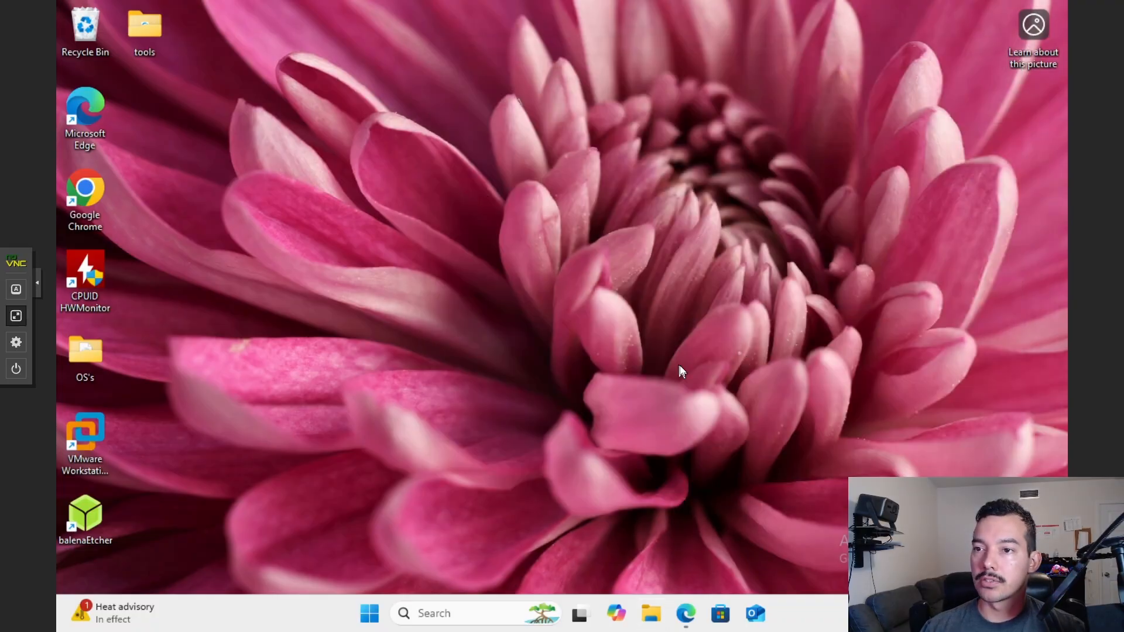
# Step: Switch to Microsoft Edge, open google.com and search for "portable apps"
pyautogui.click(686, 613)
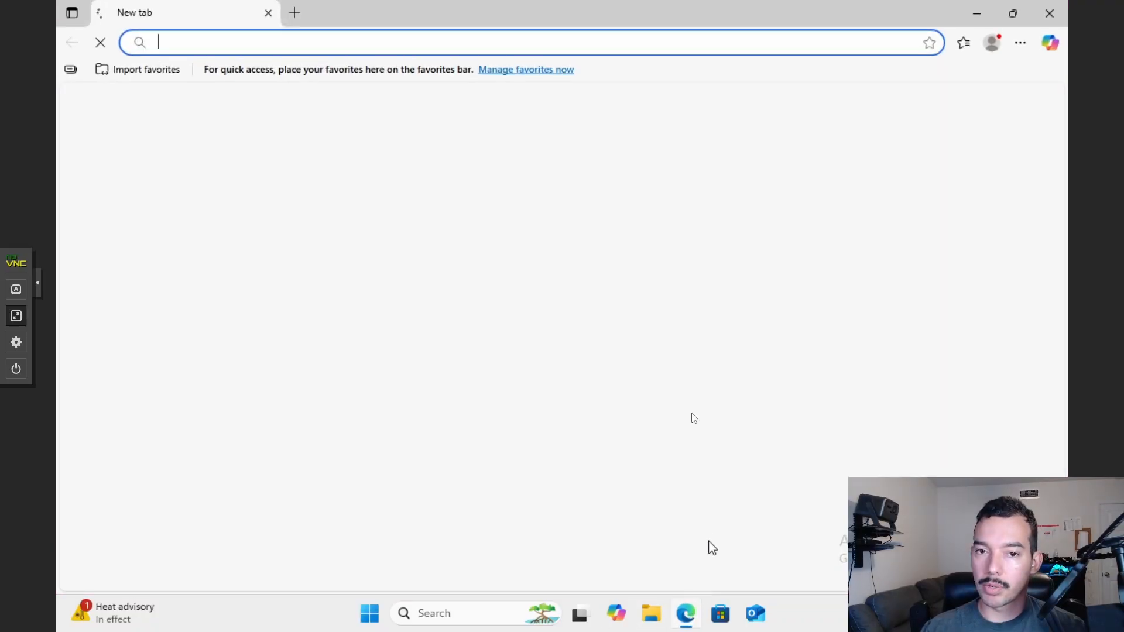
pyautogui.write('go')
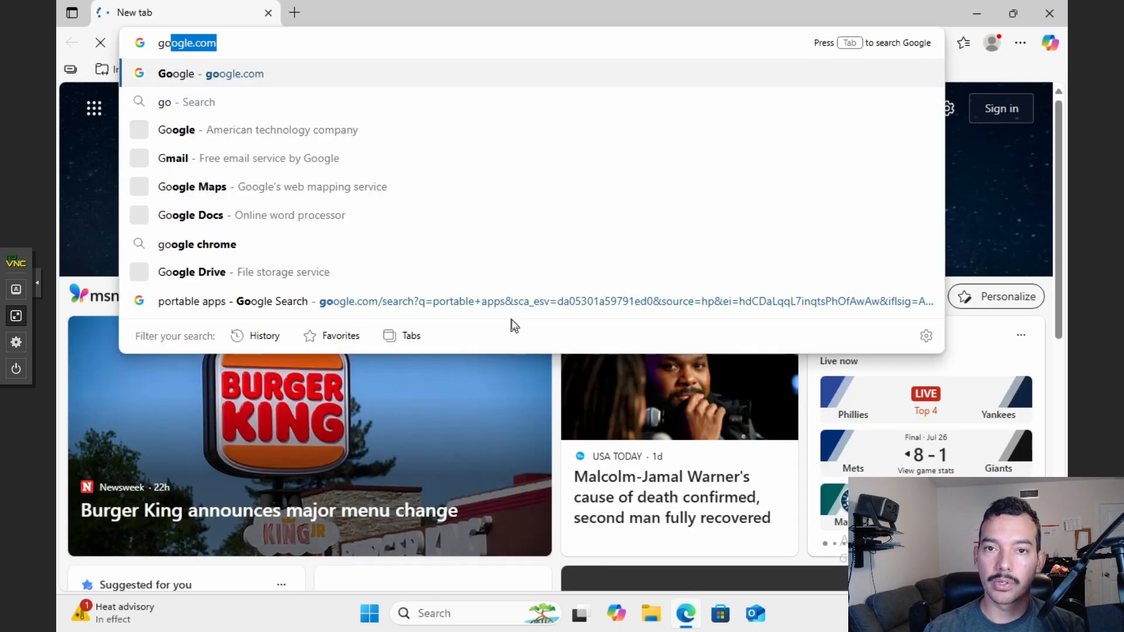
pyautogui.press('Return')
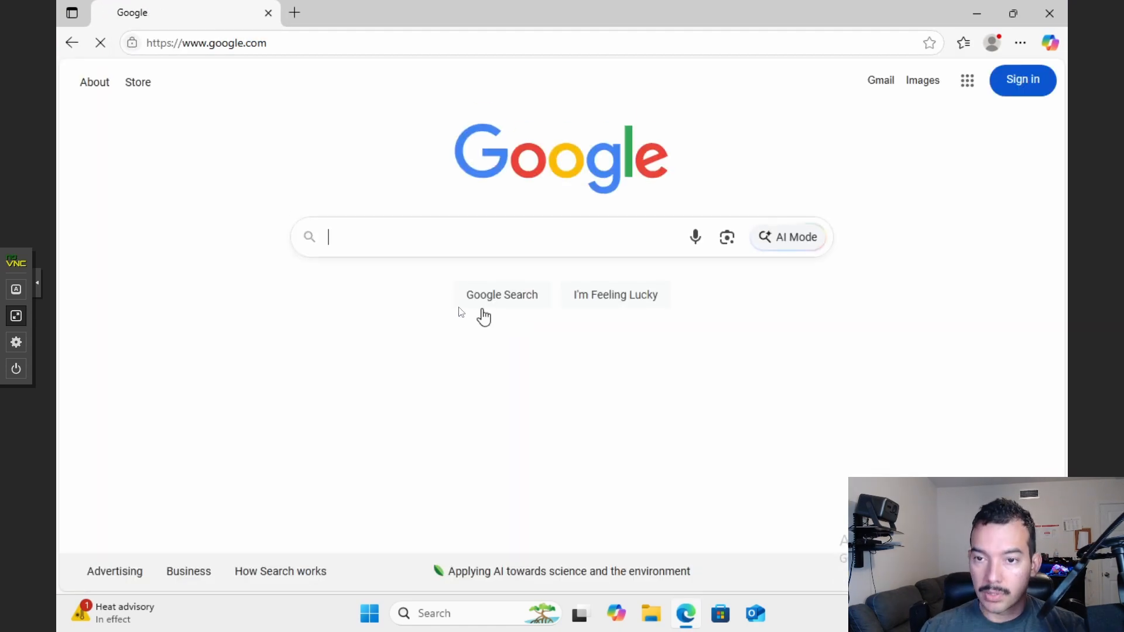
pyautogui.write('portab')
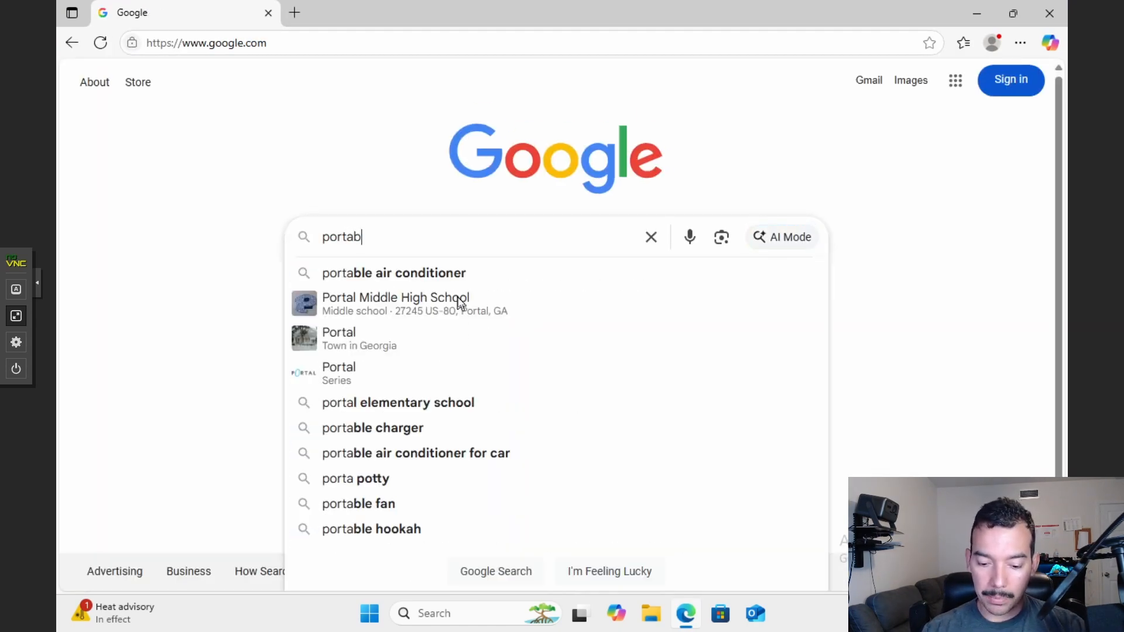
pyautogui.write('le apps')
pyautogui.press('Return')
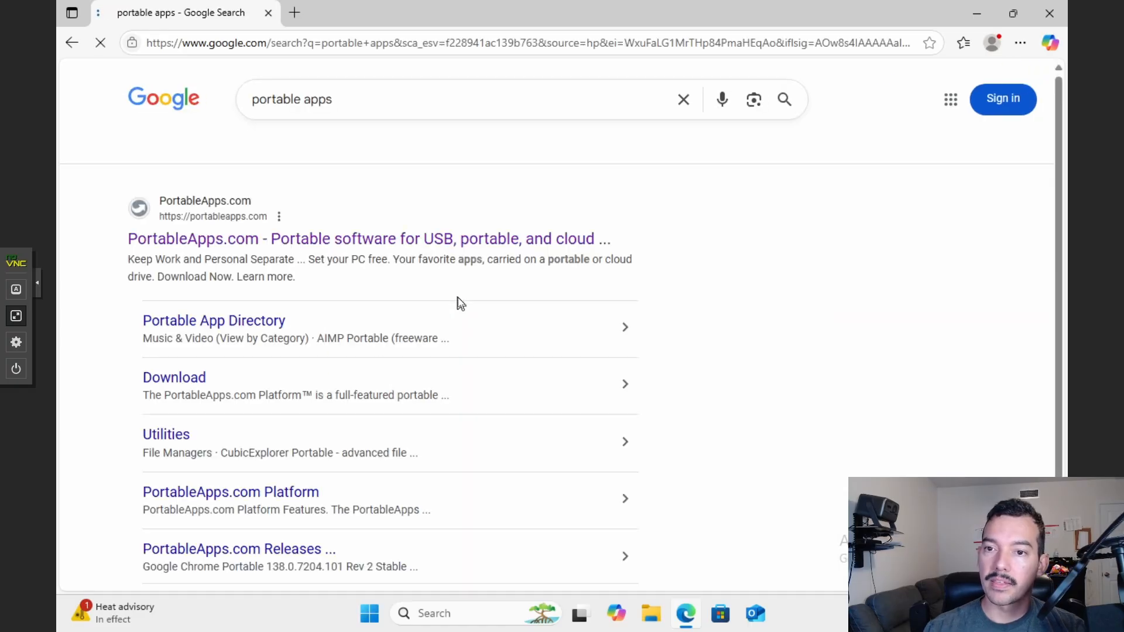
# Step: Open the PortableApps.com app directory and go to the rcvPortable page listed under Utilities
pyautogui.click(300, 240)
pyautogui.click(219, 124)
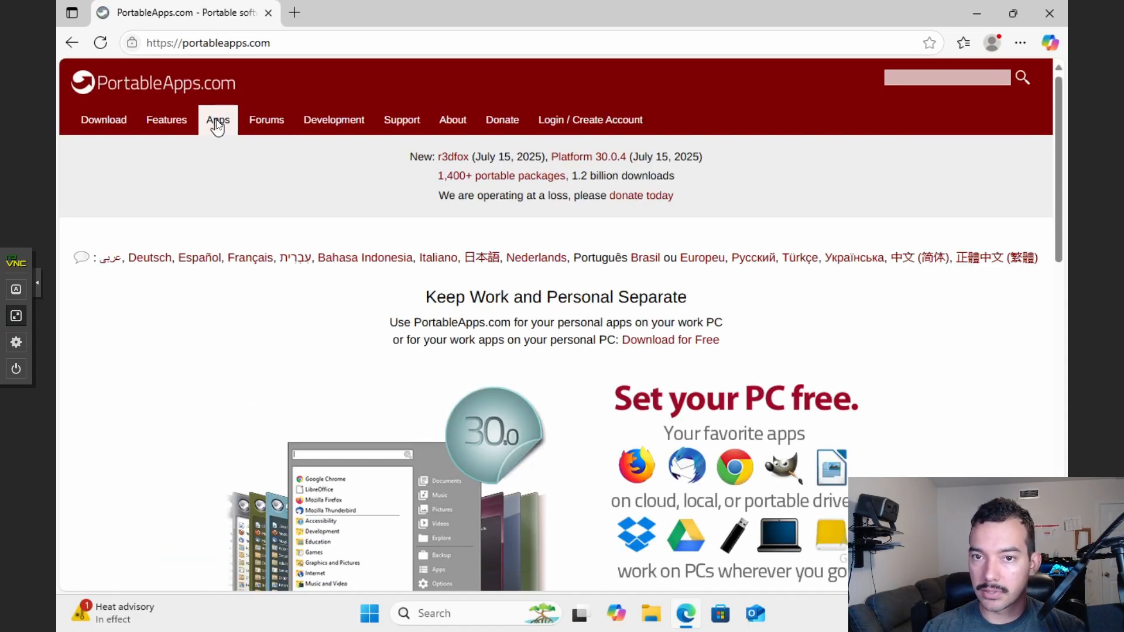
pyautogui.scroll(-20, 697, 367)
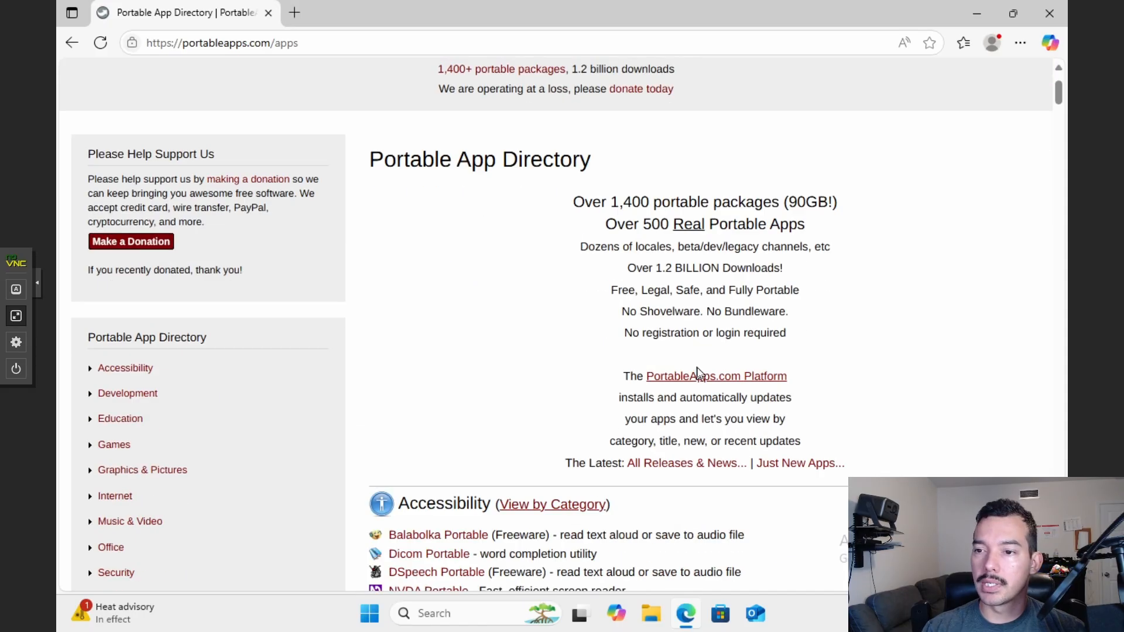
pyautogui.scroll(-20, 698, 371)
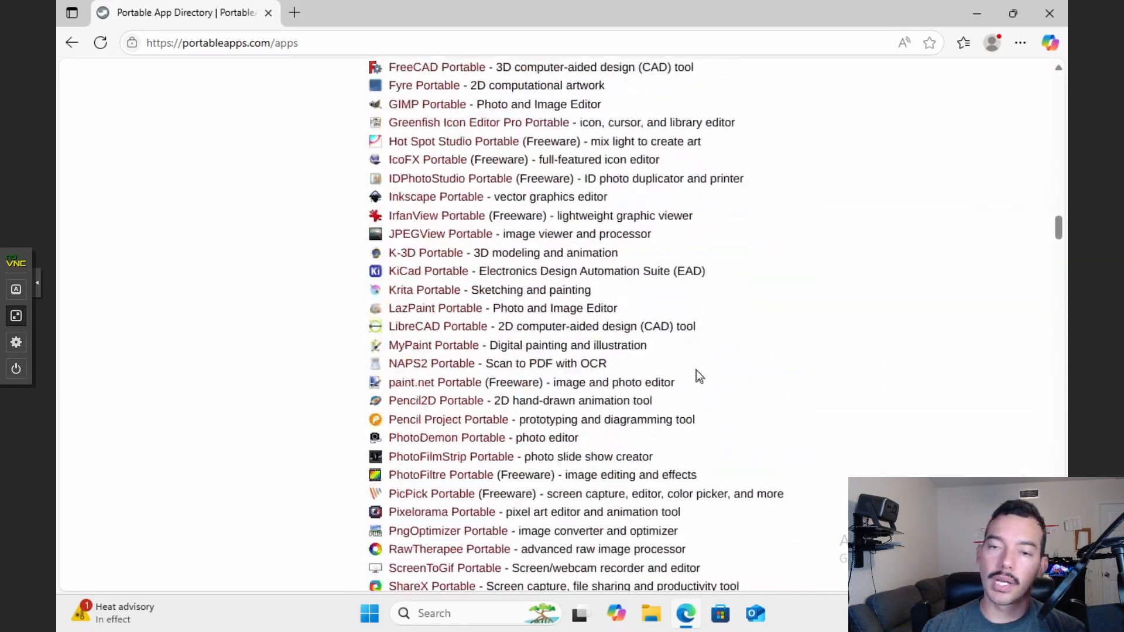
pyautogui.scroll(-20, 653, 376)
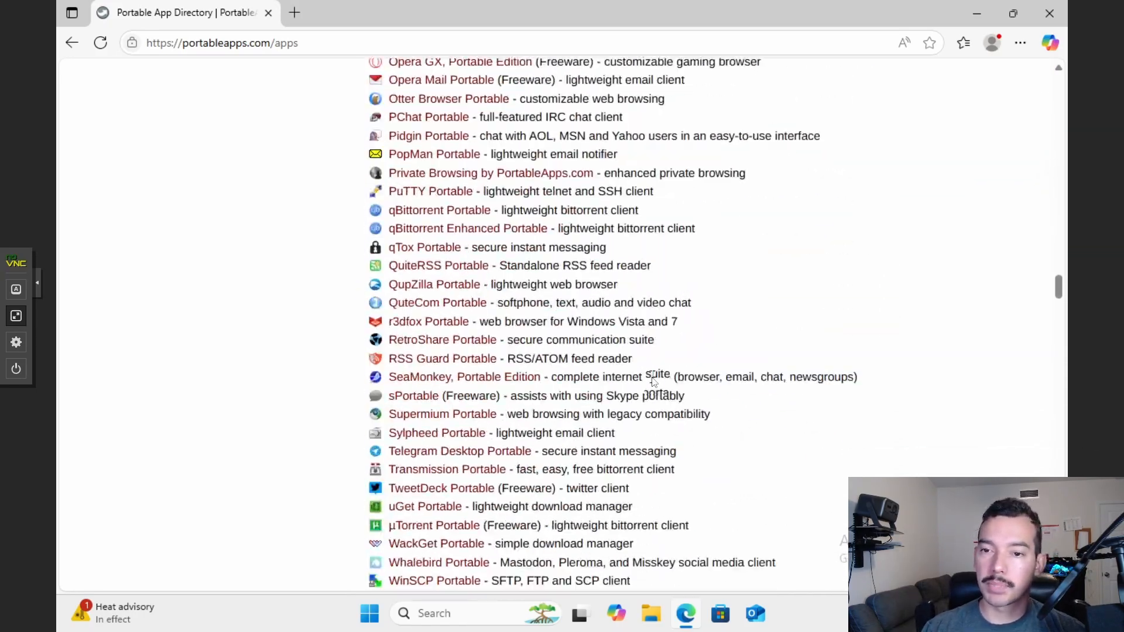
pyautogui.scroll(-20, 554, 393)
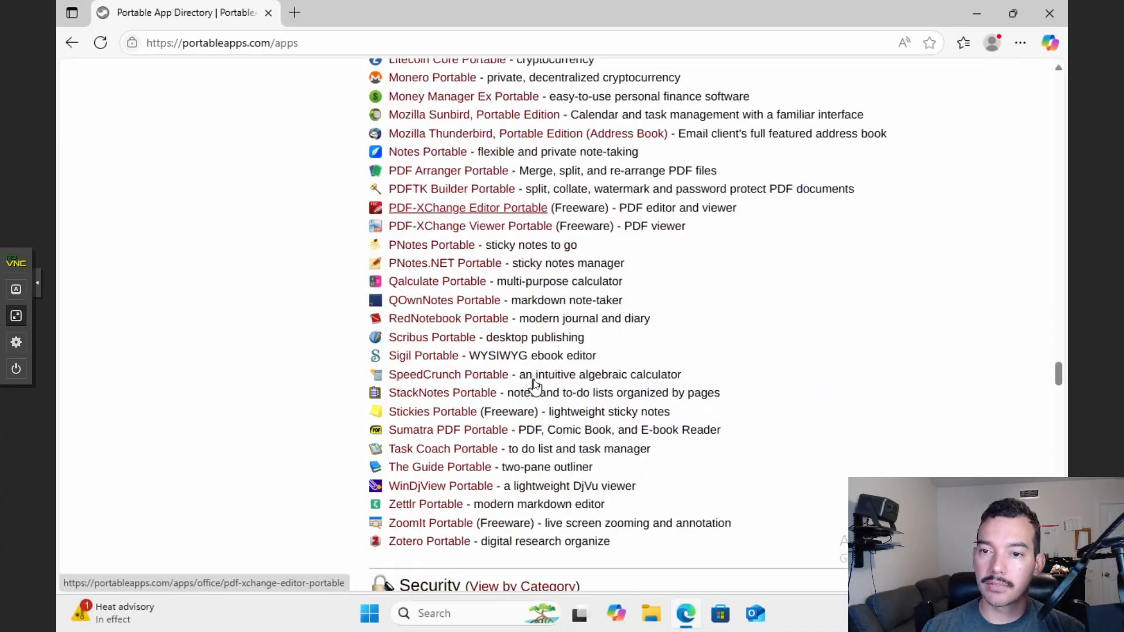
pyautogui.scroll(-6, 506, 384)
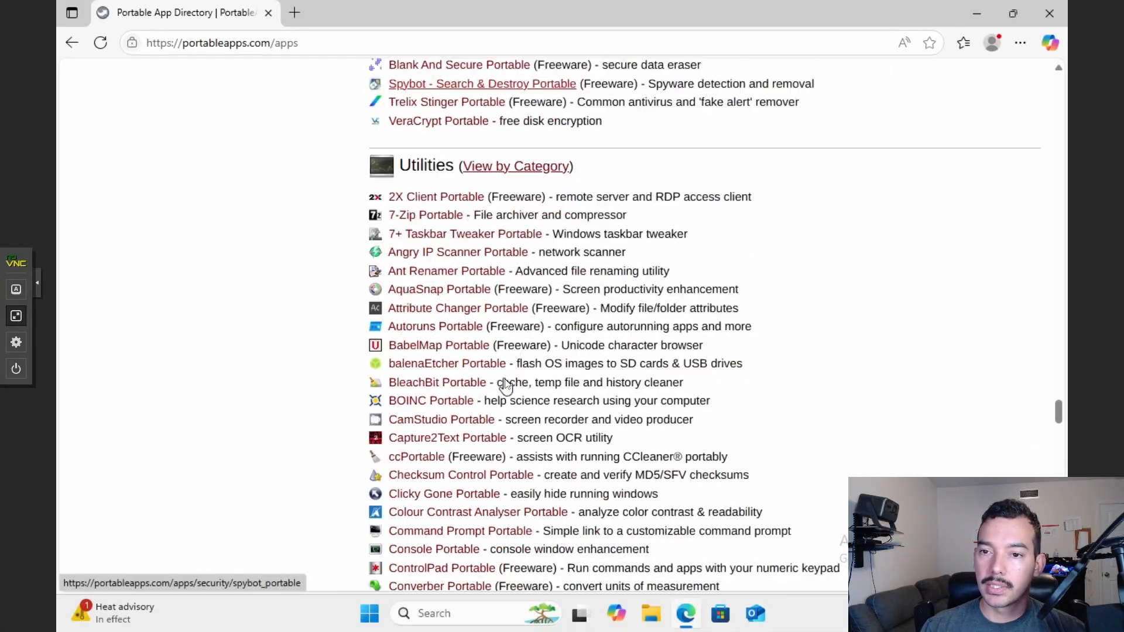
pyautogui.scroll(-20, 435, 375)
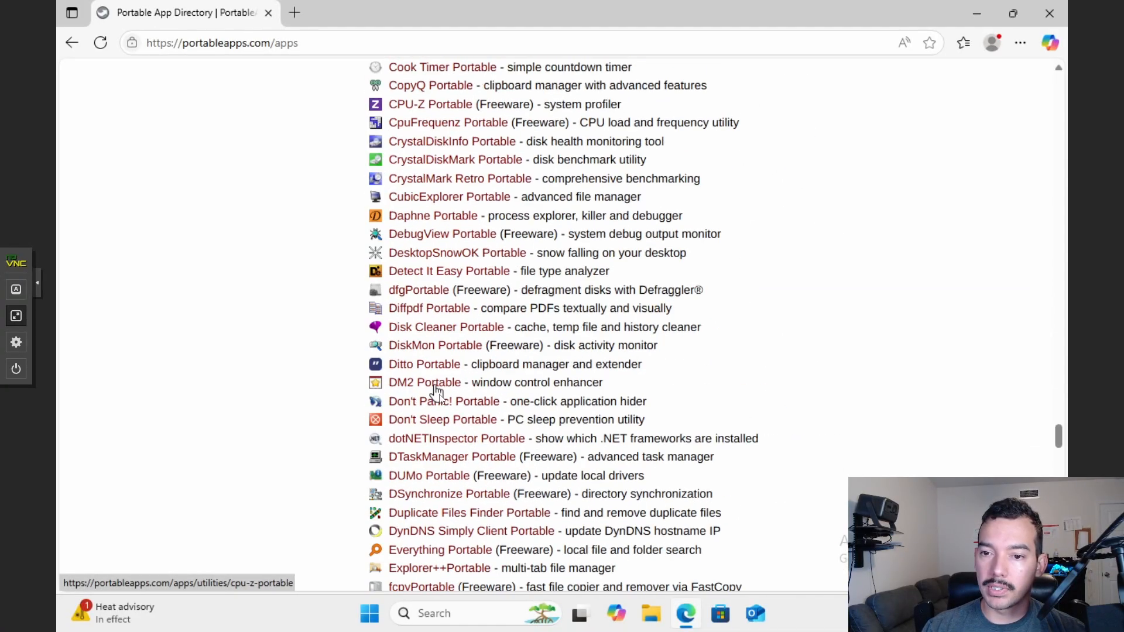
pyautogui.scroll(-3, 442, 413)
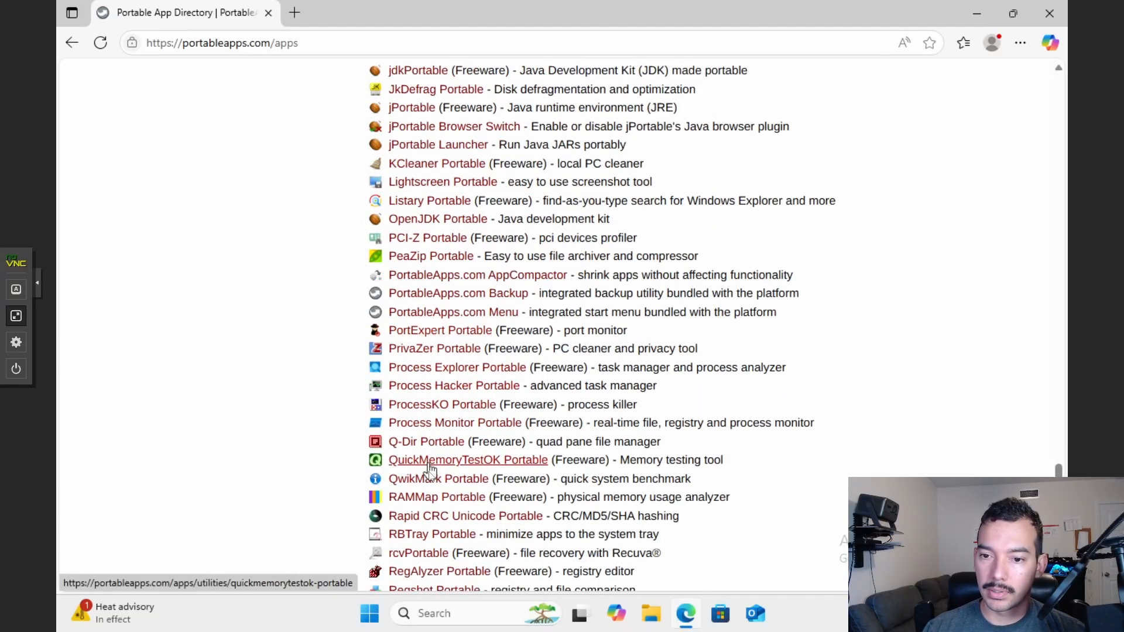
pyautogui.click(427, 555)
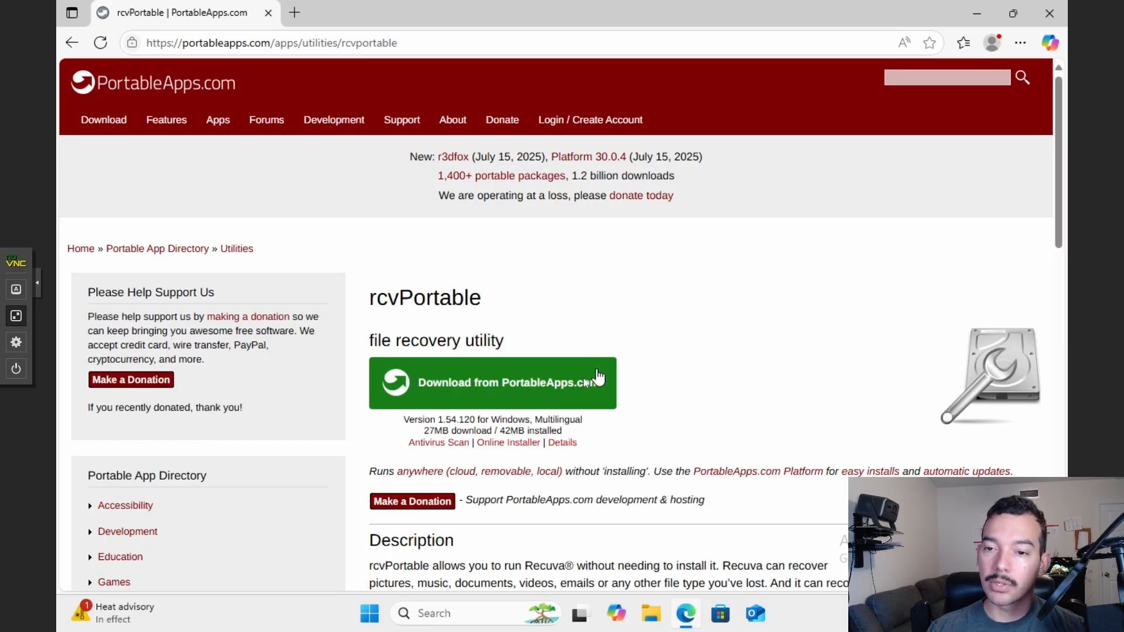
# Step: Download the rcvPortable installer from PortableApps.com and minimize the browser
pyautogui.click(514, 386)
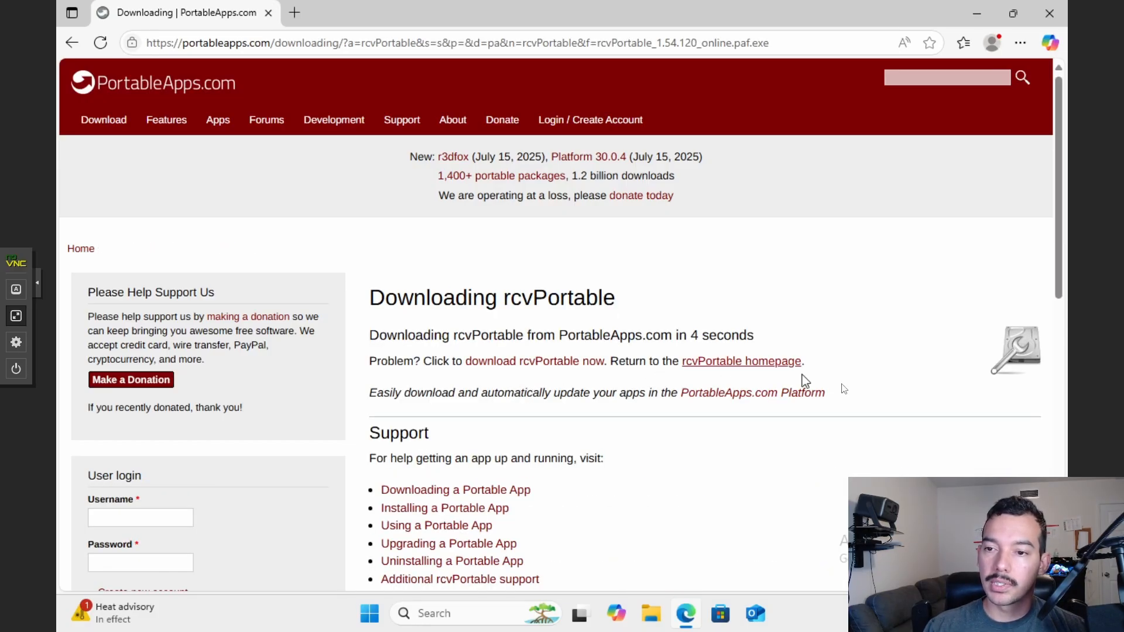
pyautogui.scroll(-4, 844, 389)
pyautogui.scroll(2, 843, 389)
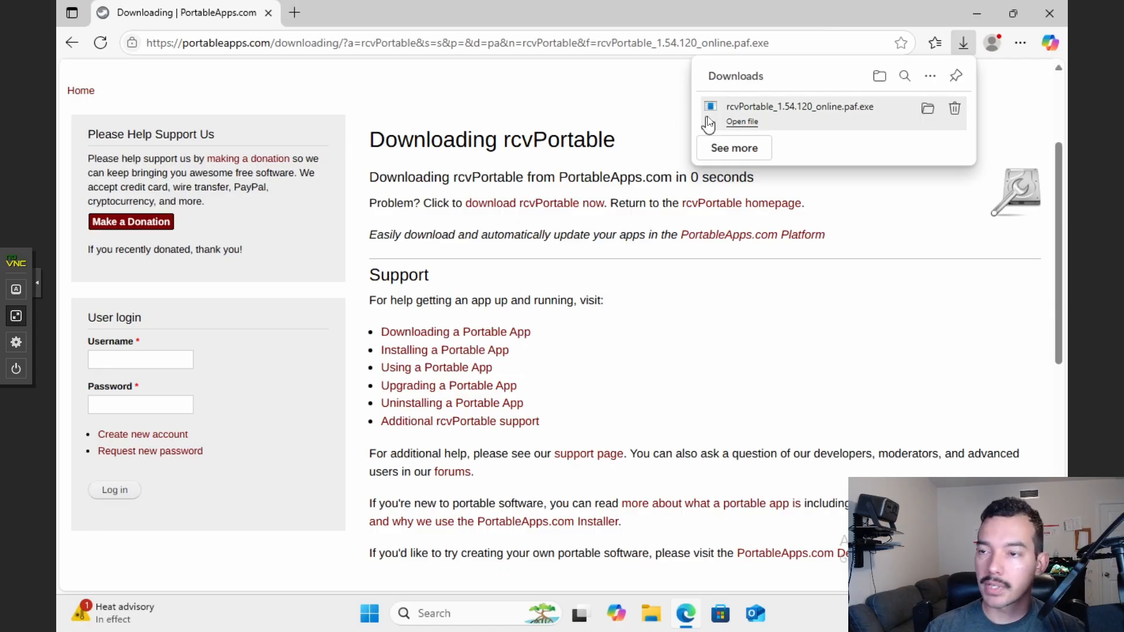
pyautogui.click(981, 16)
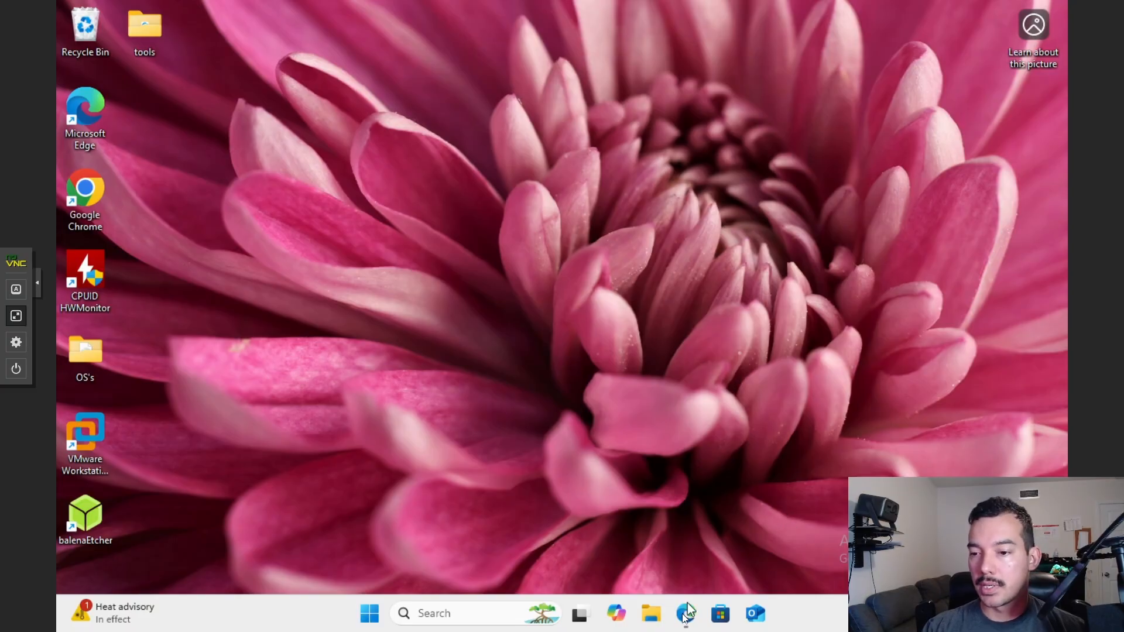
# Step: Run the rcvPortable installer from the Downloads folder in English and install it to the default destination without launching it
pyautogui.click(652, 614)
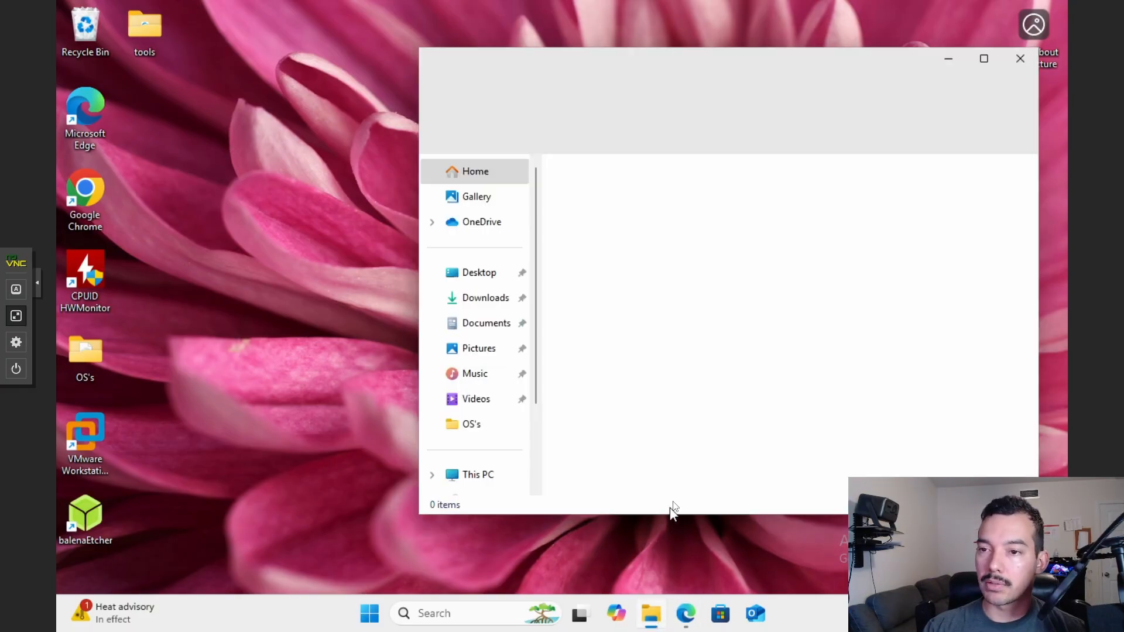
pyautogui.click(483, 297)
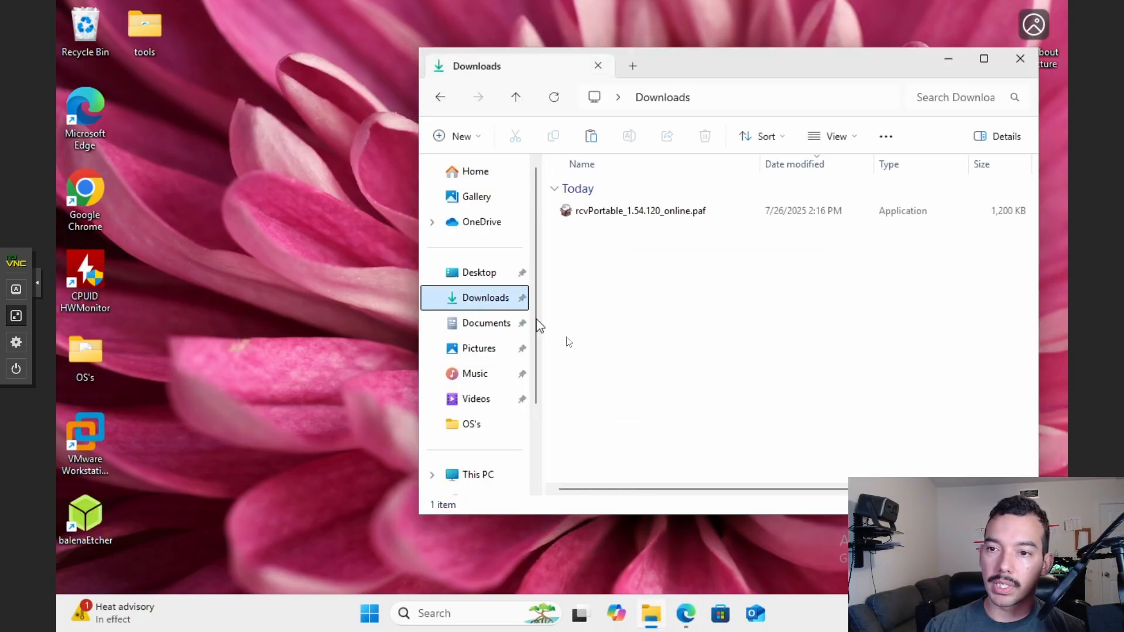
pyautogui.doubleClick(652, 212)
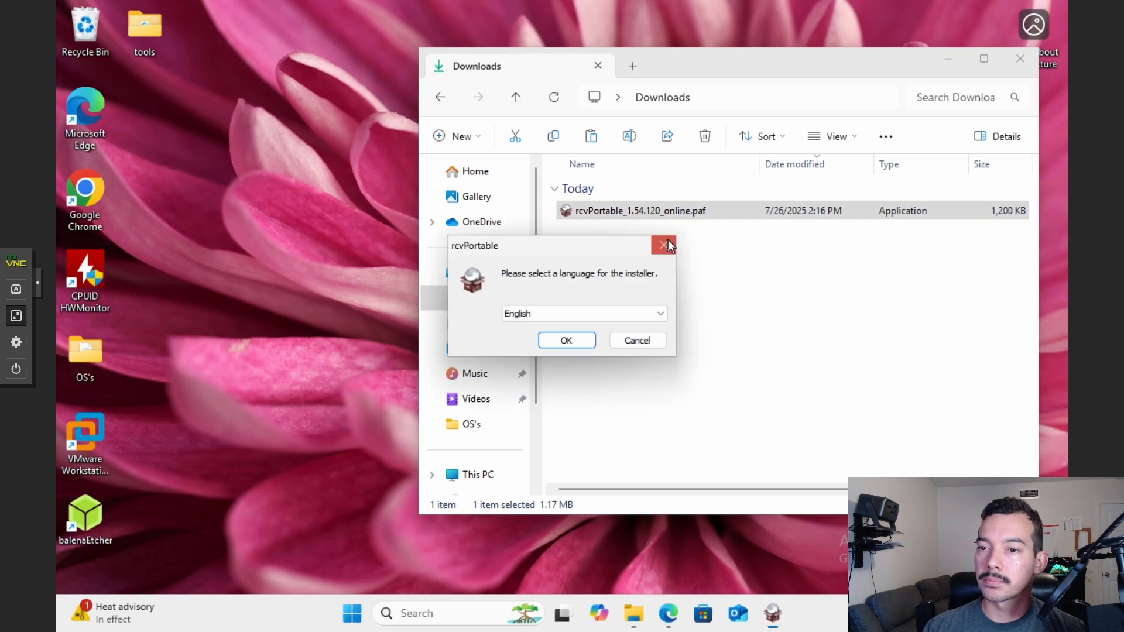
pyautogui.click(569, 341)
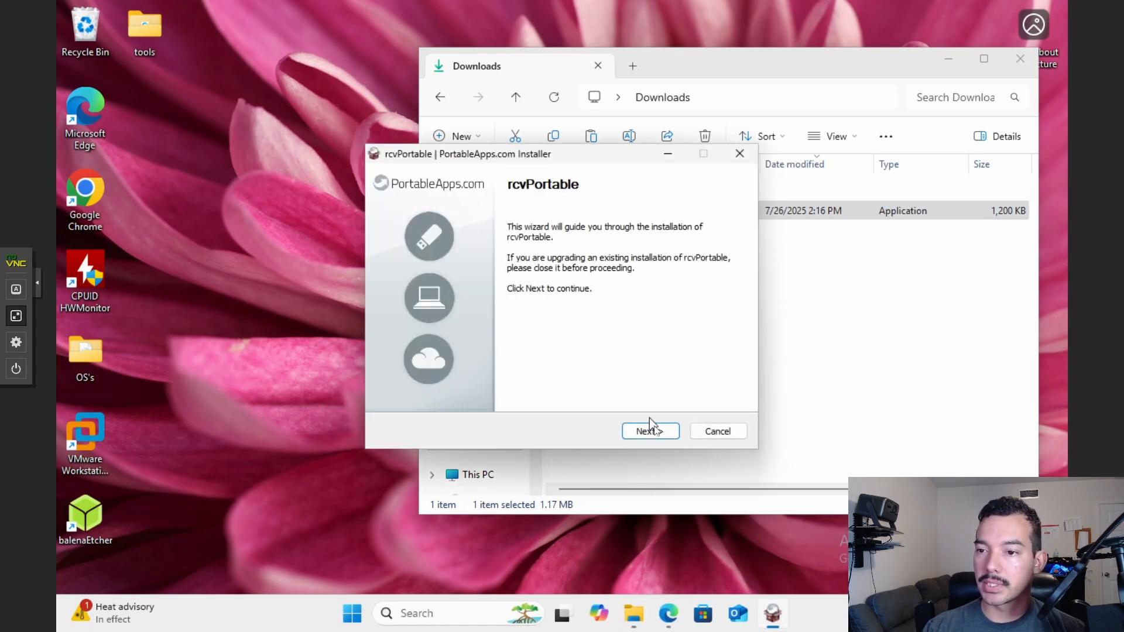
pyautogui.click(651, 431)
pyautogui.click(651, 432)
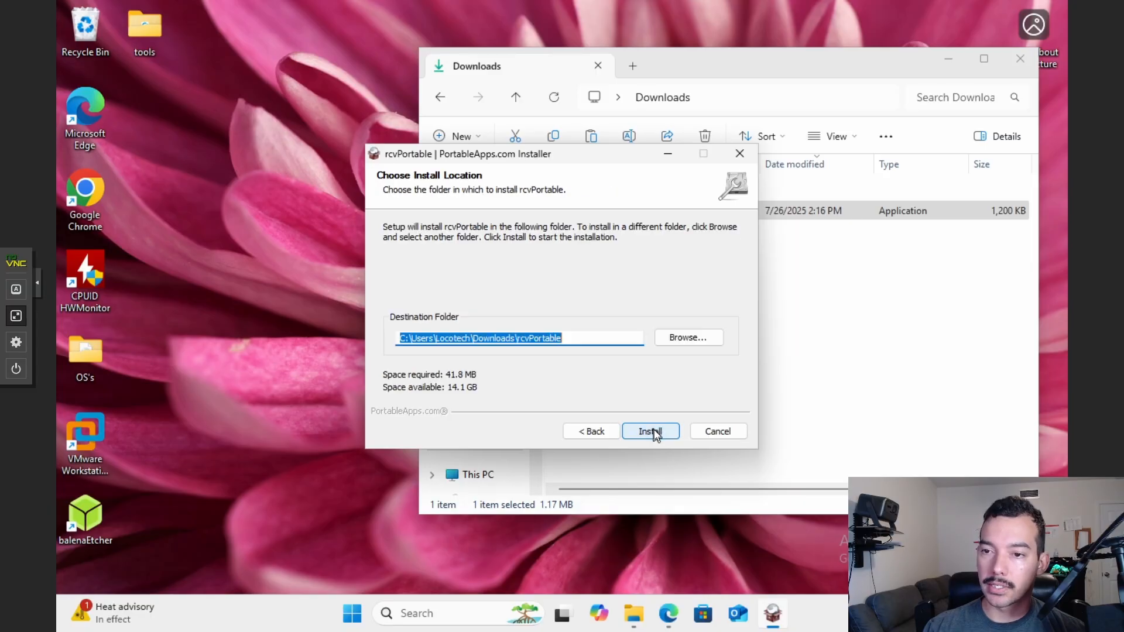
pyautogui.click(652, 433)
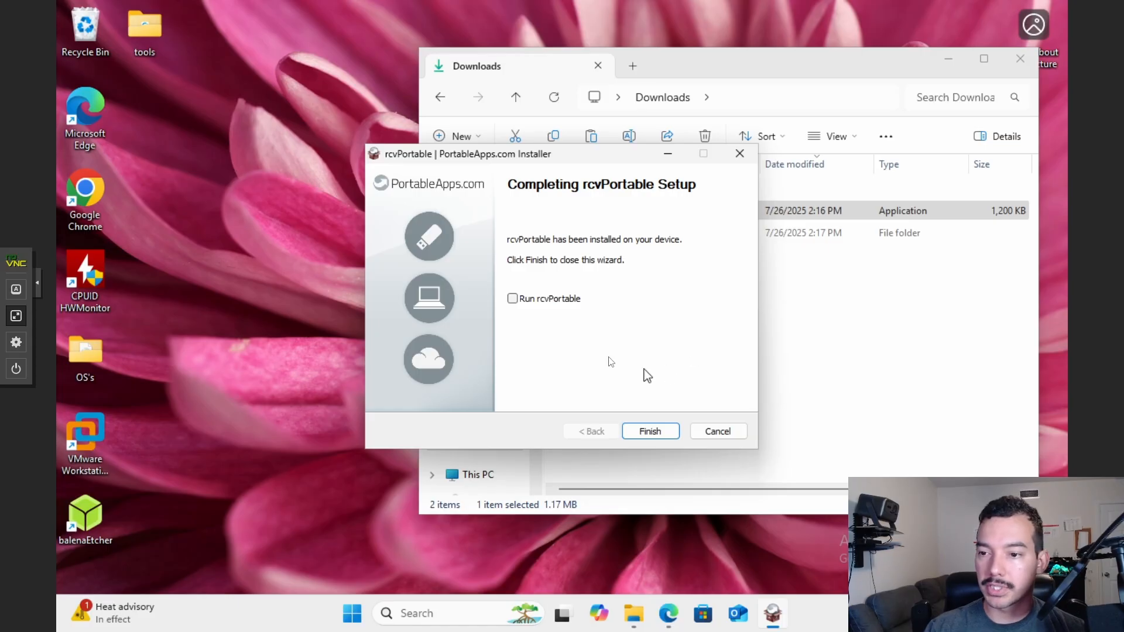
pyautogui.click(651, 437)
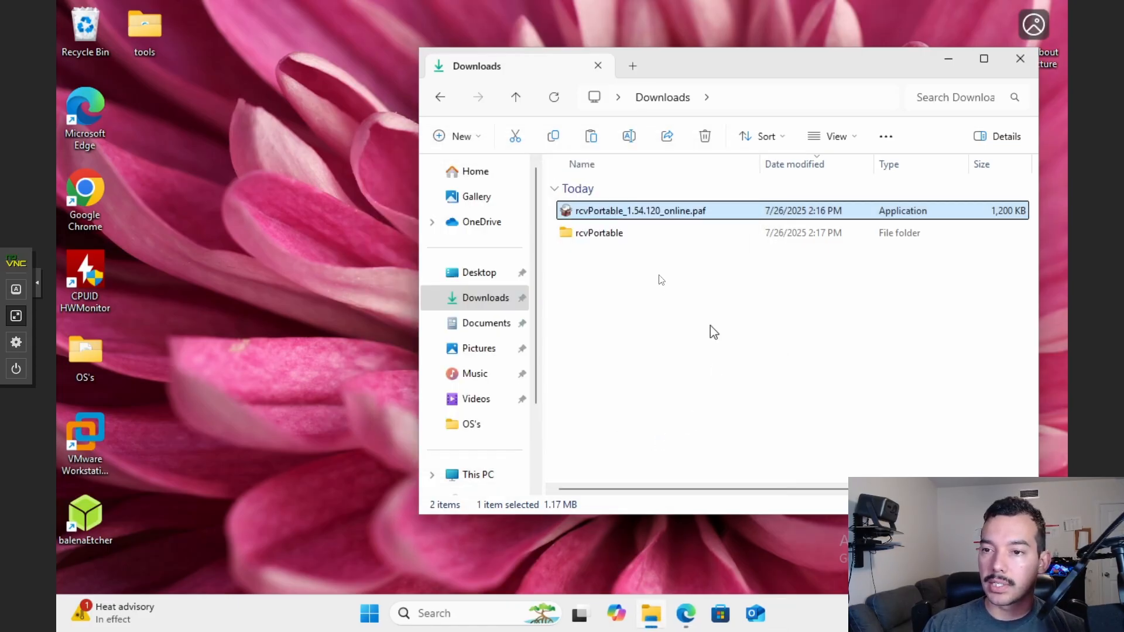
# Step: Launch rcvPortable from its installed folder and skip the Recuva Wizard to reach the advanced features
pyautogui.doubleClick(623, 236)
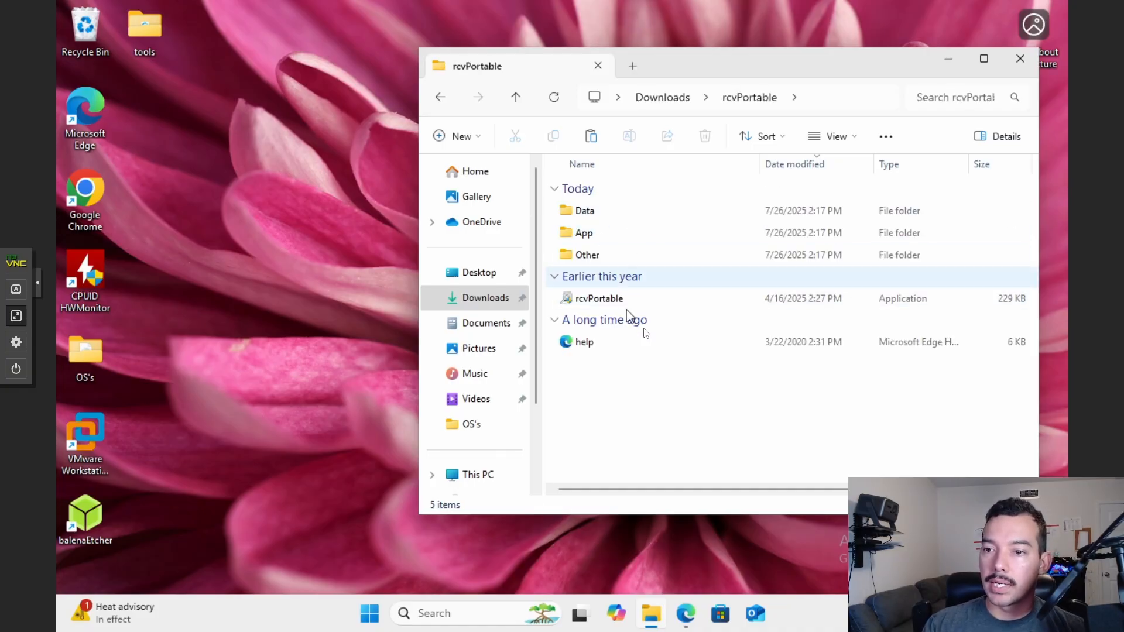
pyautogui.click(596, 301)
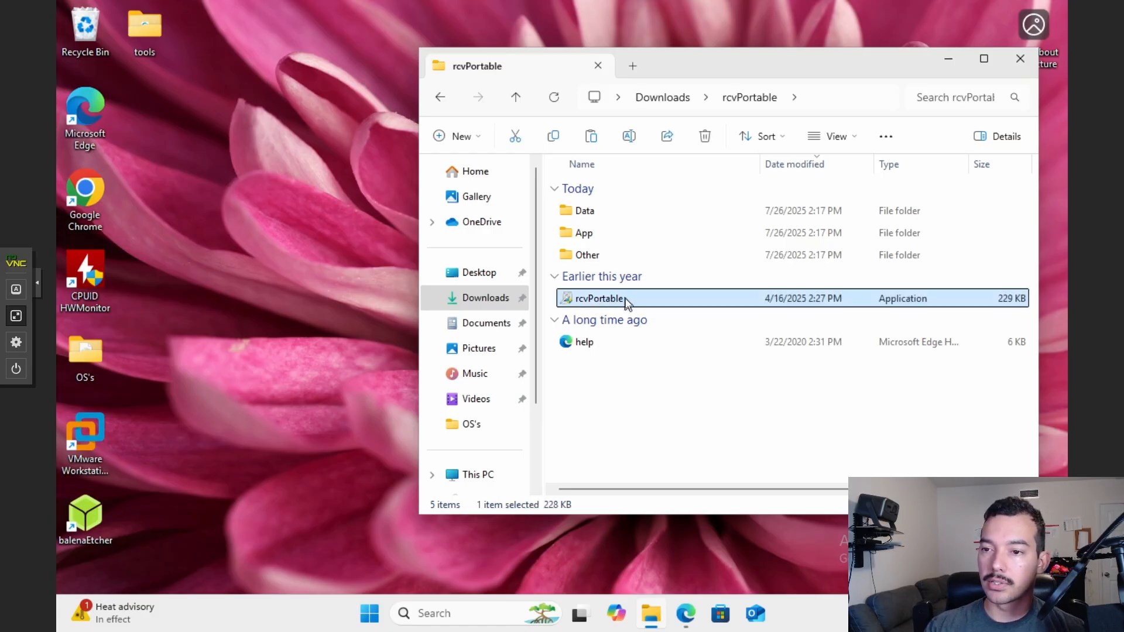
pyautogui.doubleClick(627, 304)
pyautogui.click(499, 447)
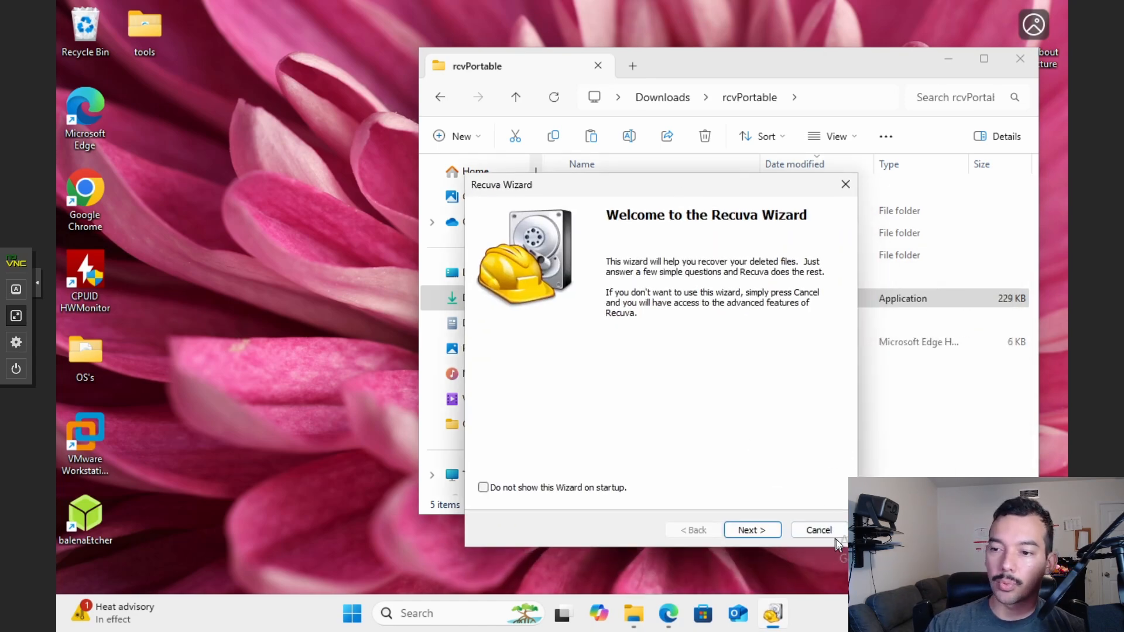
pyautogui.click(820, 531)
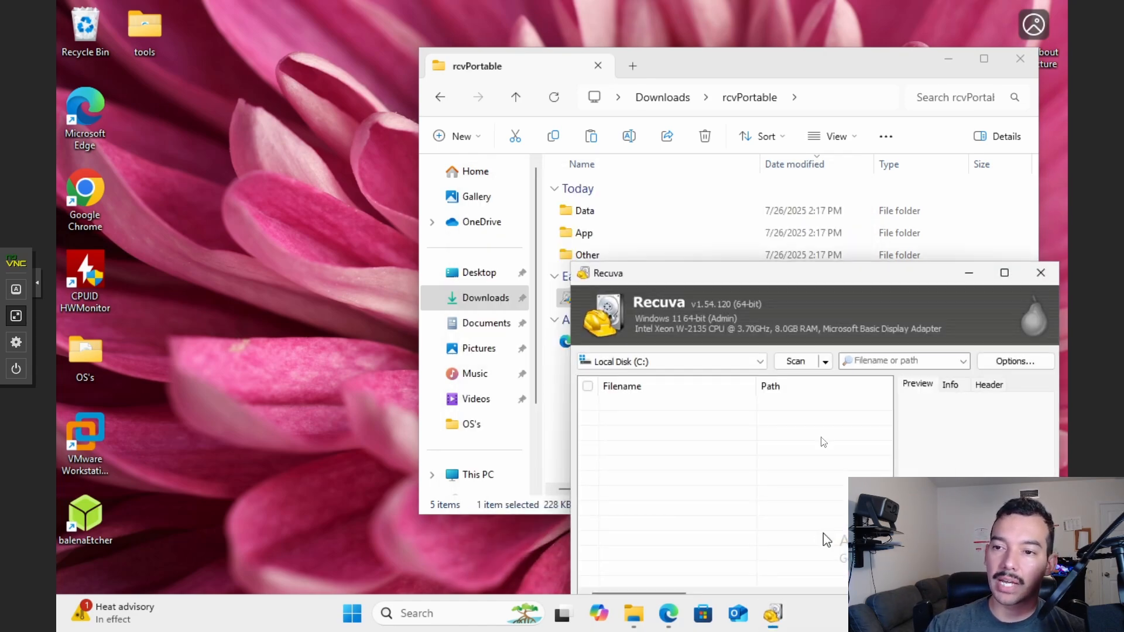
# Step: Check which drives Recuva offers for scanning, without changing the selected drive
pyautogui.moveTo(792, 267); pyautogui.dragTo(586, 112)
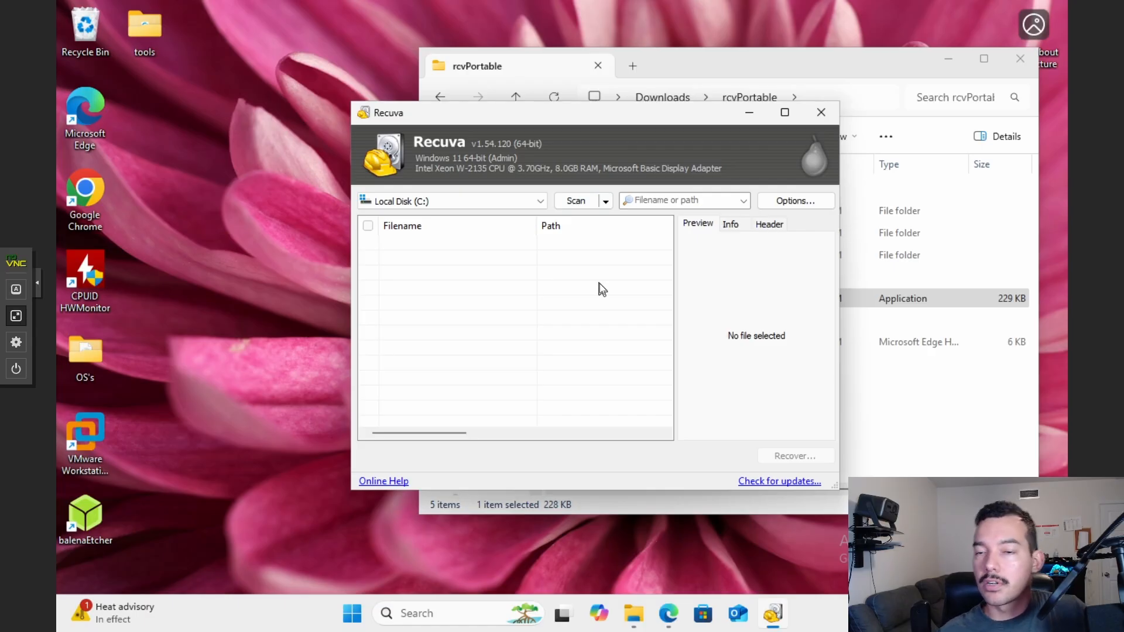
pyautogui.click(539, 202)
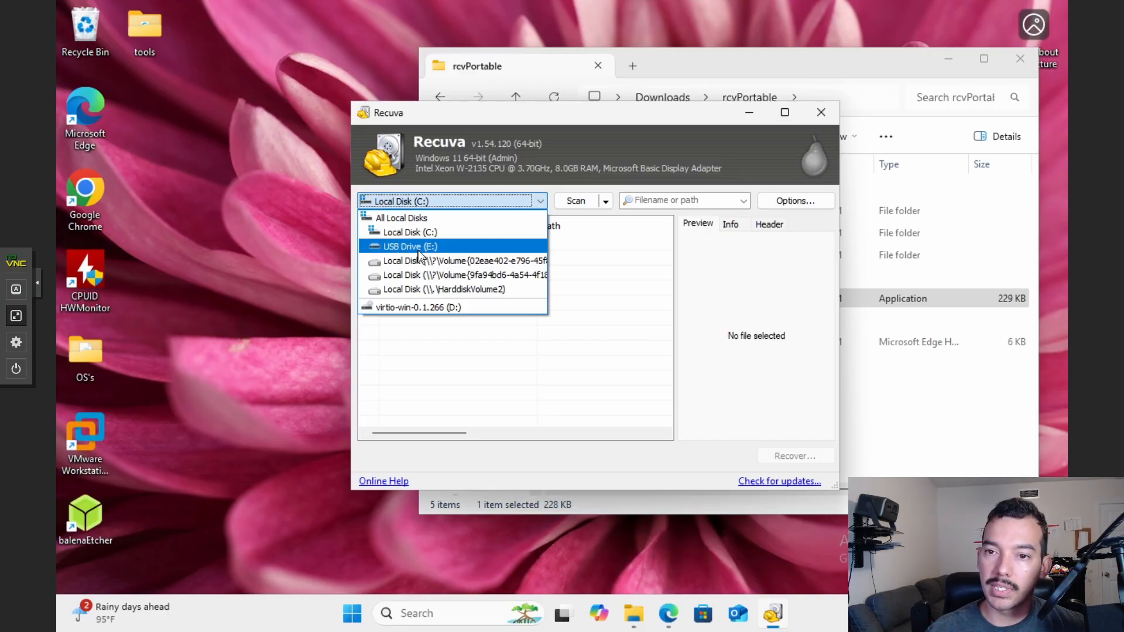
pyautogui.click(613, 349)
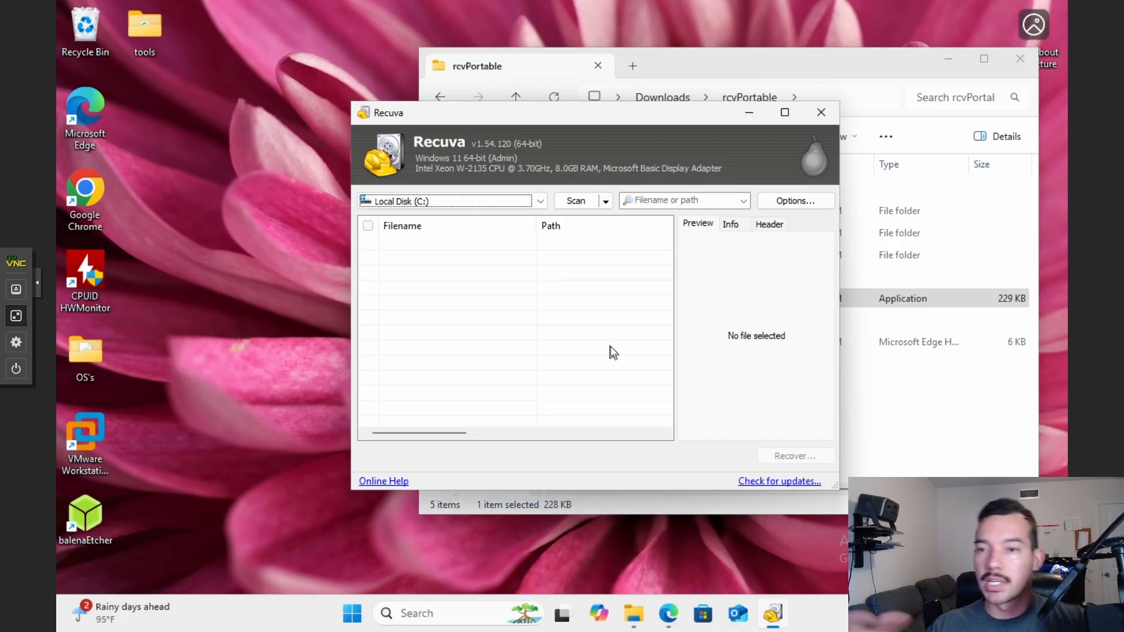
# Step: Scan USB Drive (E:) for deleted files in Recuva, checking the drive's letter in This PC first
pyautogui.click(536, 202)
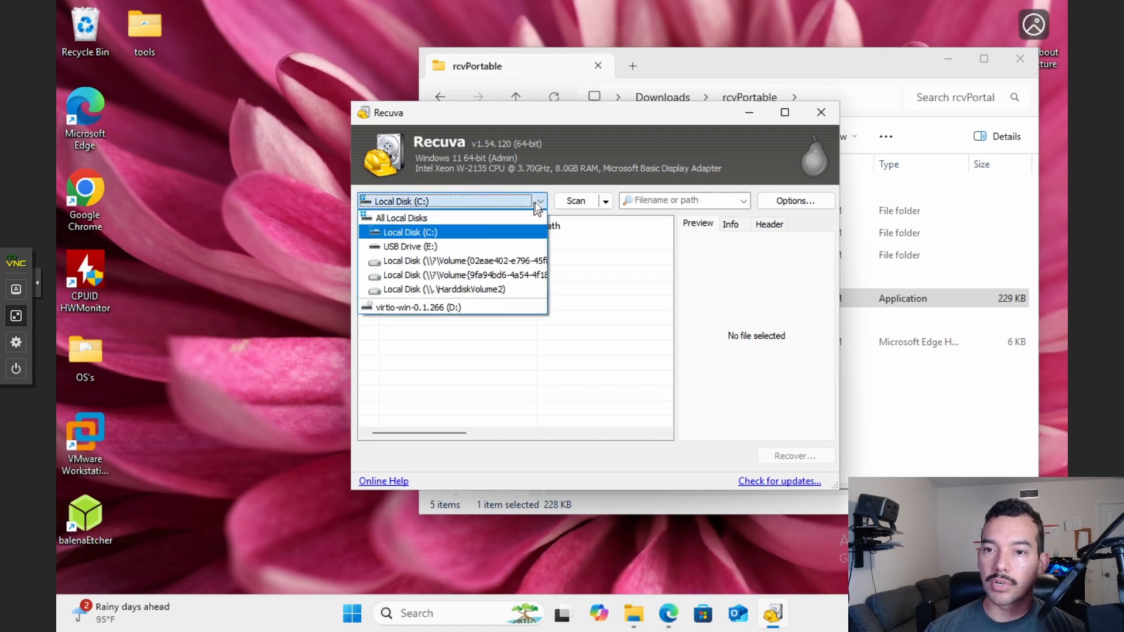
pyautogui.click(444, 250)
pyautogui.click(877, 89)
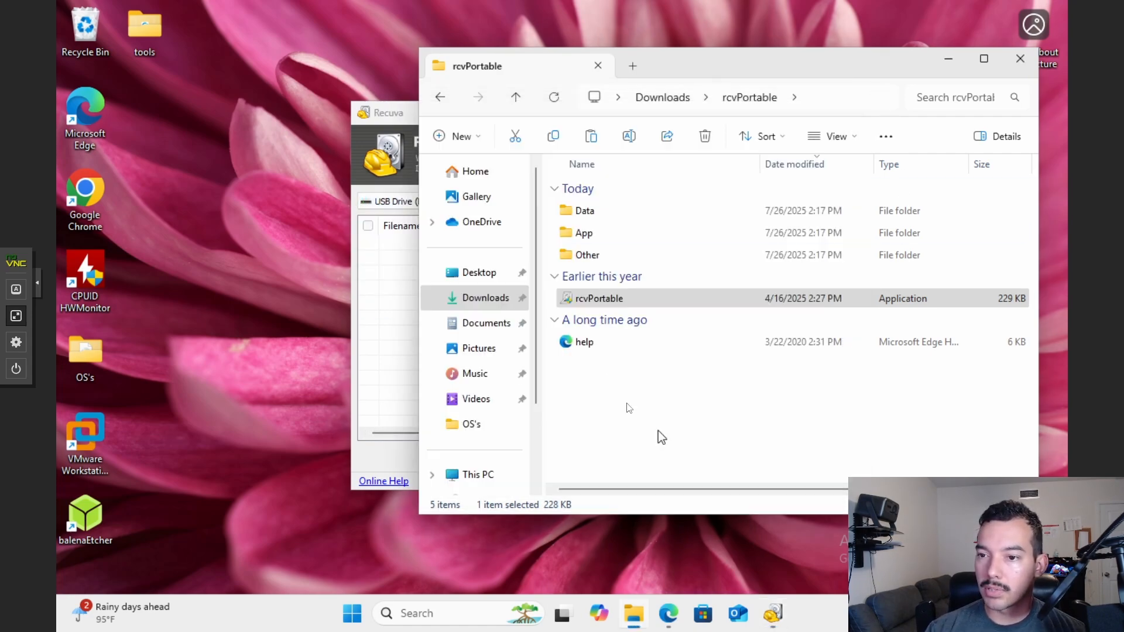
pyautogui.scroll(-1, 484, 404)
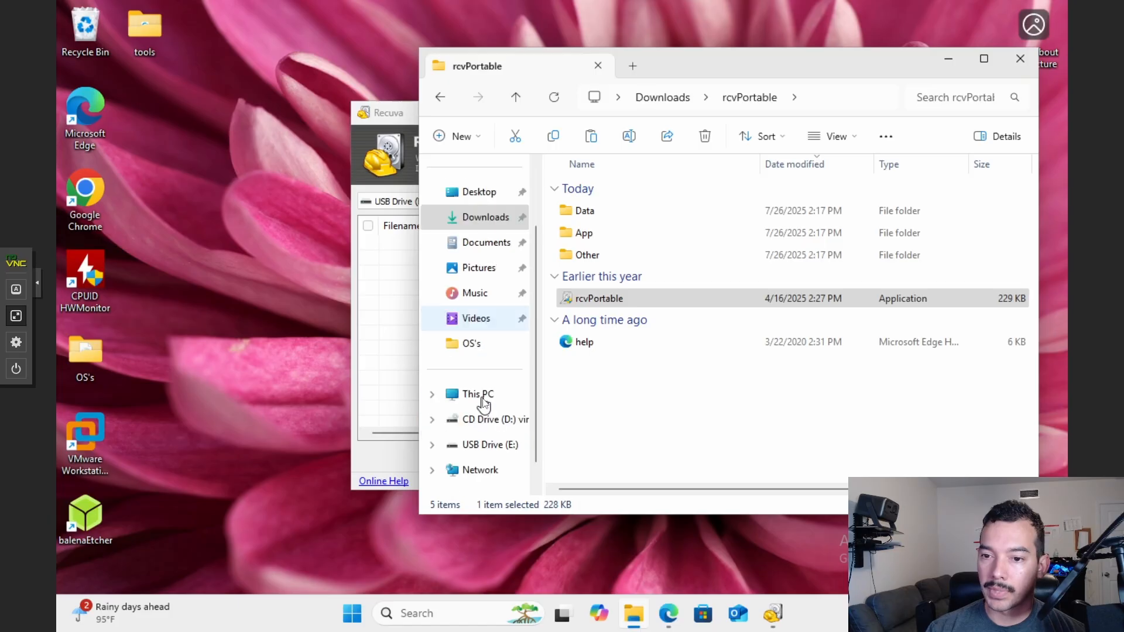
pyautogui.click(481, 397)
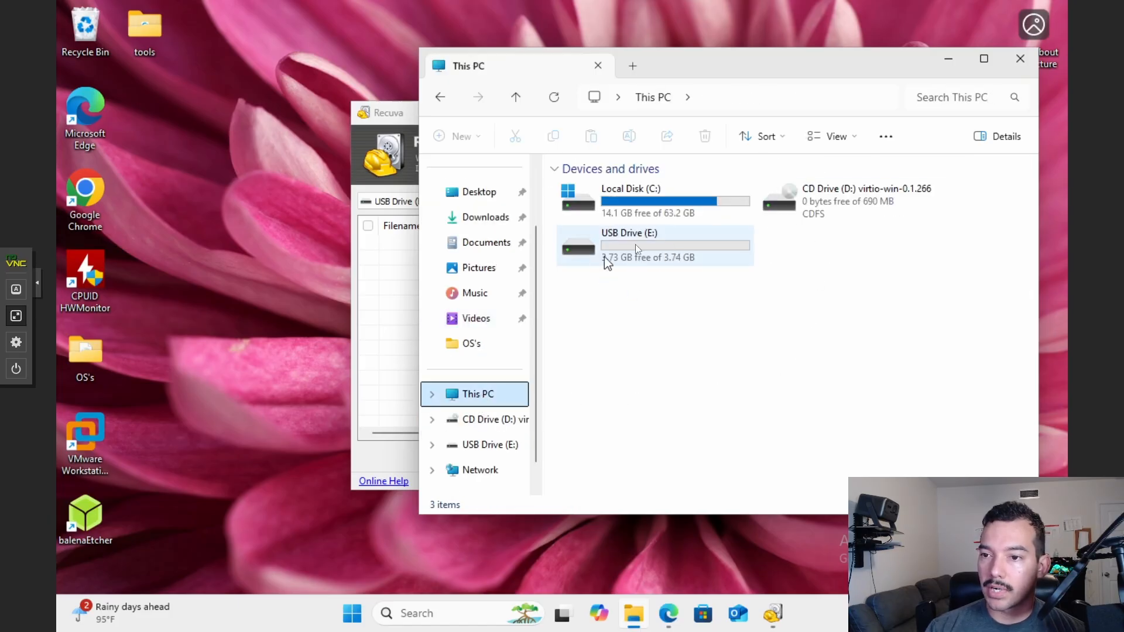
pyautogui.click(677, 250)
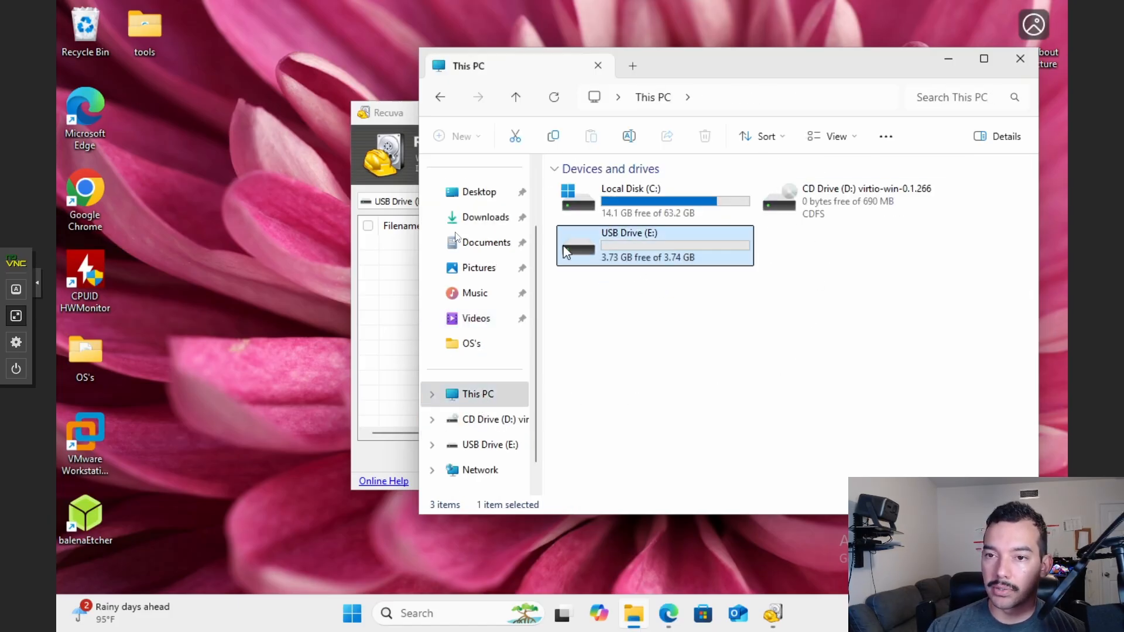
pyautogui.click(403, 131)
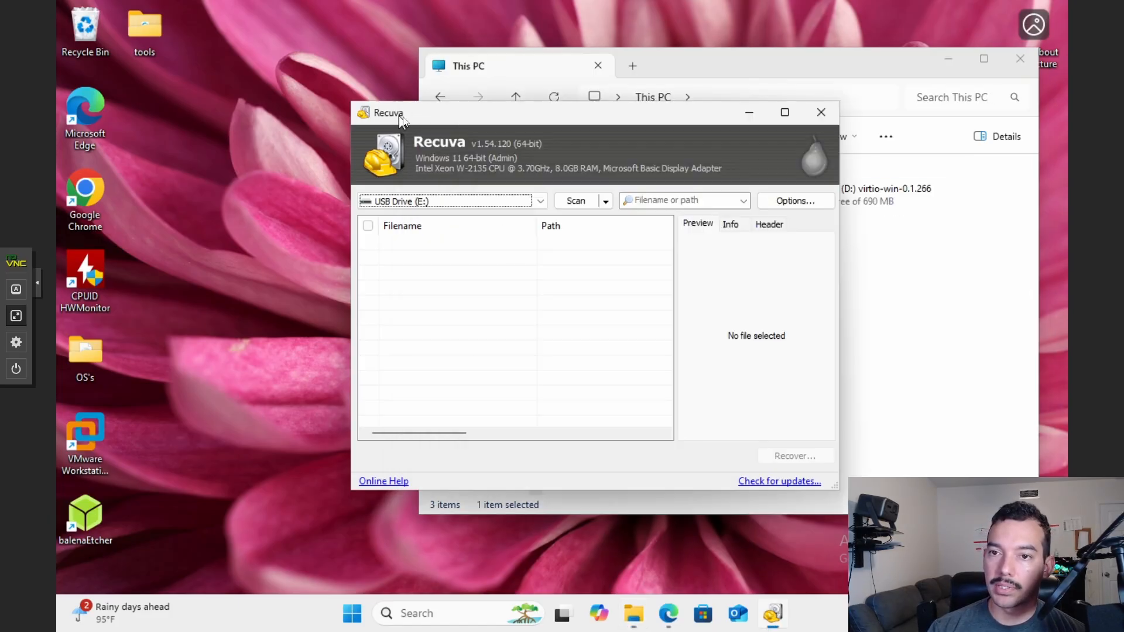
pyautogui.click(576, 201)
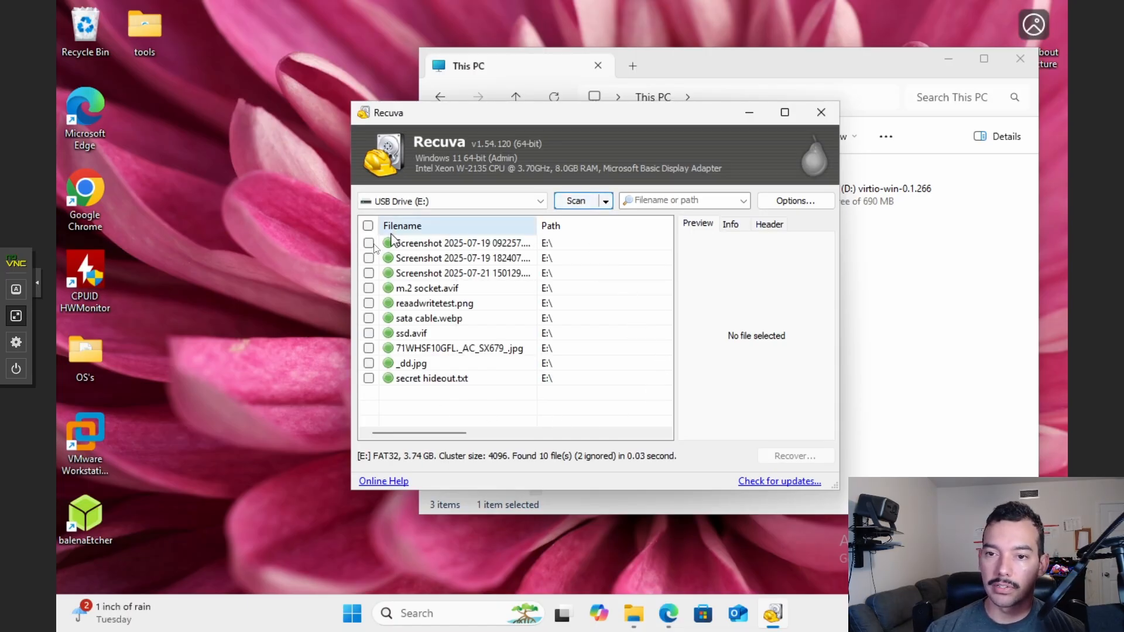
# Step: Mark all the found files for recovery and browse to the Desktop as the recovery location
pyautogui.click(368, 227)
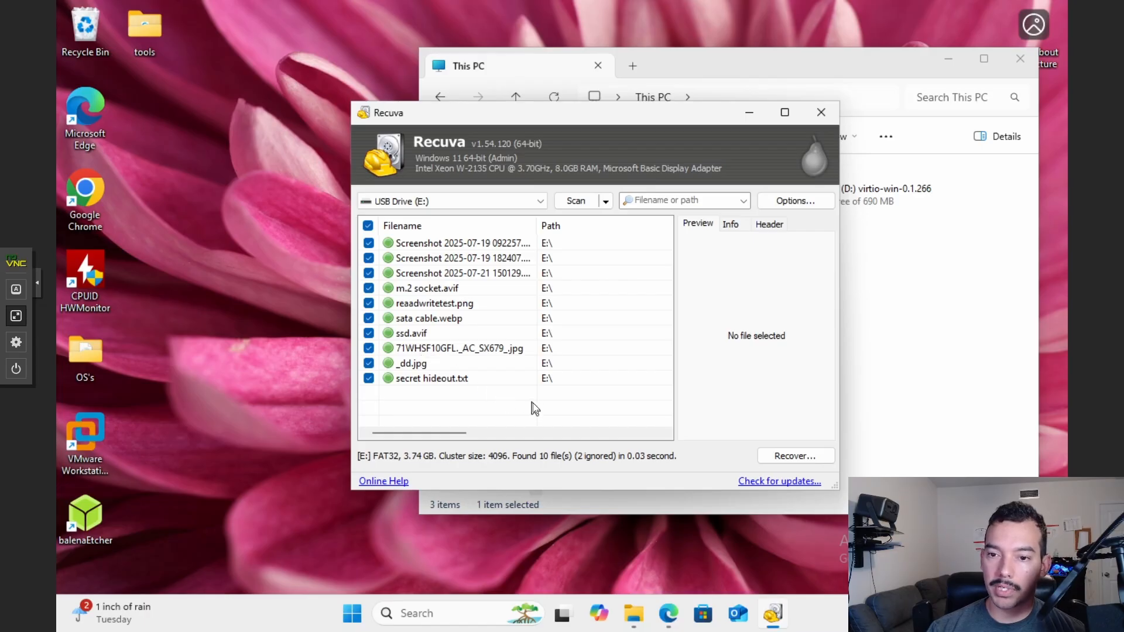
pyautogui.click(796, 455)
pyautogui.scroll(2, 566, 293)
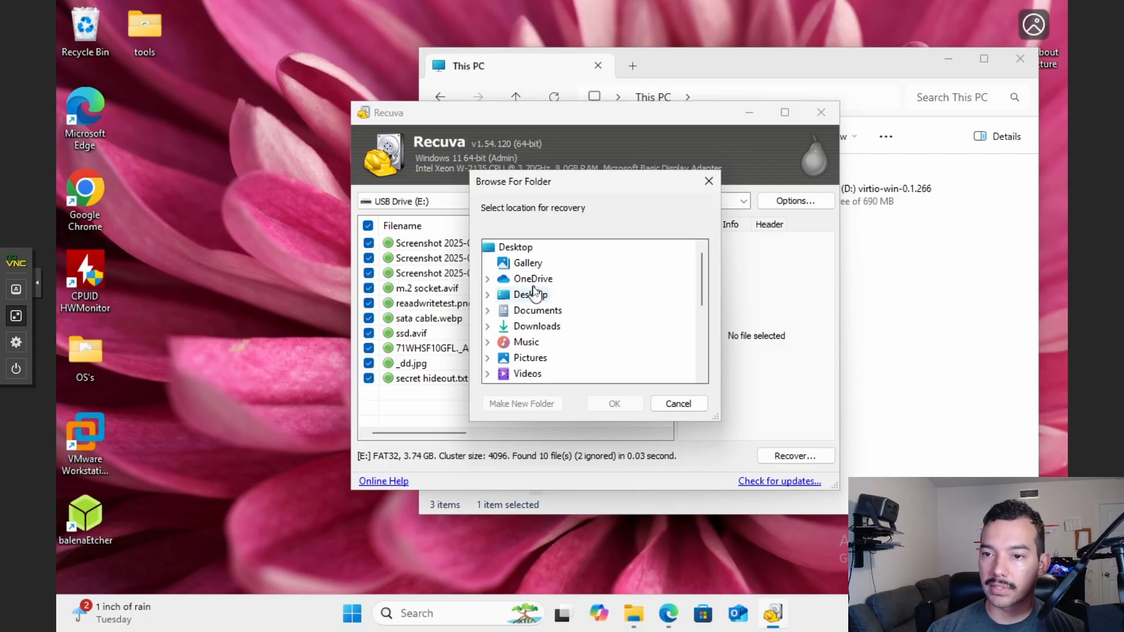
pyautogui.click(528, 296)
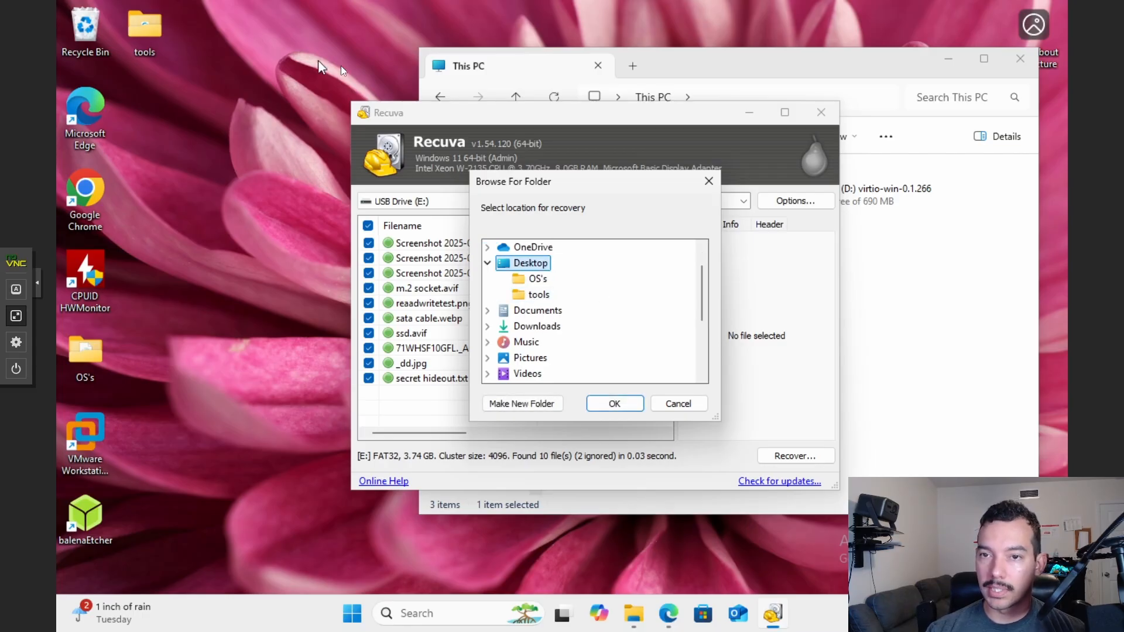
# Step: Create a new folder named recover on the desktop
pyautogui.rightClick(332, 21)
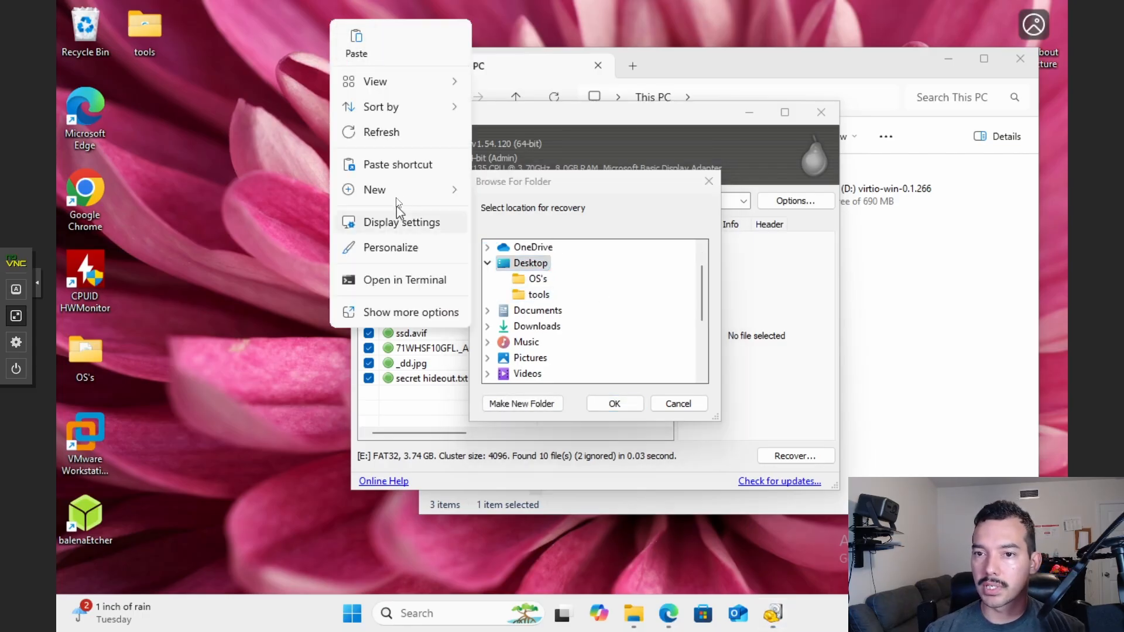
pyautogui.moveTo(424, 195)
pyautogui.click(502, 195)
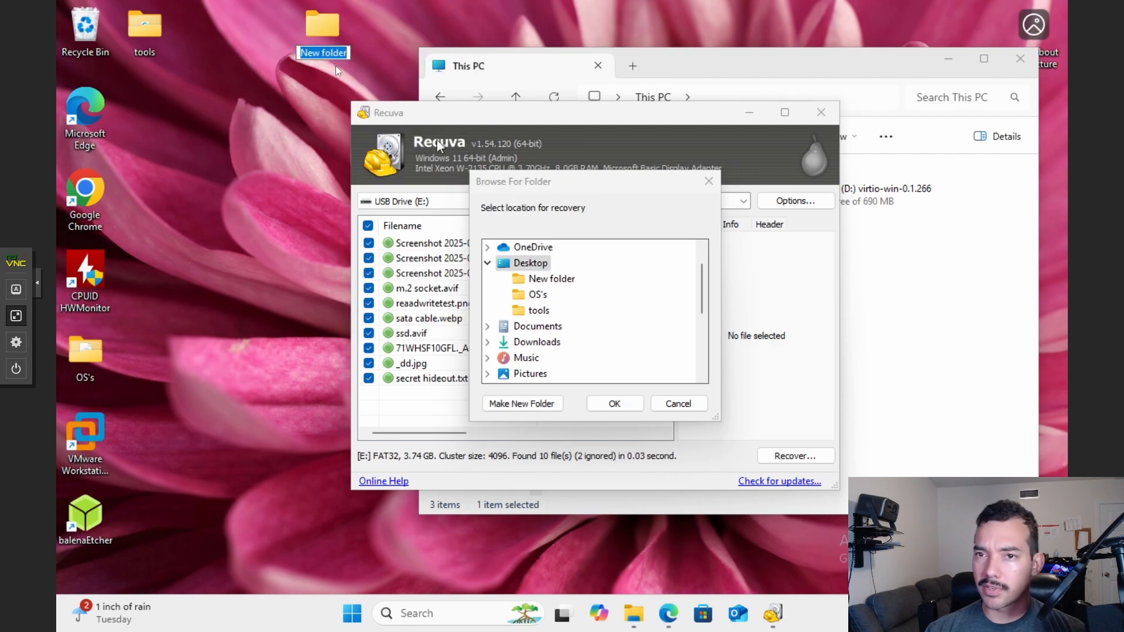
pyautogui.write('over')
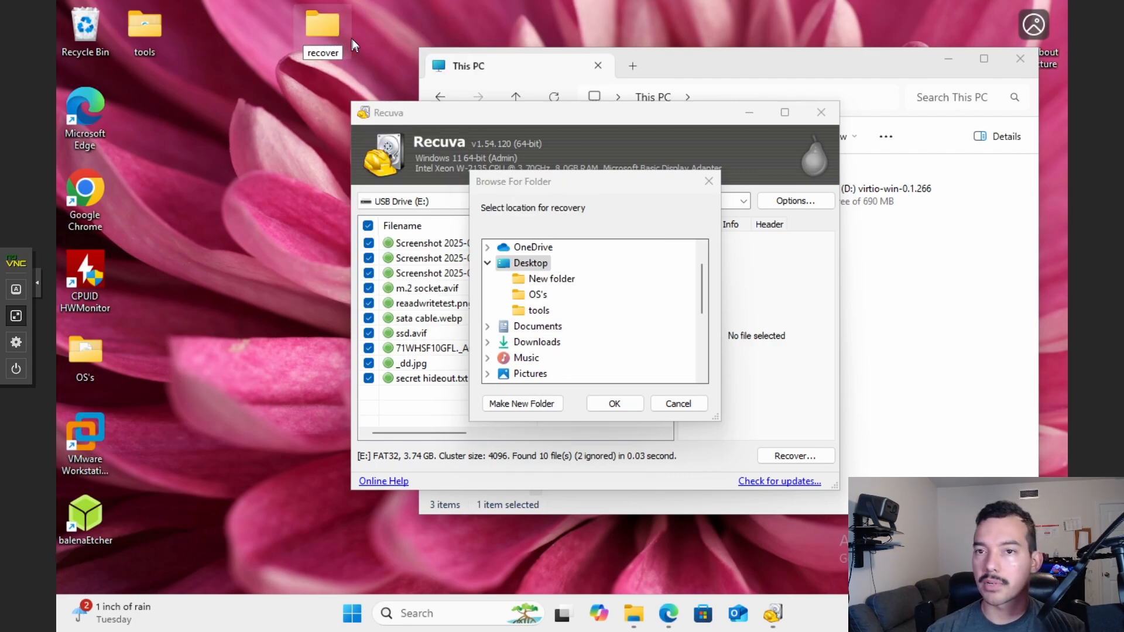
pyautogui.press('Return')
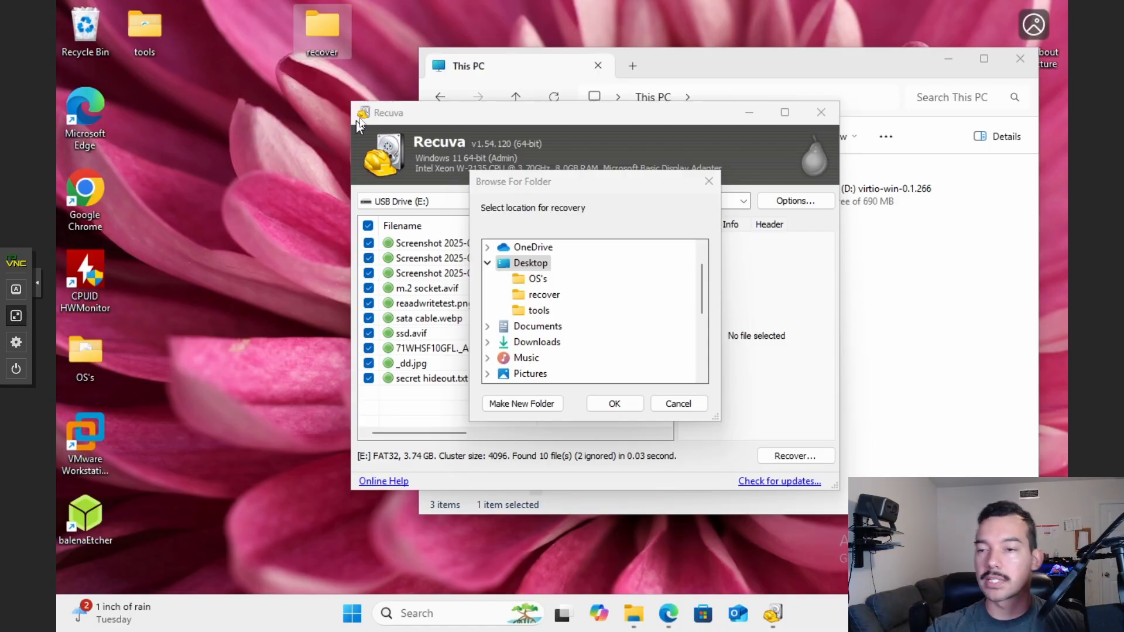
# Step: Recover the marked files into the recover folder on the Desktop and dismiss the completion dialog
pyautogui.click(529, 264)
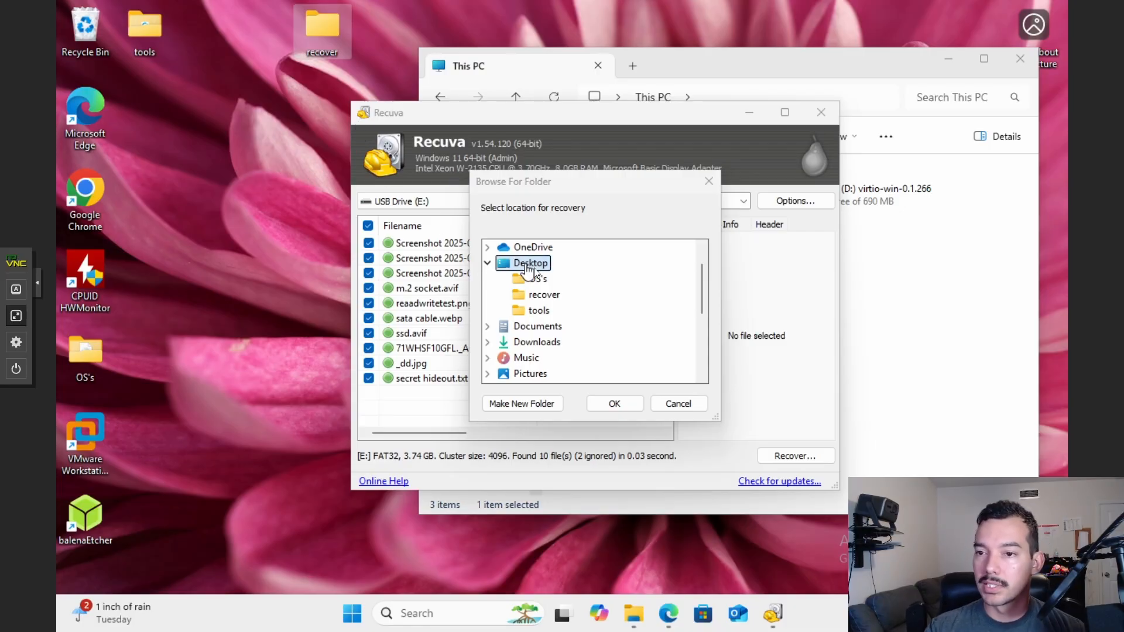
pyautogui.click(544, 296)
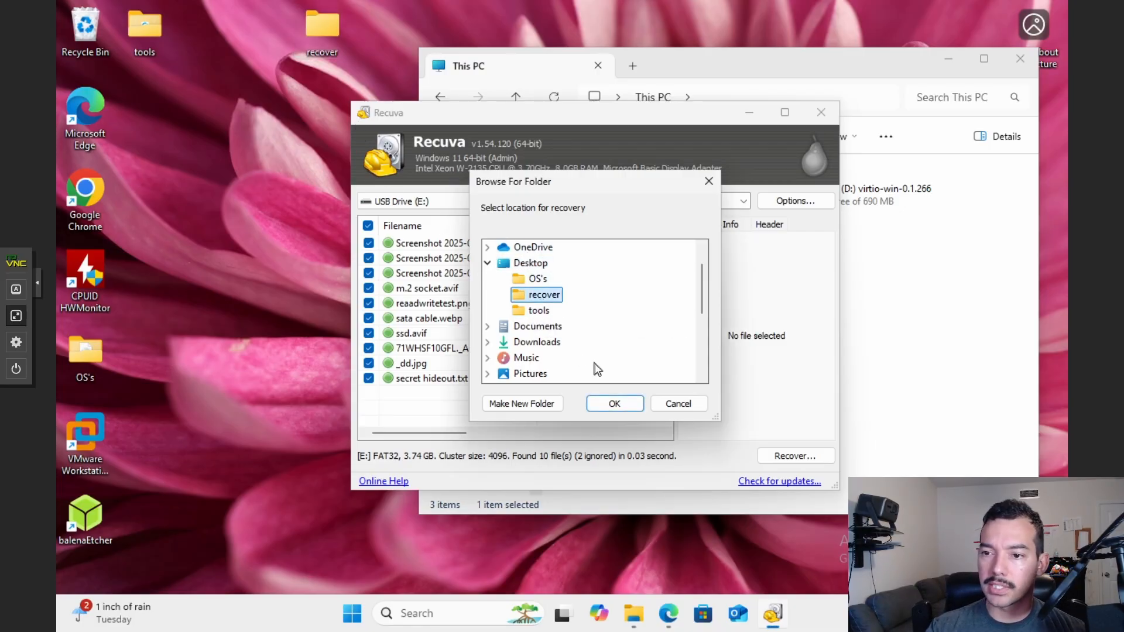
pyautogui.click(611, 406)
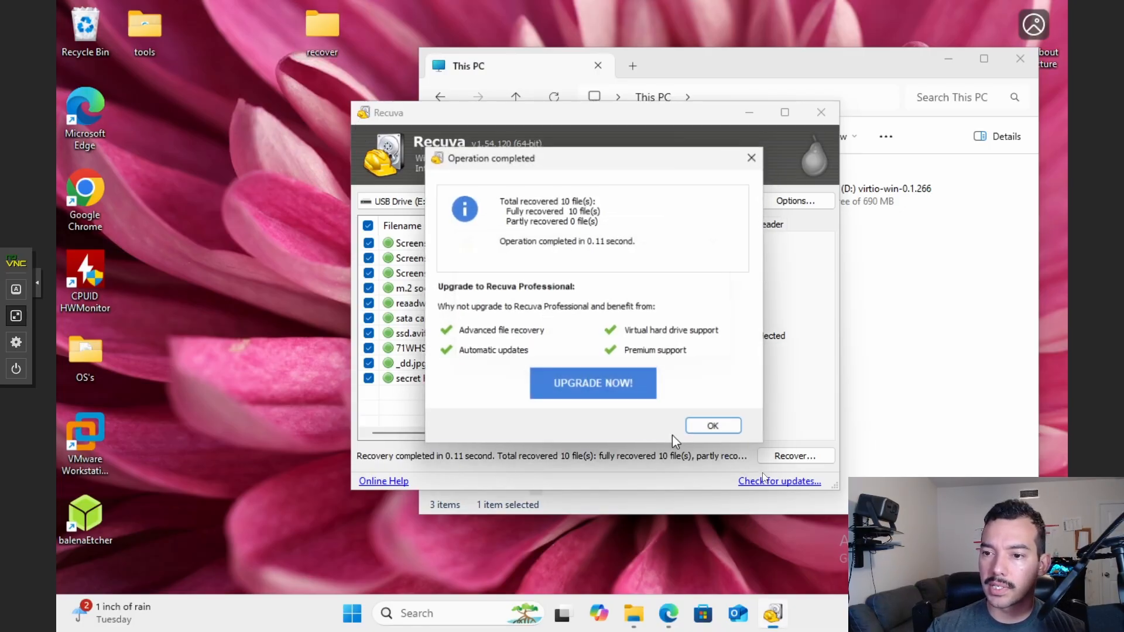
pyautogui.click(713, 426)
# Step: Copy all the recovered files from the recover folder onto USB Drive (E:)
pyautogui.doubleClick(322, 27)
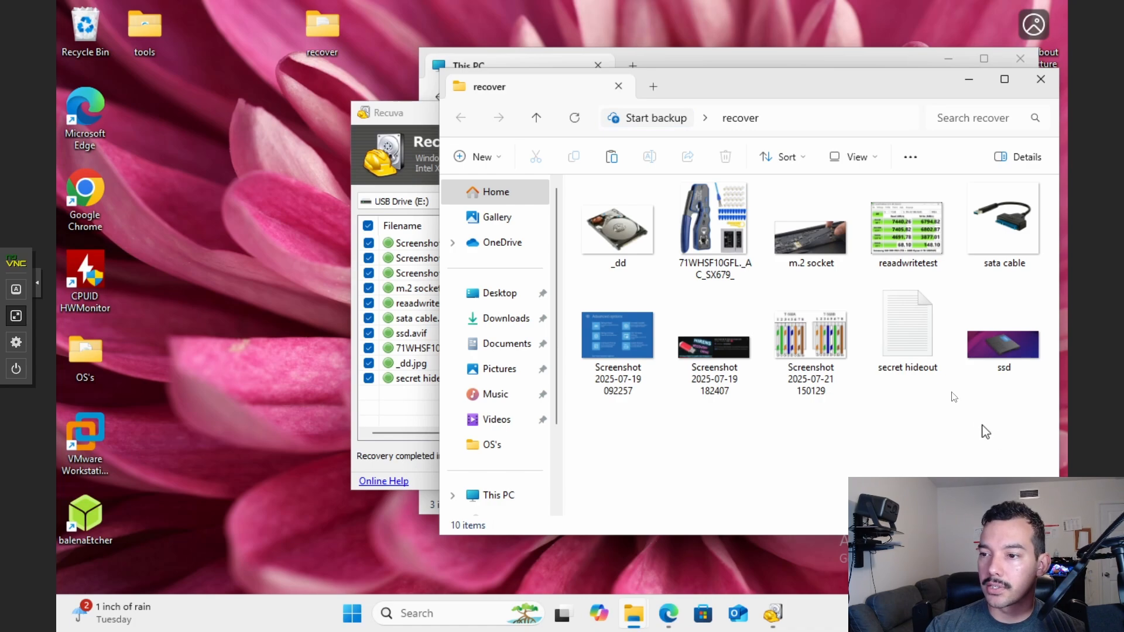
pyautogui.moveTo(1009, 445); pyautogui.dragTo(597, 223)
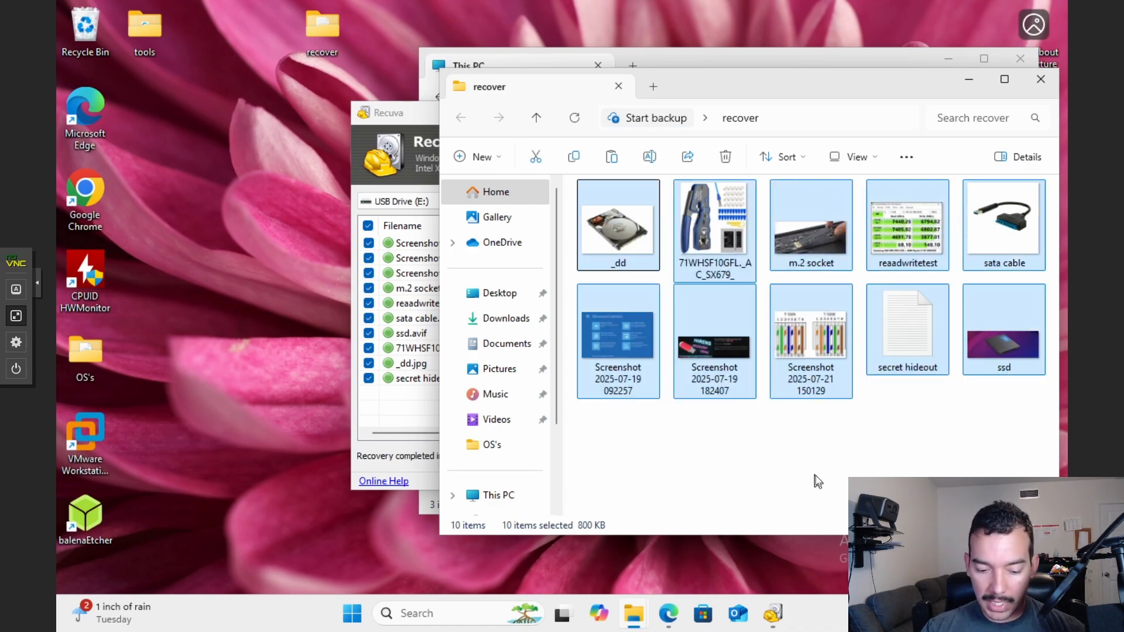
pyautogui.click(529, 62)
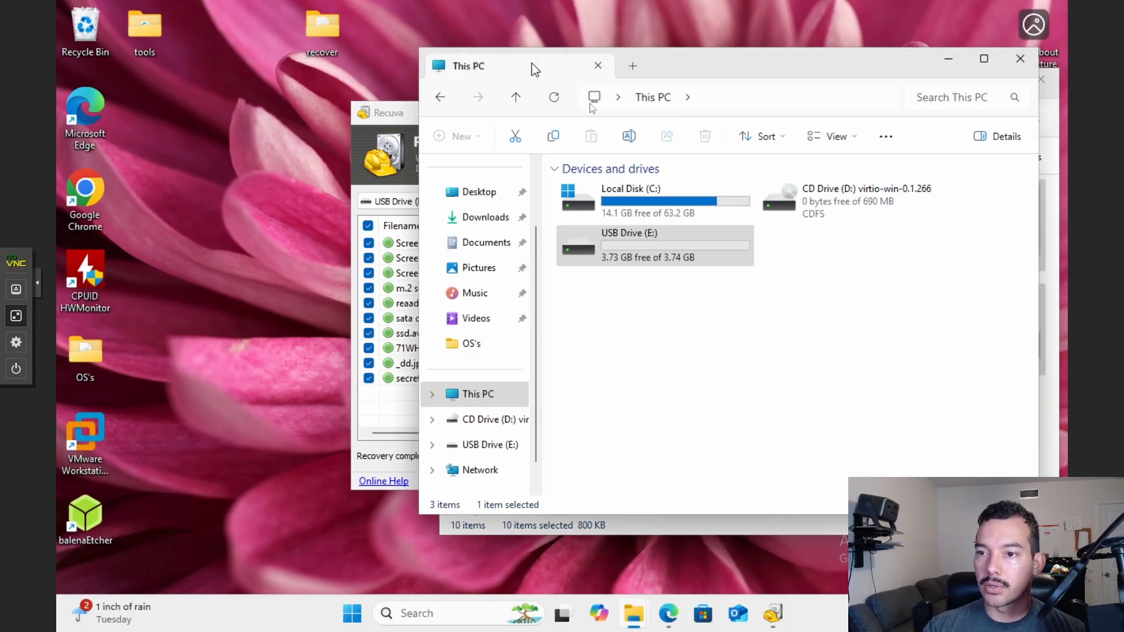
pyautogui.doubleClick(641, 247)
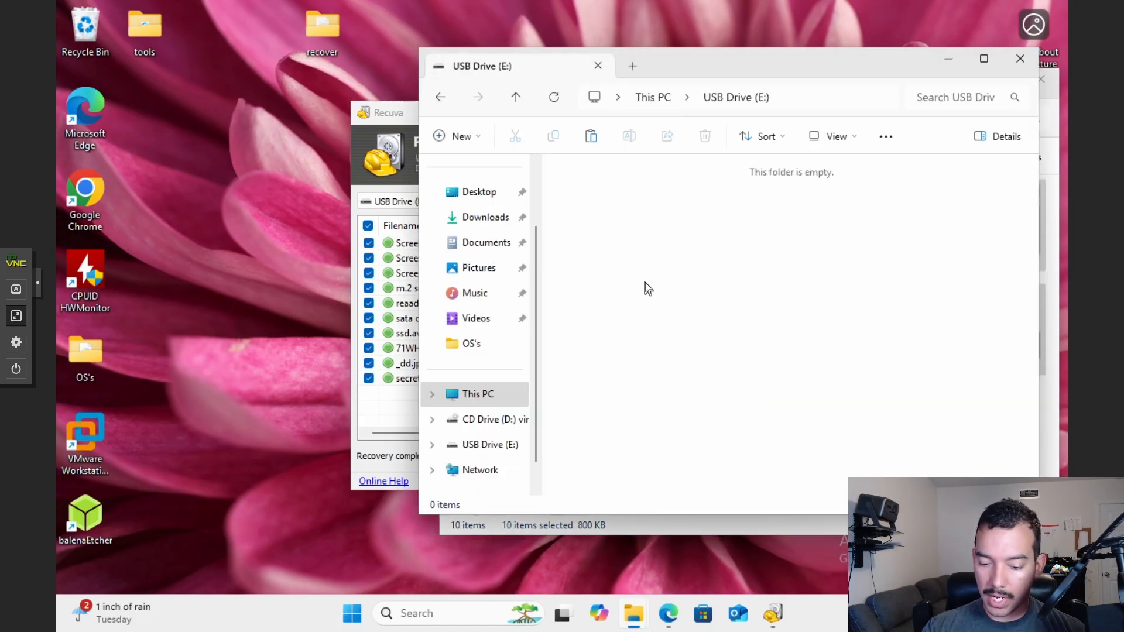
pyautogui.hotkey('ctrl', 'v')
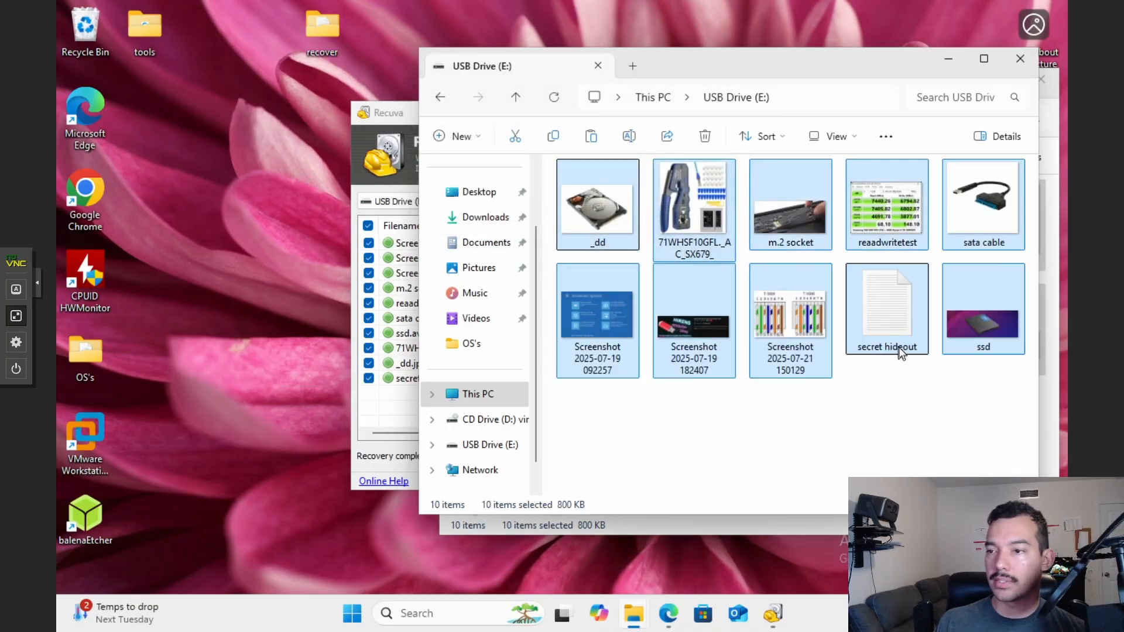
pyautogui.click(813, 444)
pyautogui.click(402, 116)
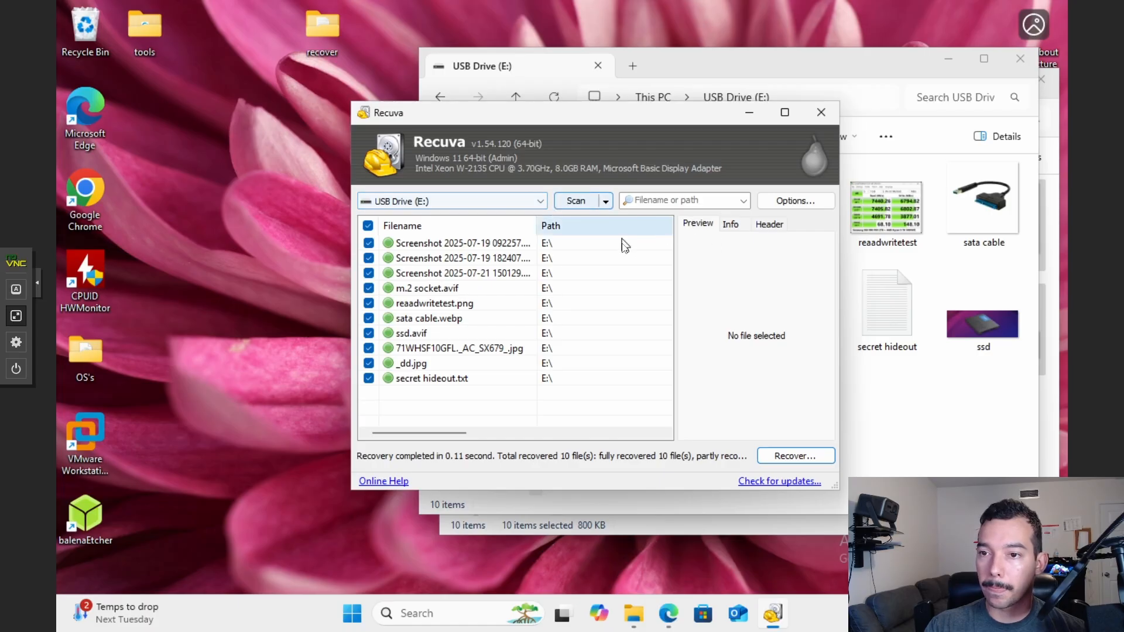
pyautogui.click(541, 202)
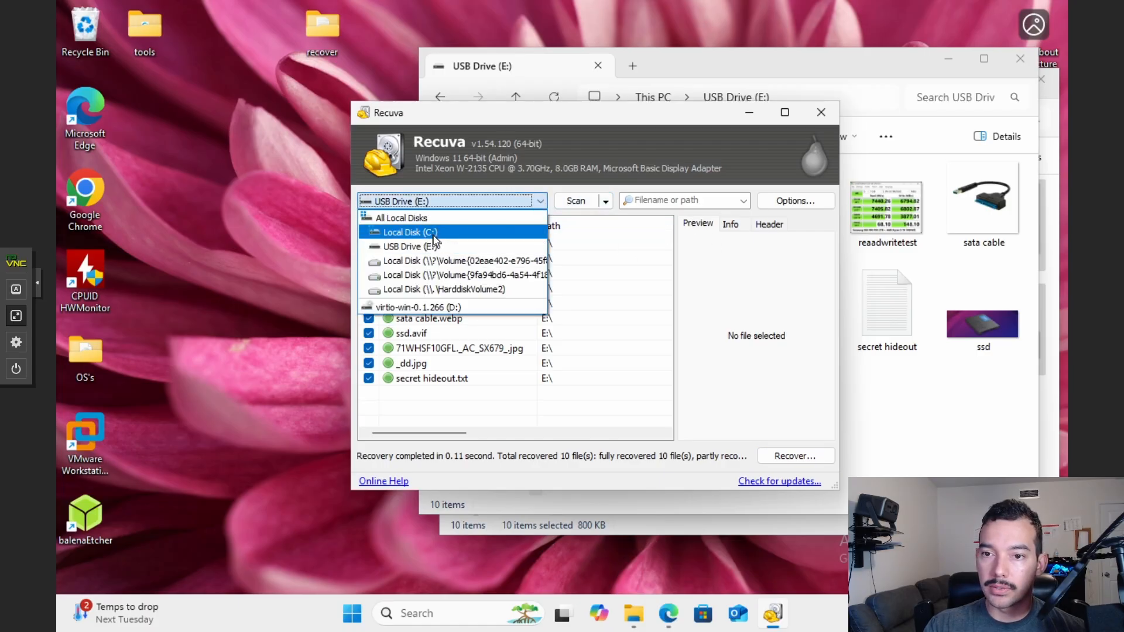
pyautogui.click(440, 231)
pyautogui.click(541, 201)
pyautogui.click(410, 302)
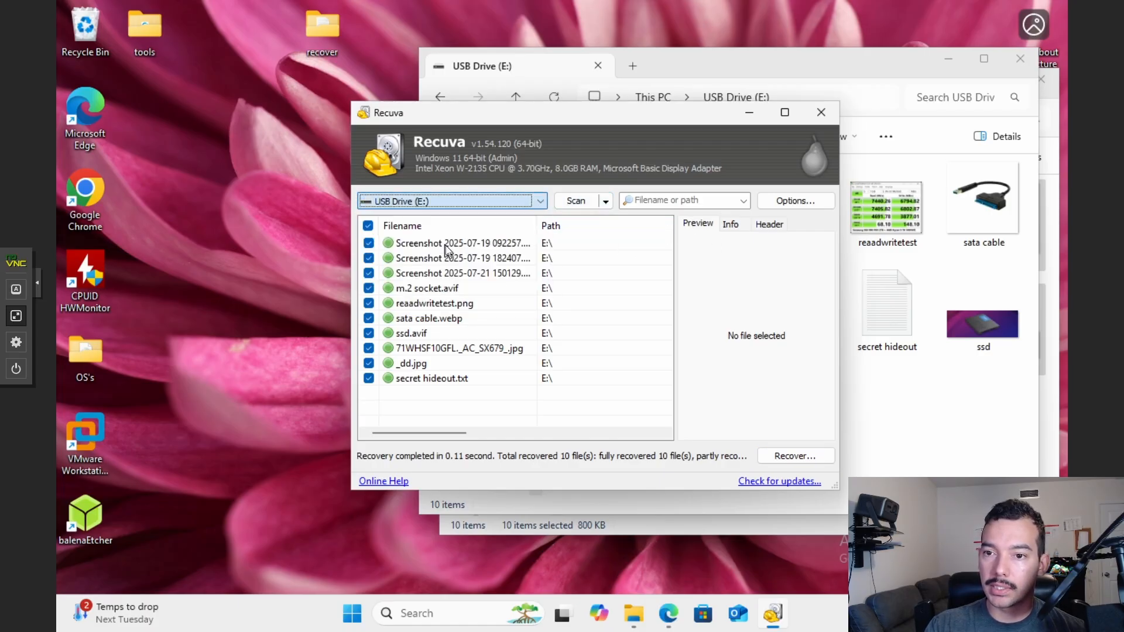
# Step: Quick-format USB Drive (E:) from This PC as FAT32 with a 4096-byte allocation unit size
pyautogui.click(714, 66)
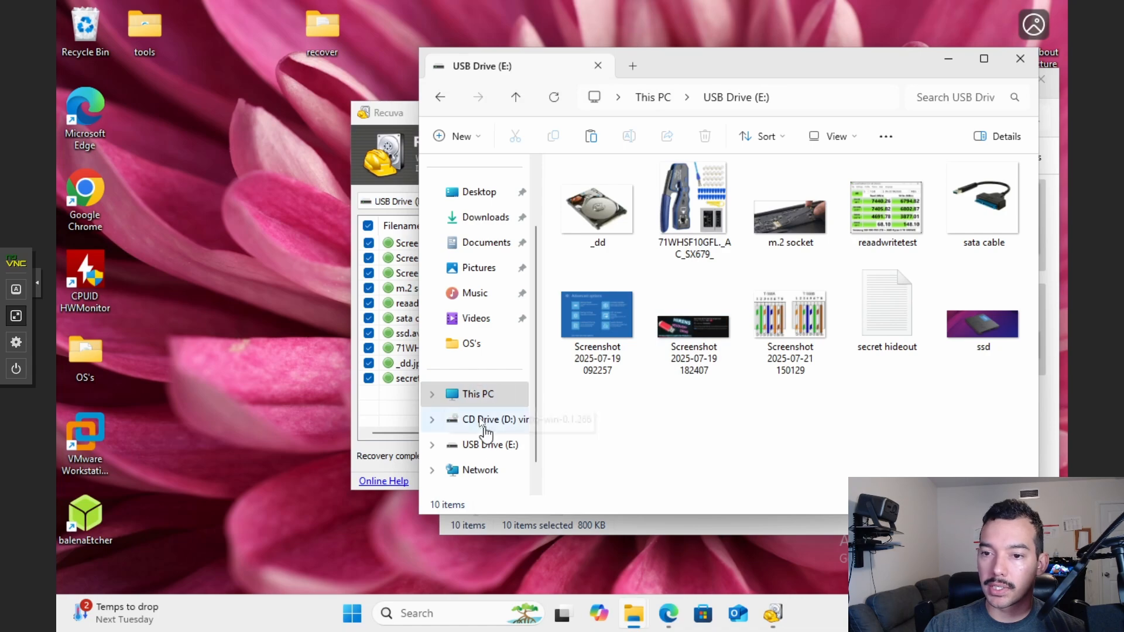
pyautogui.click(492, 390)
pyautogui.rightClick(629, 259)
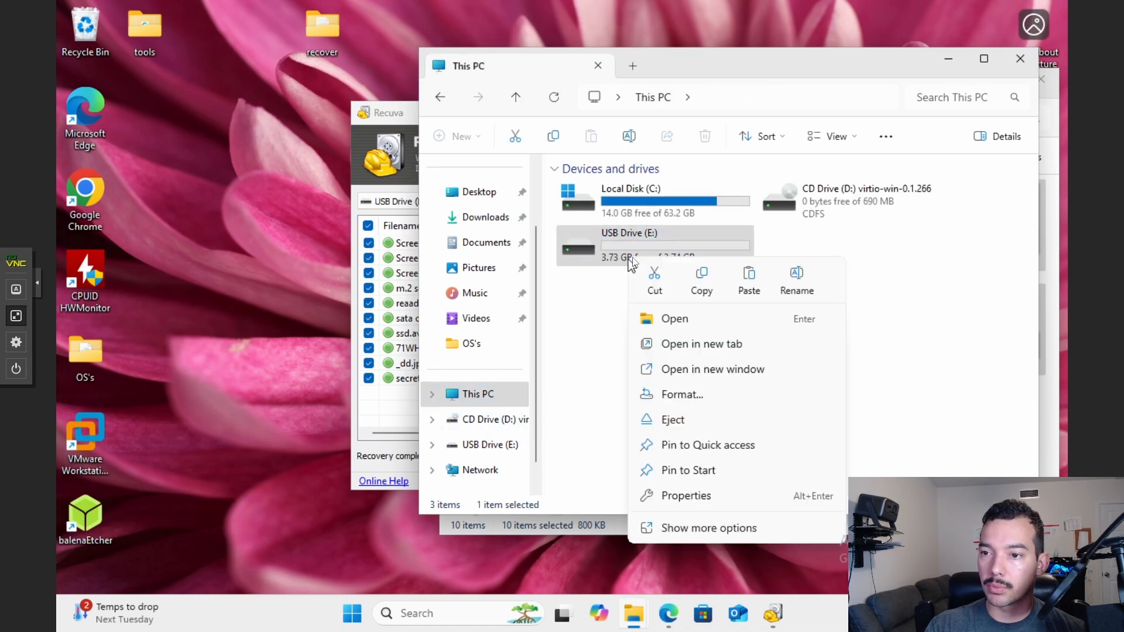
pyautogui.click(607, 259)
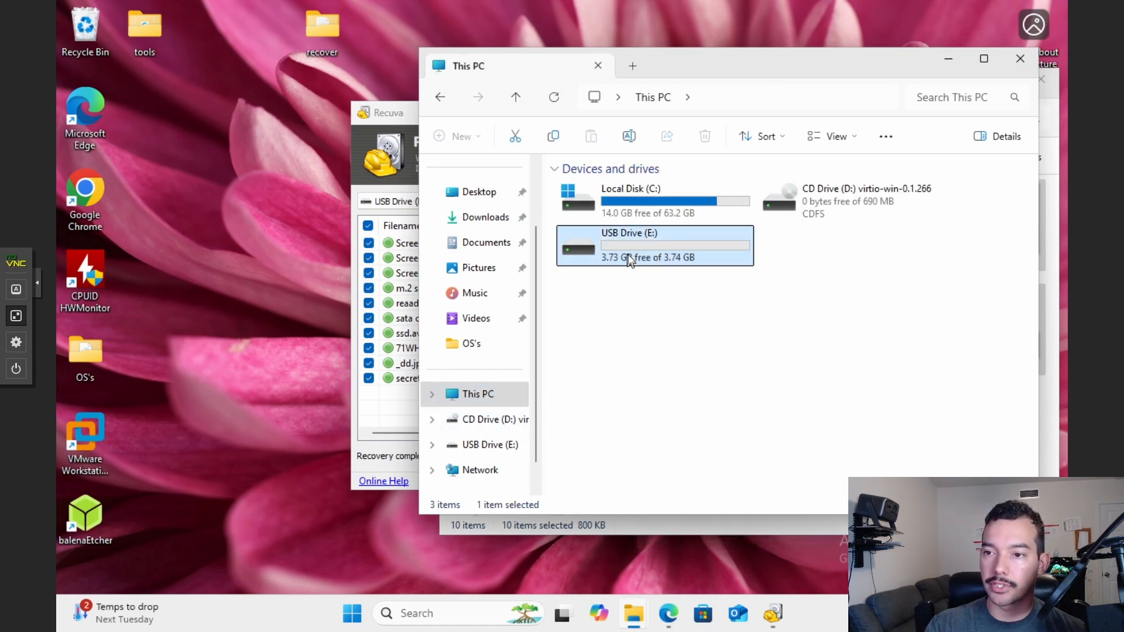
pyautogui.rightClick(627, 255)
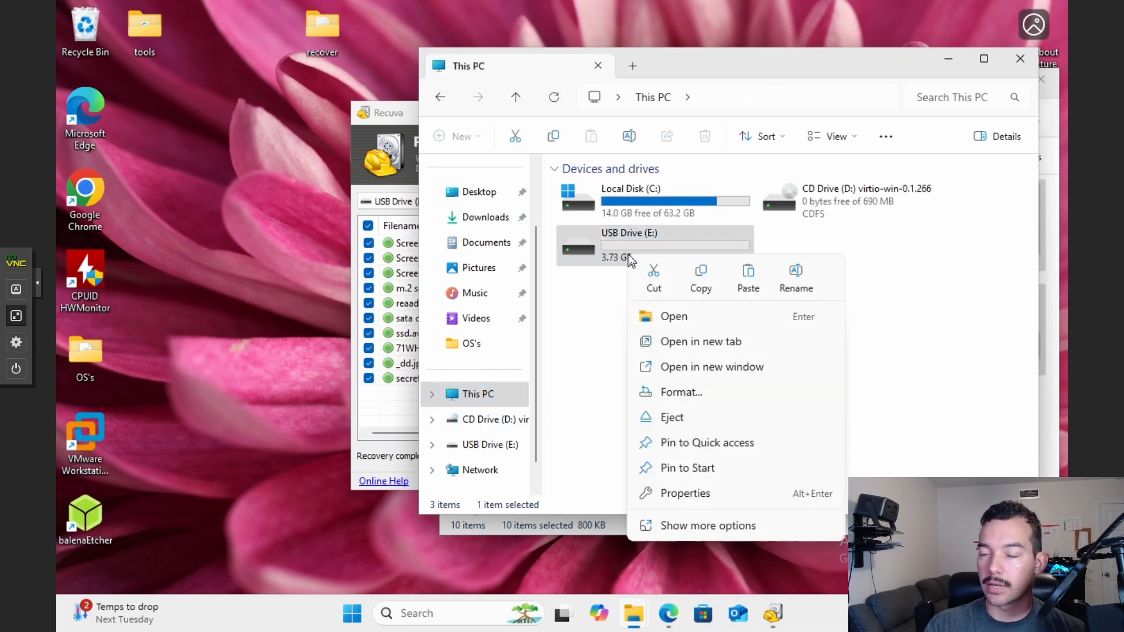
pyautogui.click(680, 392)
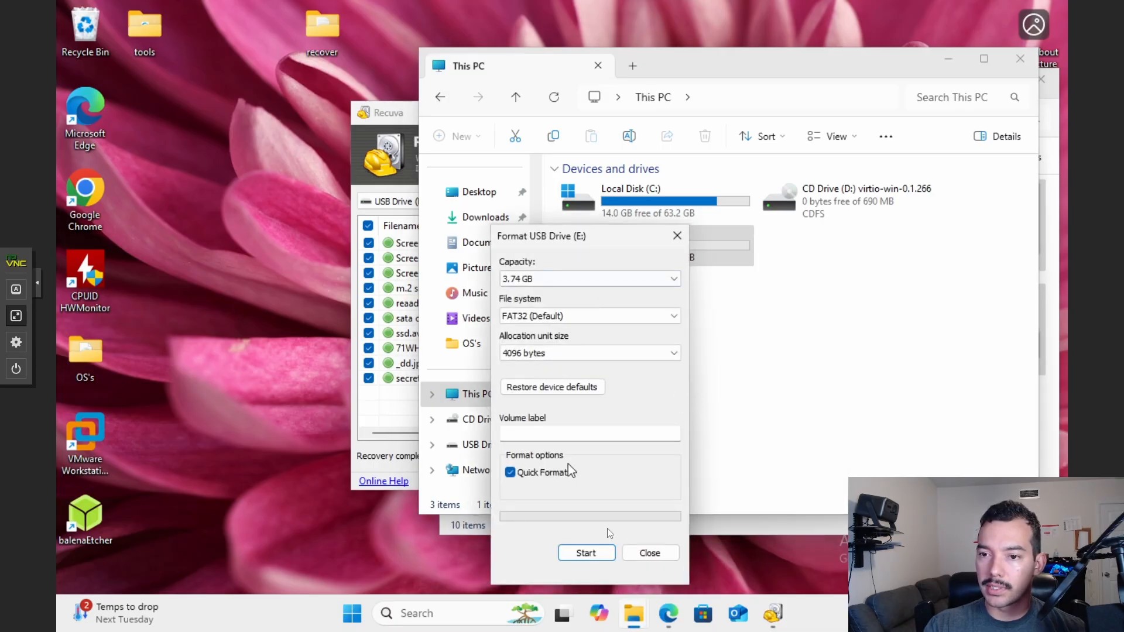
pyautogui.click(586, 554)
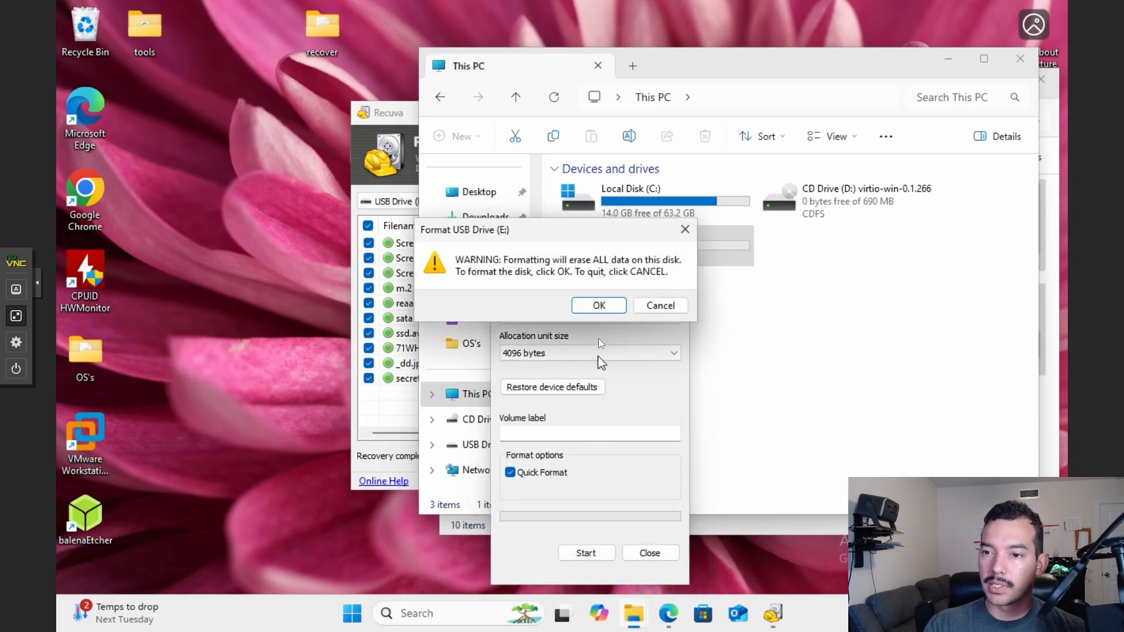
pyautogui.click(599, 305)
pyautogui.click(683, 305)
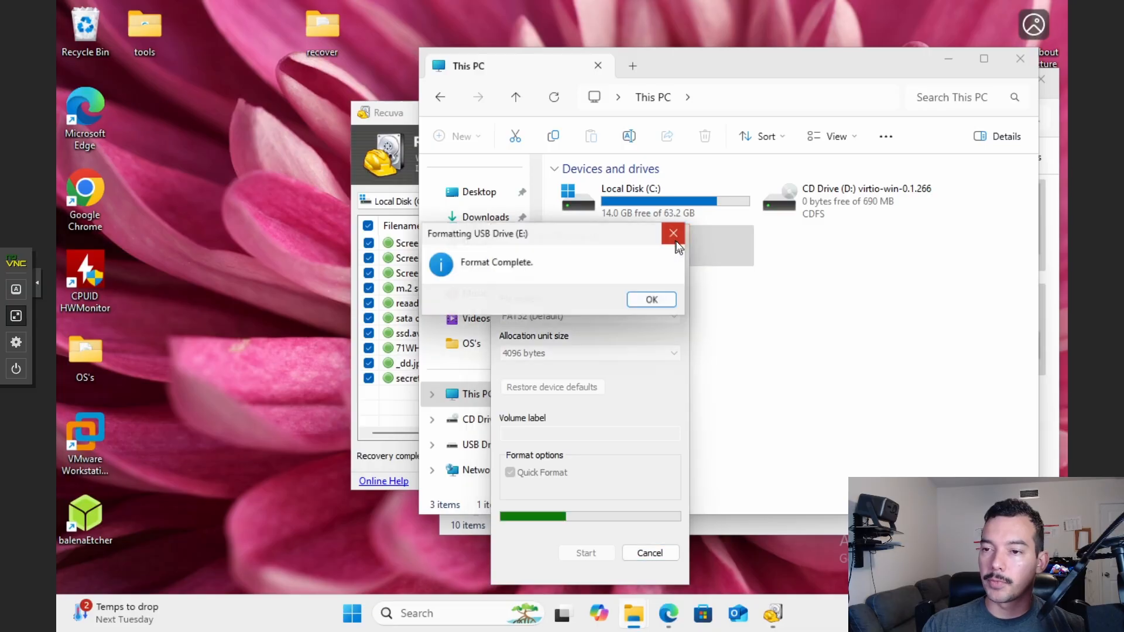
pyautogui.click(658, 302)
# Step: Delete all the files from the recover folder on the desktop
pyautogui.doubleClick(327, 44)
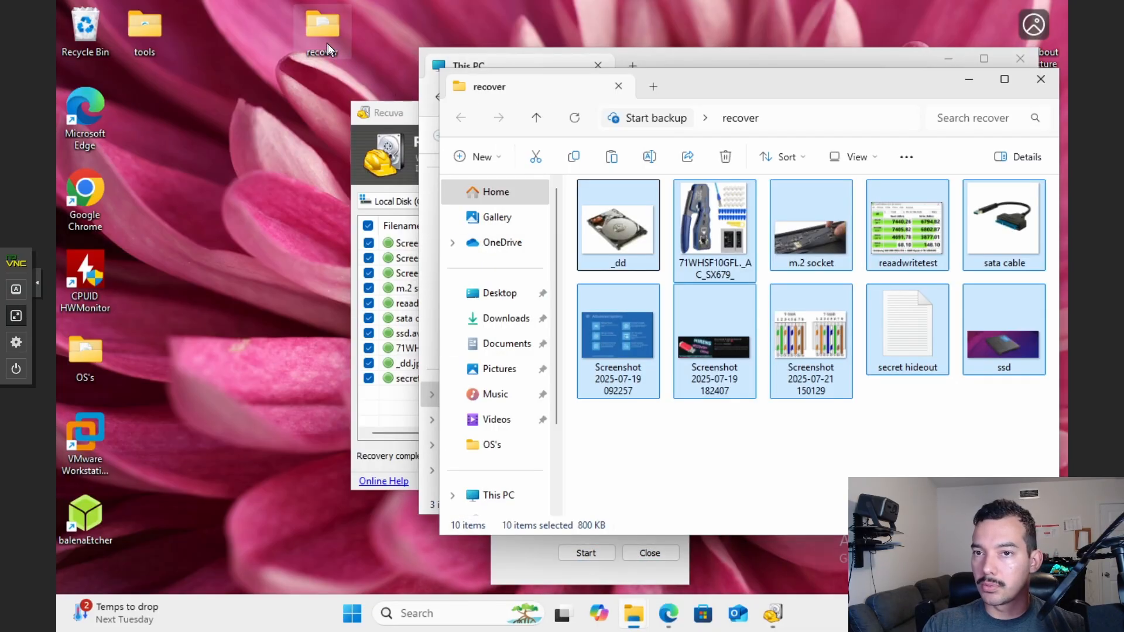
pyautogui.moveTo(635, 442); pyautogui.dragTo(1005, 234)
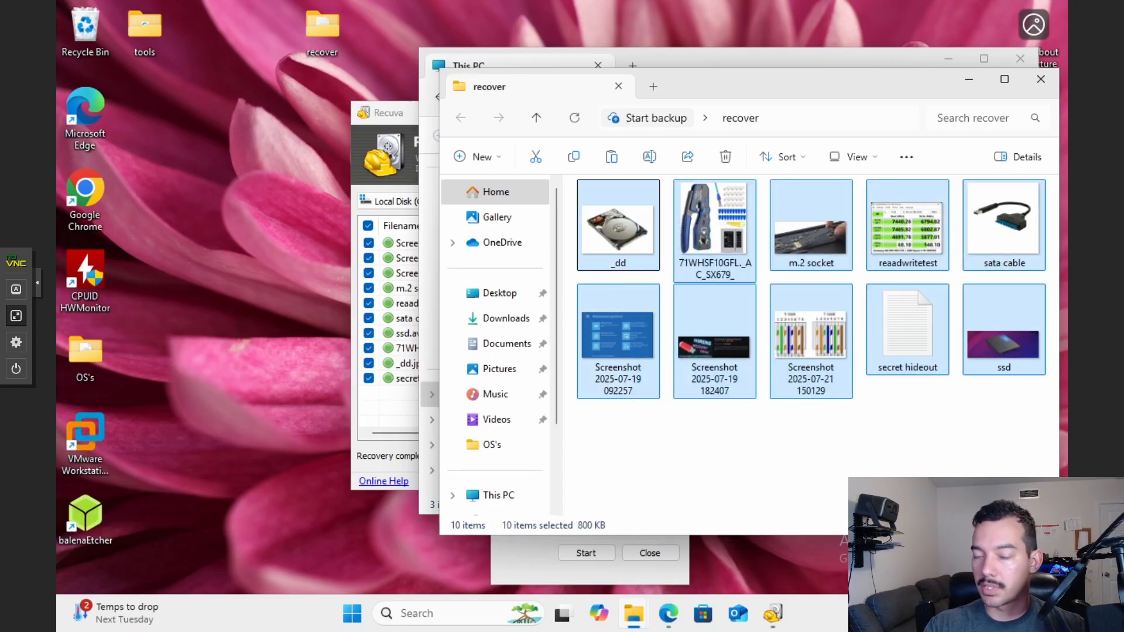
pyautogui.press('Delete')
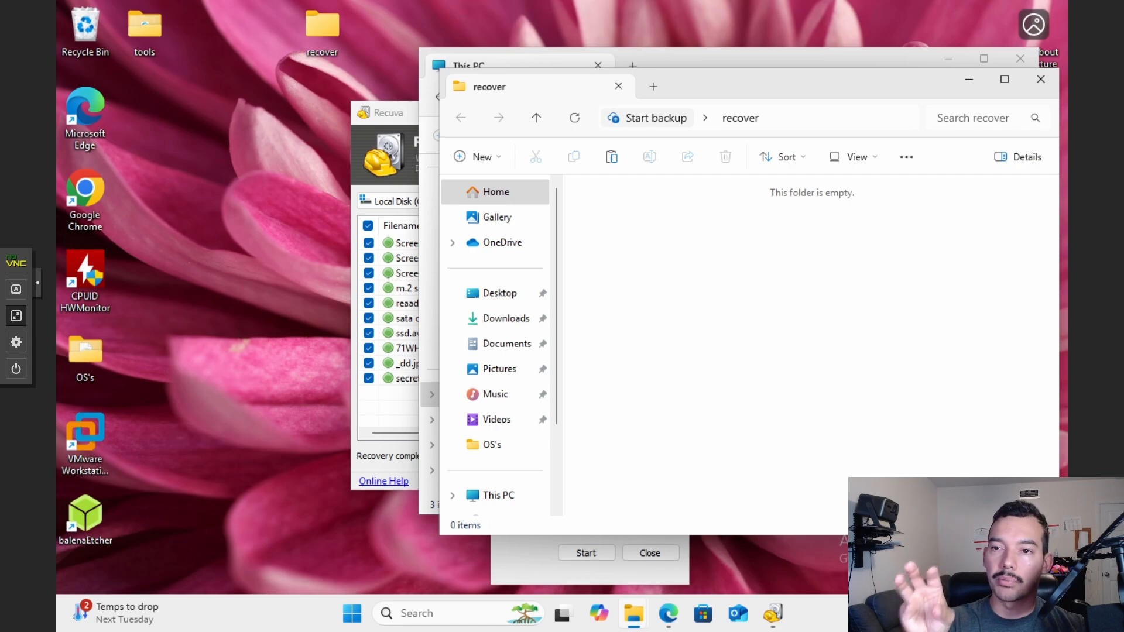
# Step: Close the recover folder and the format dialog, and check the contents of USB Drive (E:) in File Explorer
pyautogui.click(618, 87)
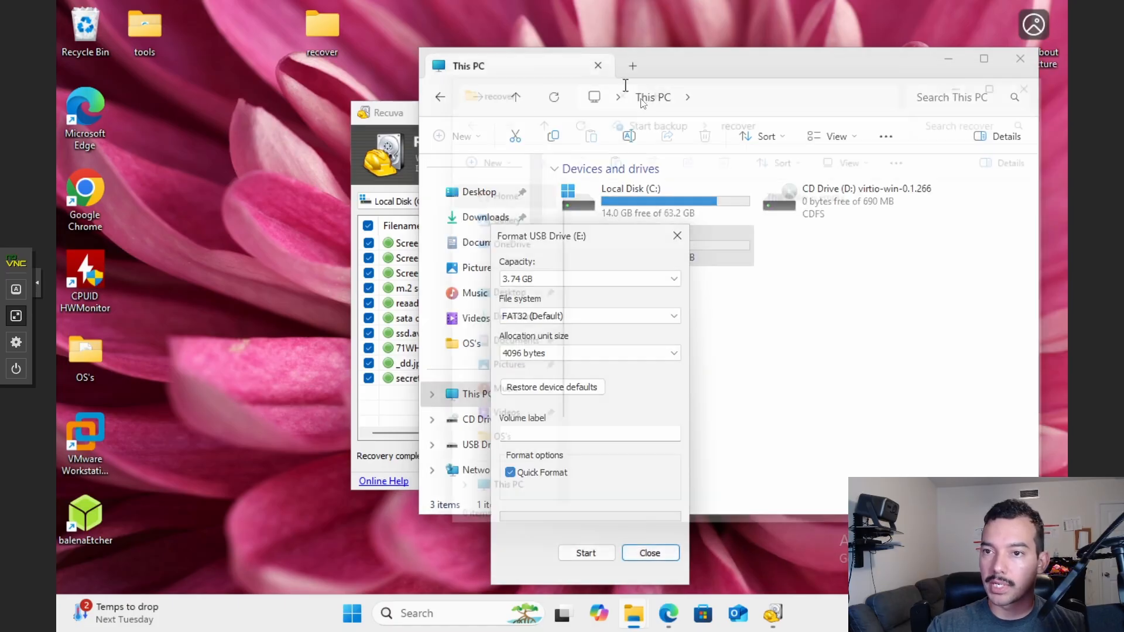
pyautogui.click(323, 28)
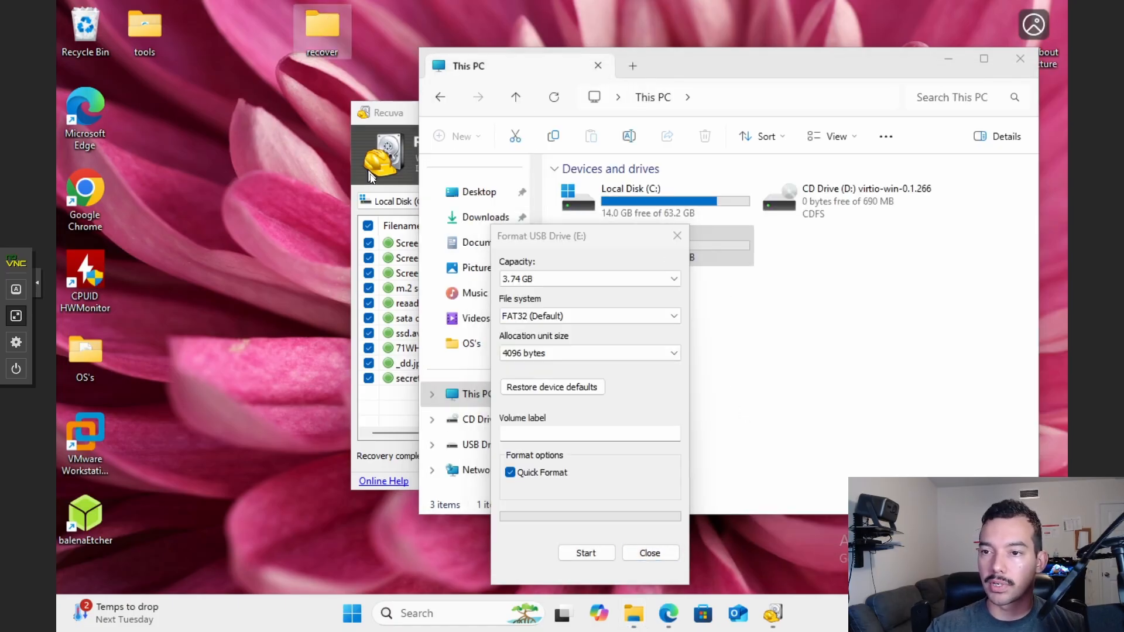
pyautogui.click(678, 236)
pyautogui.doubleClick(618, 257)
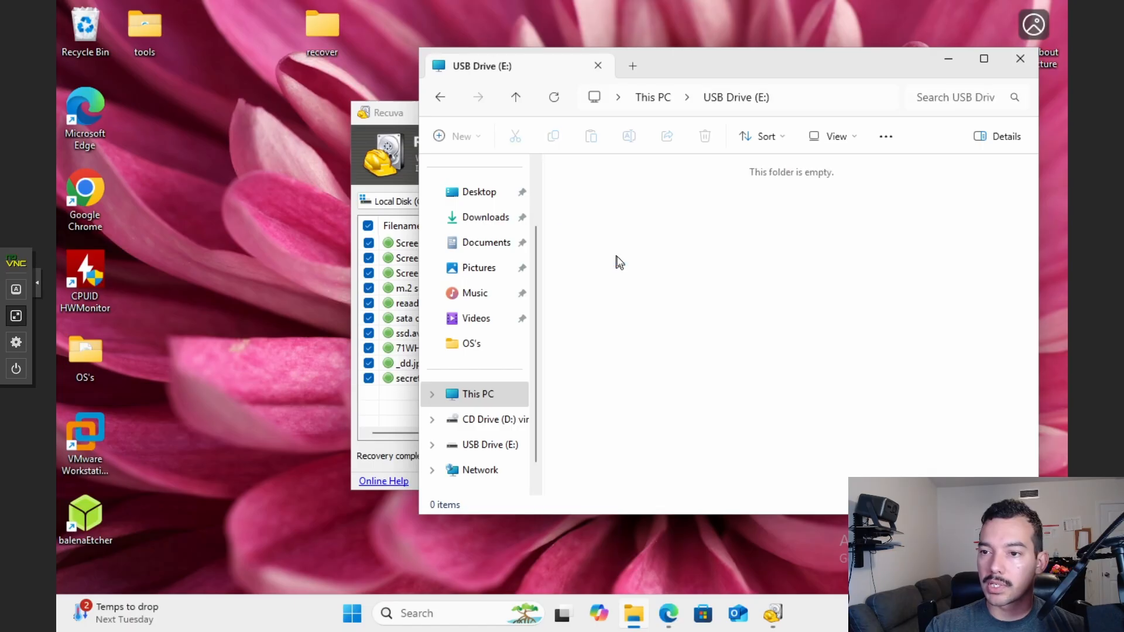
pyautogui.click(945, 60)
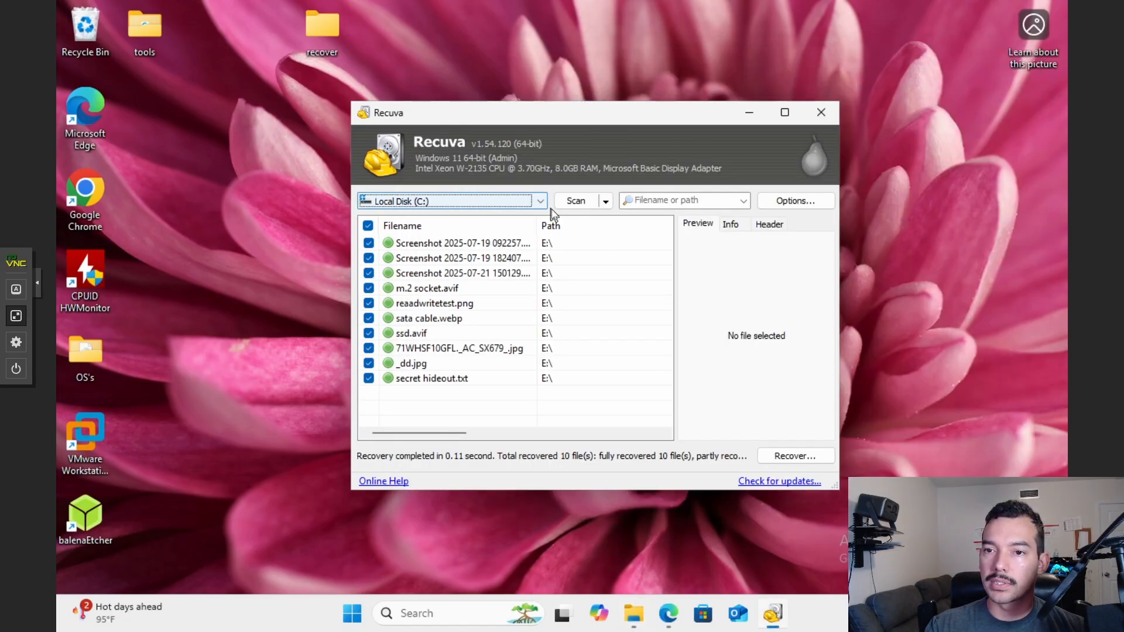
# Step: Scan USB Drive (E:) in Recuva with Deep Scan and the scan for non-deleted files enabled in the options
pyautogui.click(539, 201)
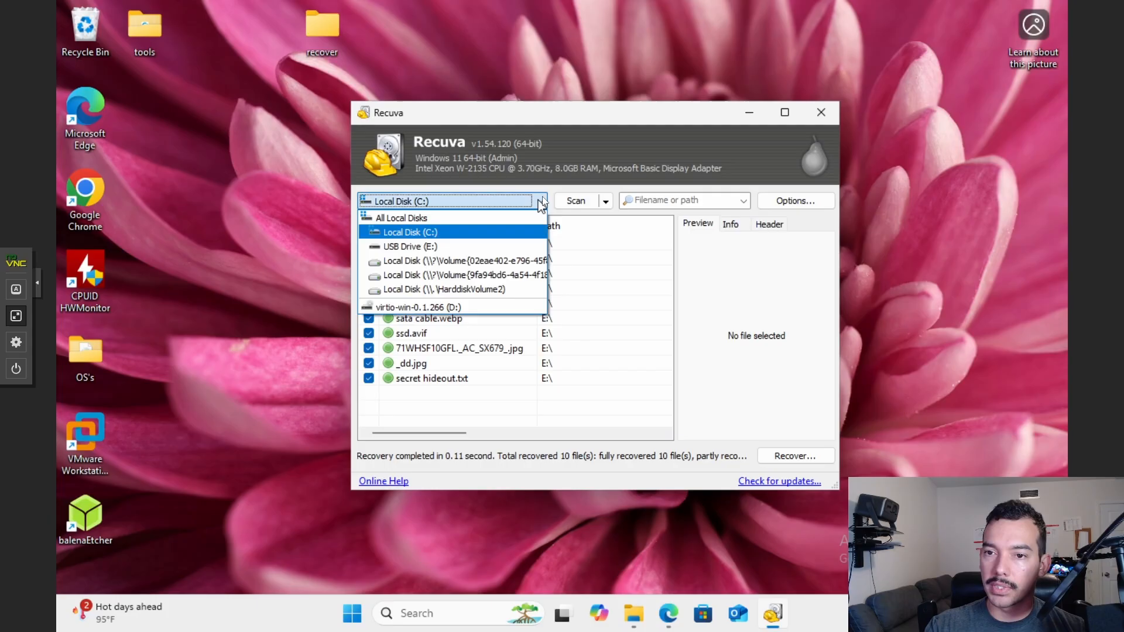
pyautogui.click(448, 247)
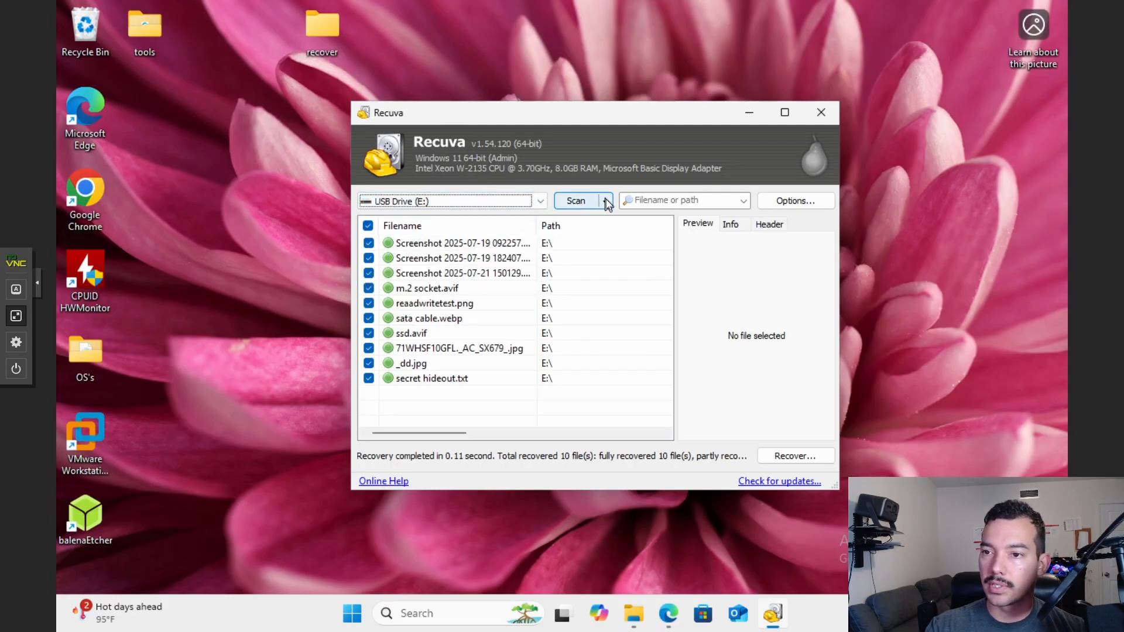
pyautogui.click(798, 201)
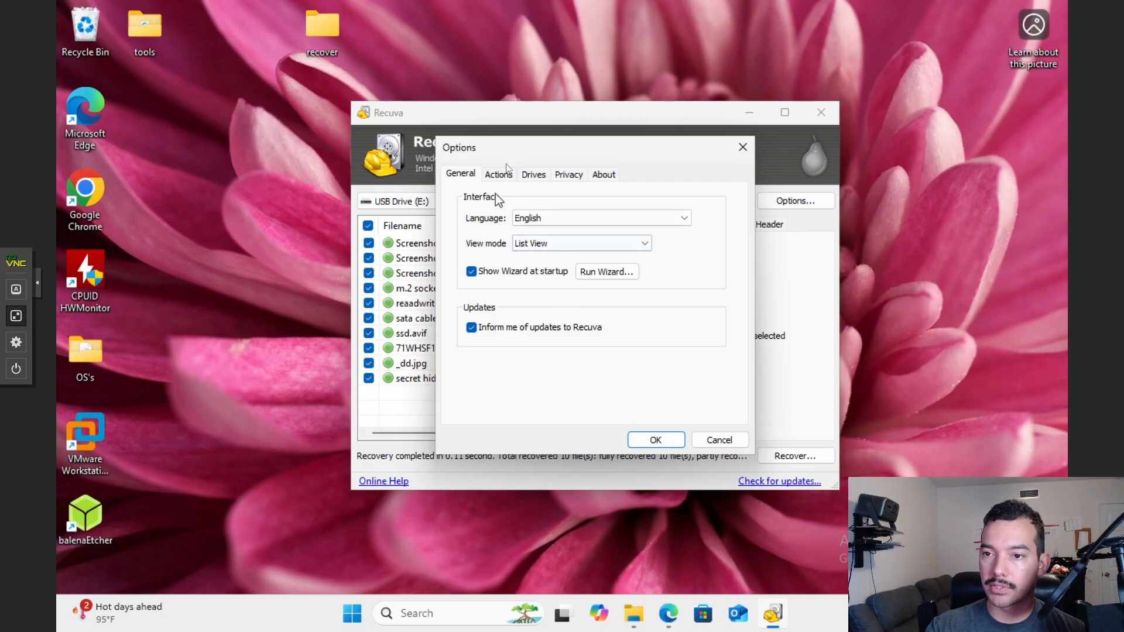
pyautogui.click(534, 174)
pyautogui.click(569, 175)
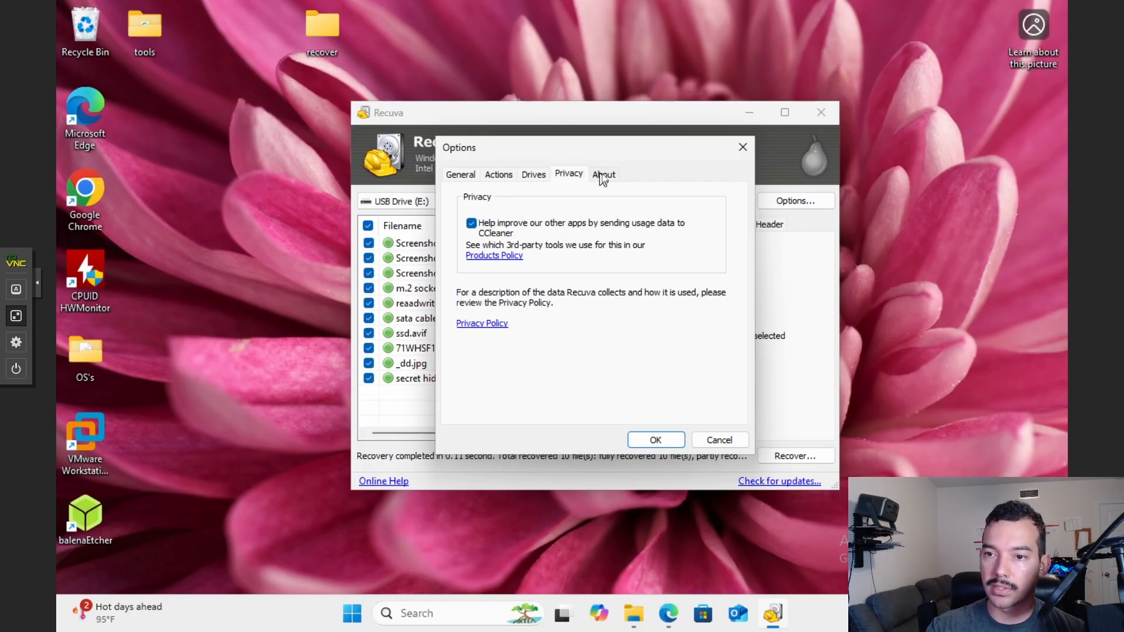
pyautogui.click(537, 175)
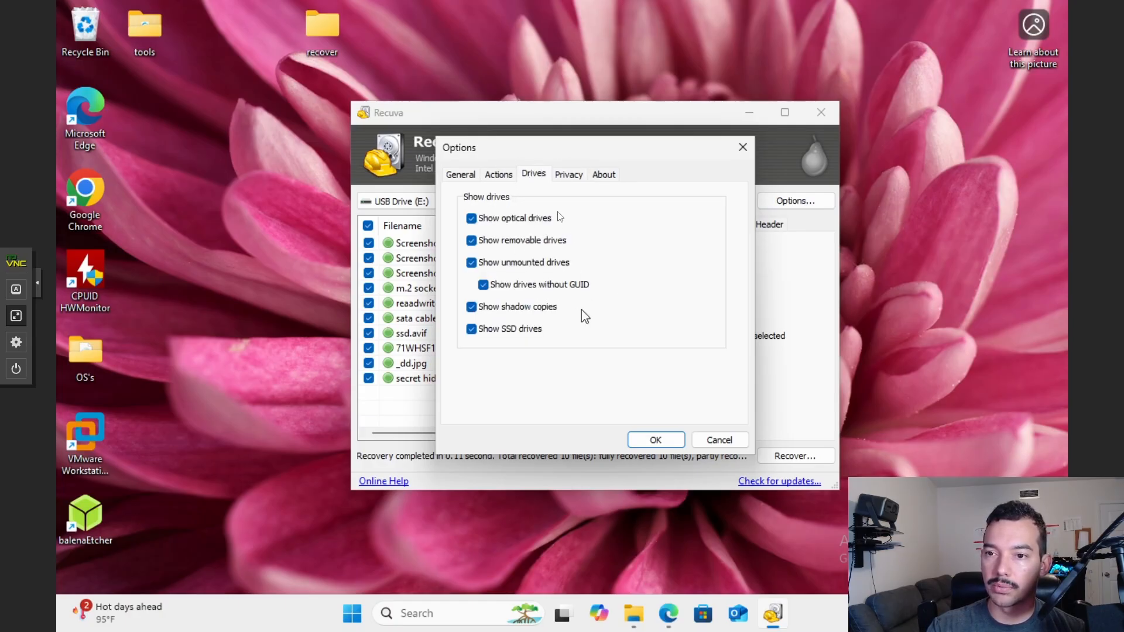
pyautogui.click(499, 175)
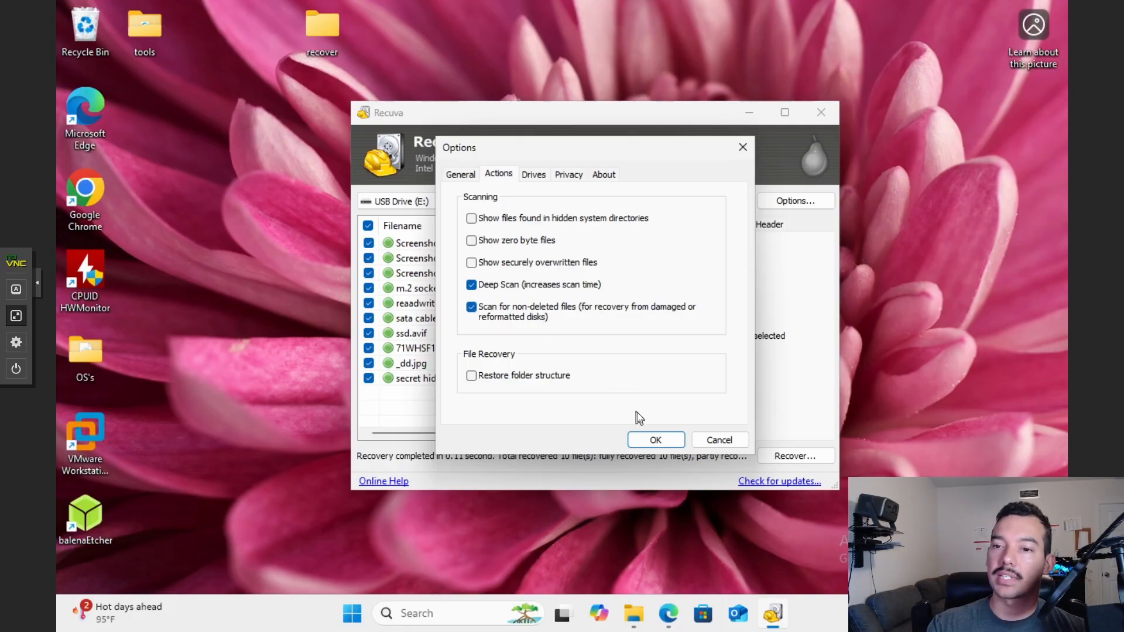
pyautogui.click(641, 445)
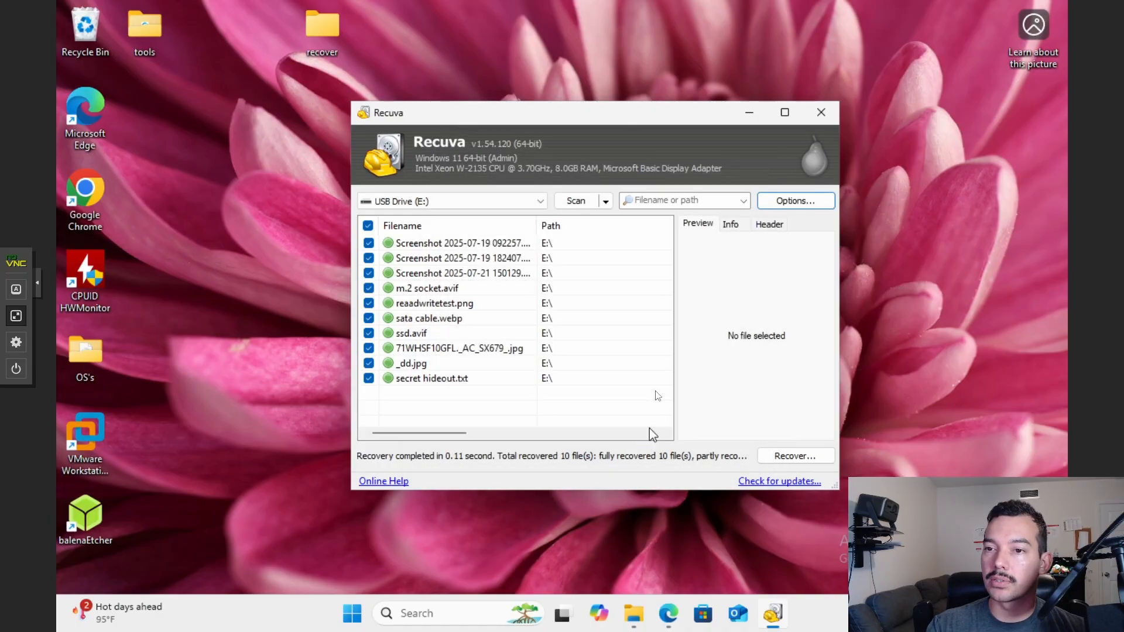
pyautogui.click(584, 202)
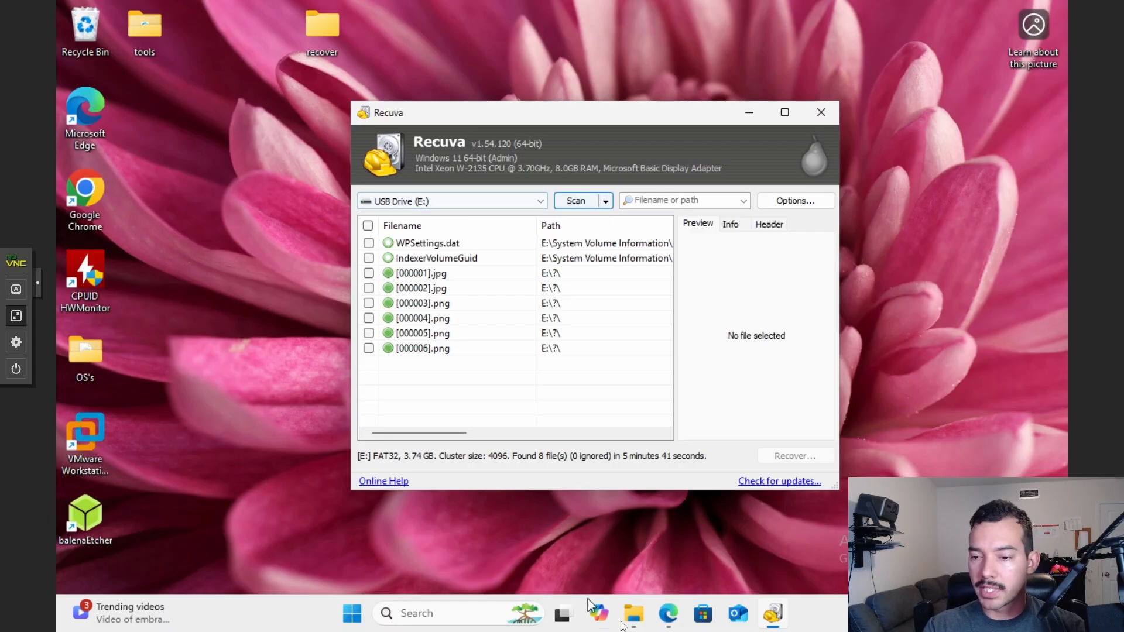
# Step: Check the contents of USB Drive (E:) and the recover folder in File Explorer, and return to Recuva
pyautogui.click(634, 613)
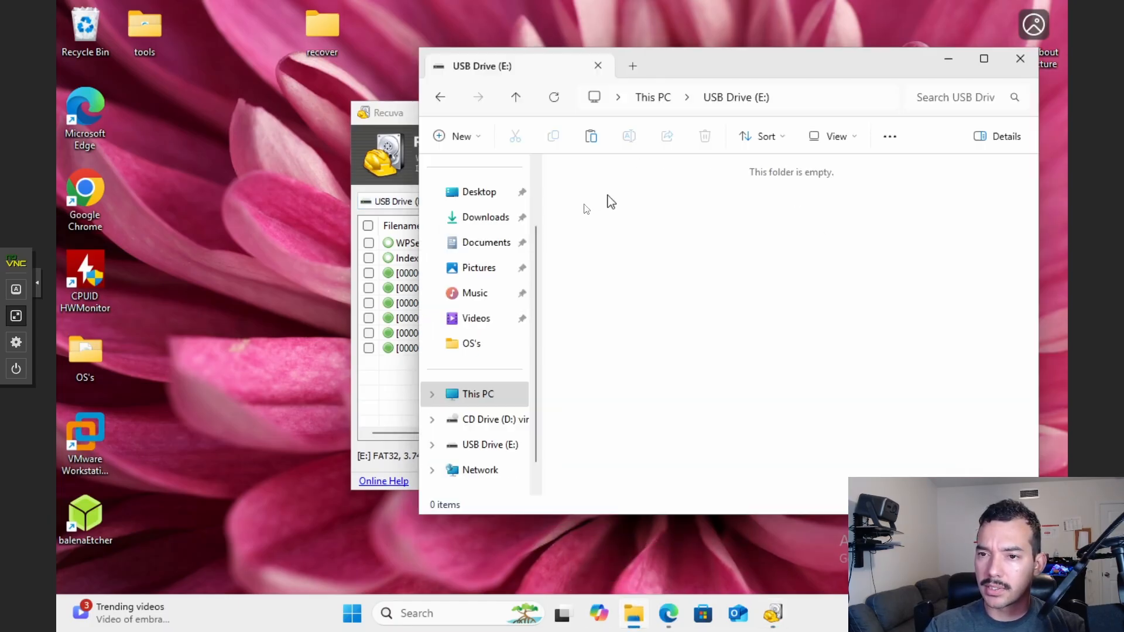
pyautogui.click(478, 394)
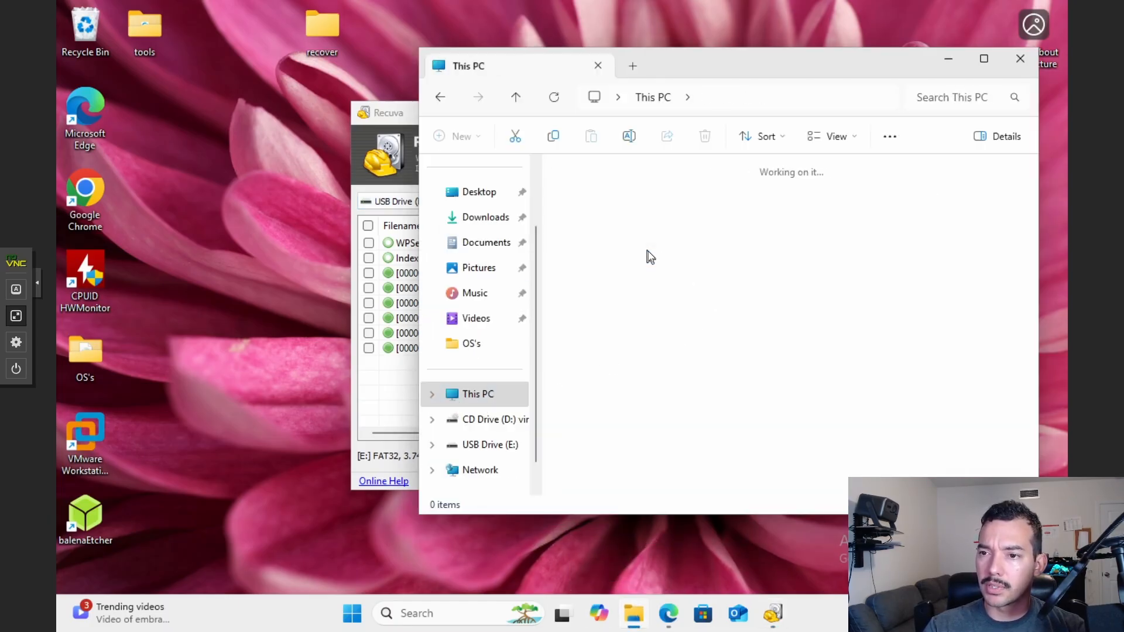
pyautogui.click(440, 99)
pyautogui.click(947, 61)
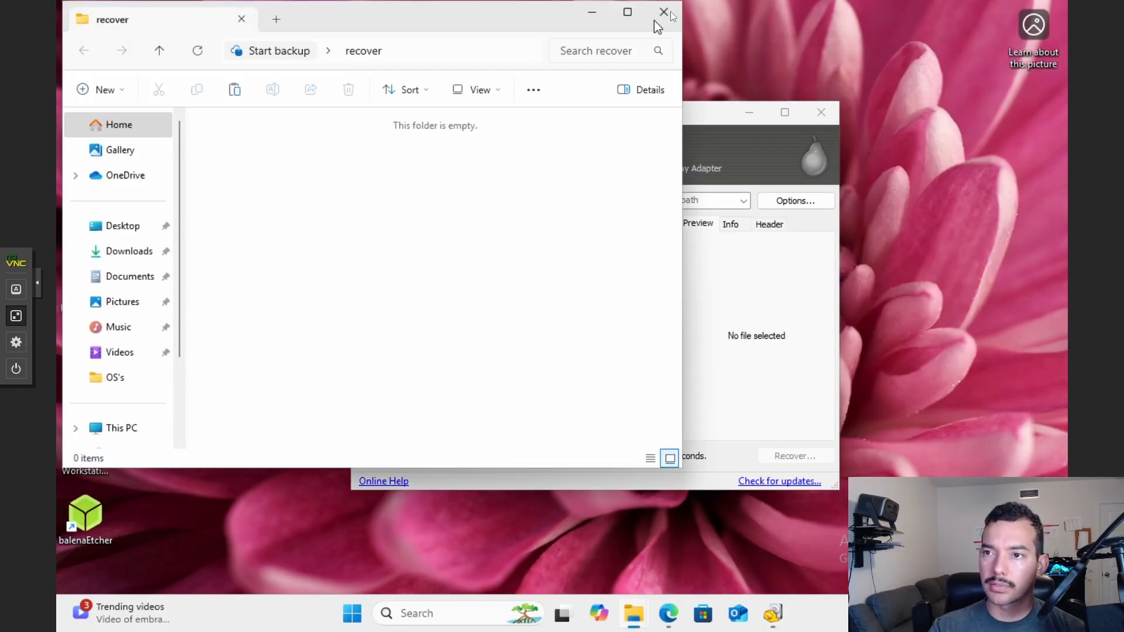
pyautogui.click(658, 17)
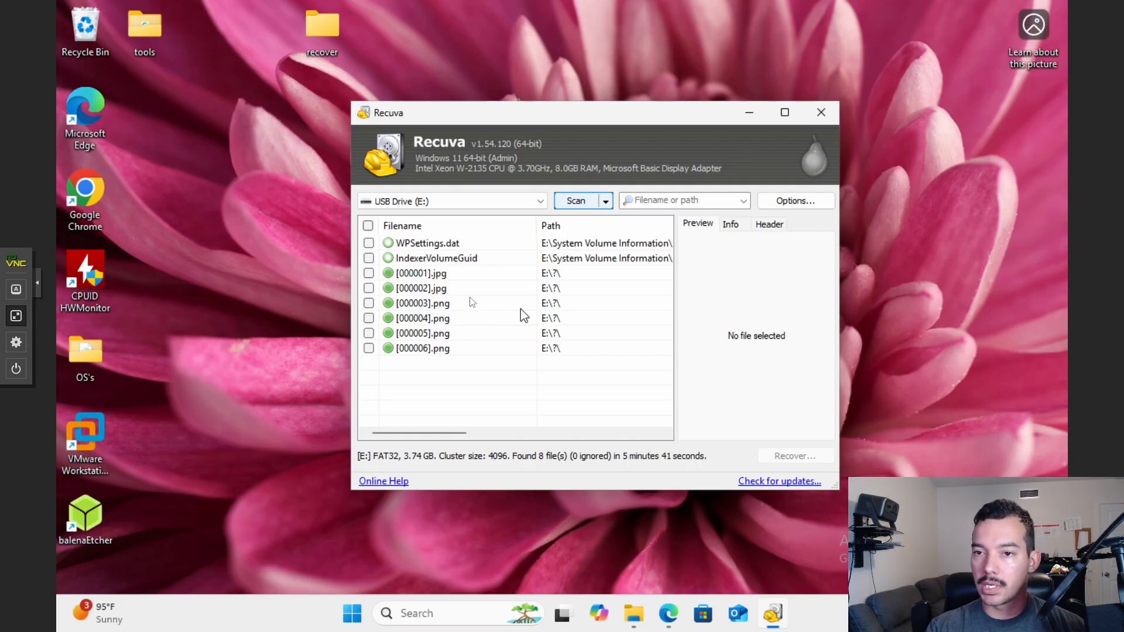
# Step: Recover all the found files into the recover folder on the Desktop and dismiss the completion dialog
pyautogui.click(368, 227)
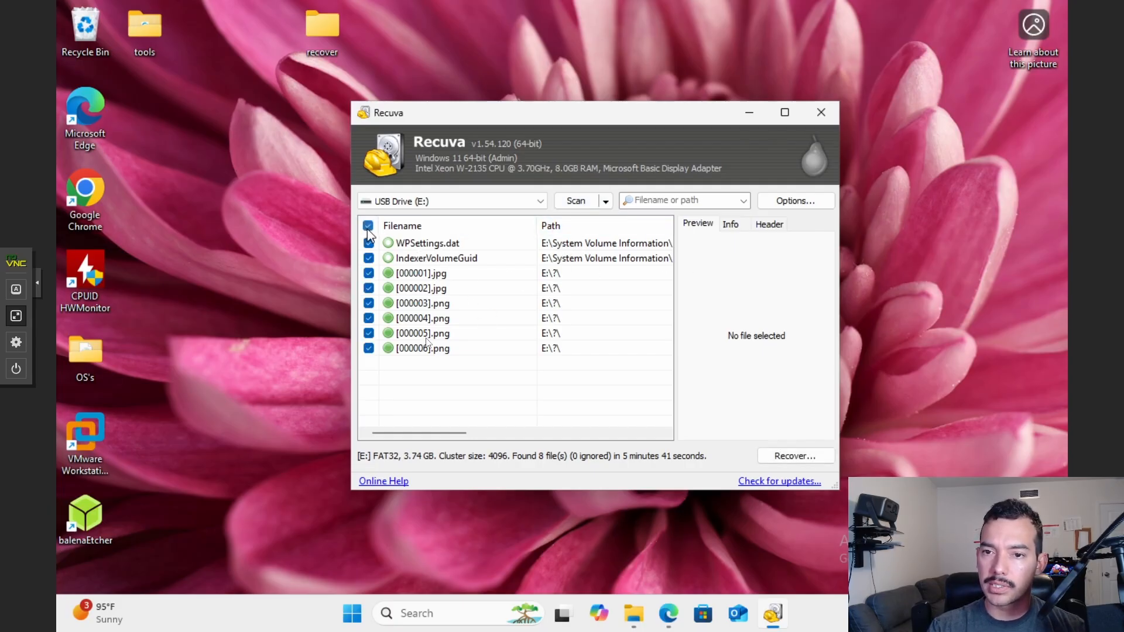
pyautogui.click(788, 455)
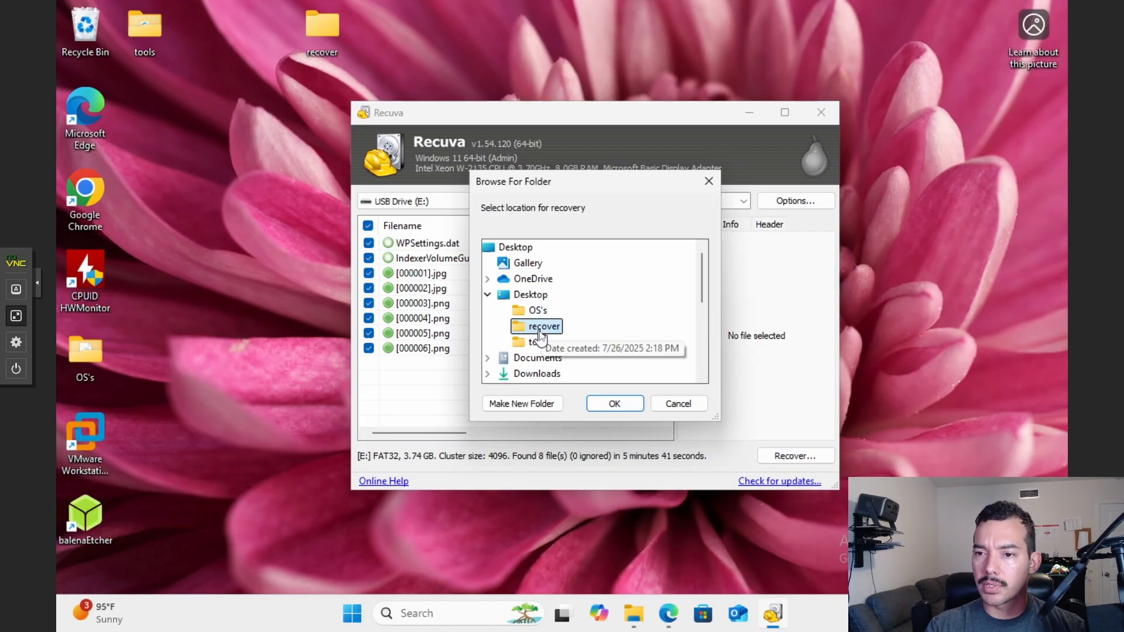
pyautogui.click(615, 404)
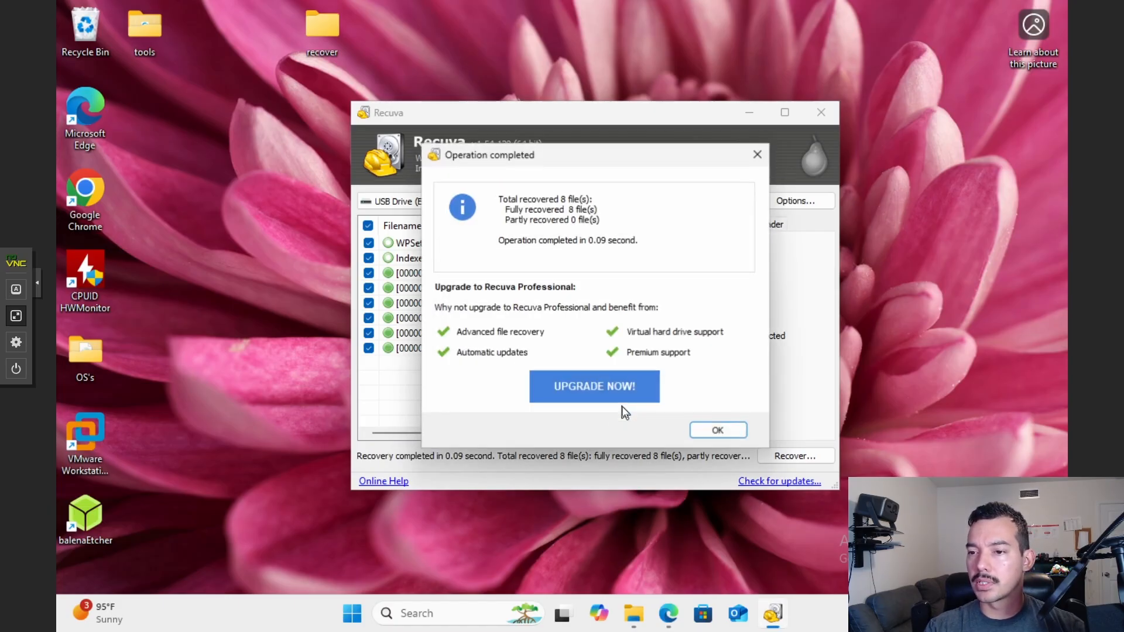
pyautogui.click(719, 431)
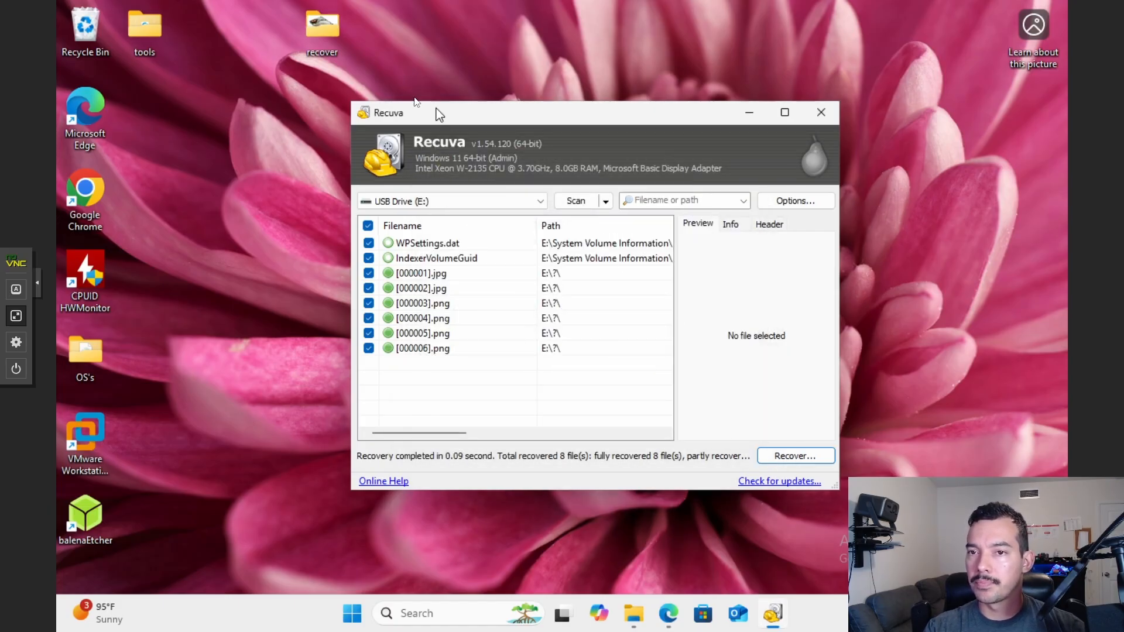
# Step: Examine the recovered images and the IndexerVolumeGuid and WPSettings.dat files in the desktop recover folder
pyautogui.doubleClick(330, 41)
pyautogui.moveTo(490, 35); pyautogui.dragTo(721, 53)
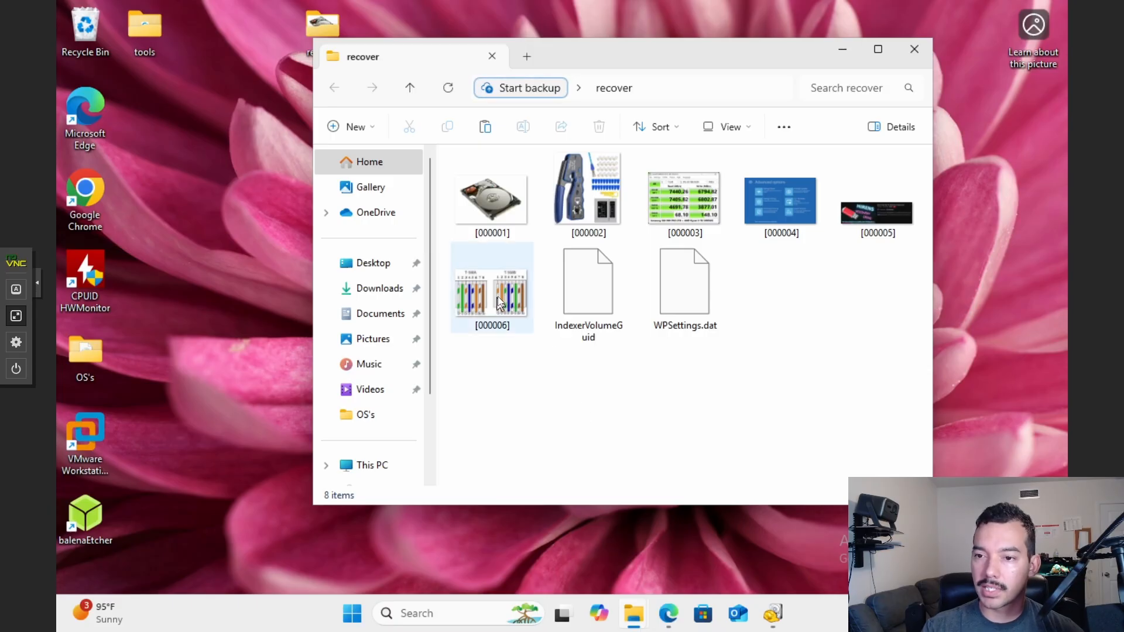
pyautogui.click(617, 287)
pyautogui.click(690, 303)
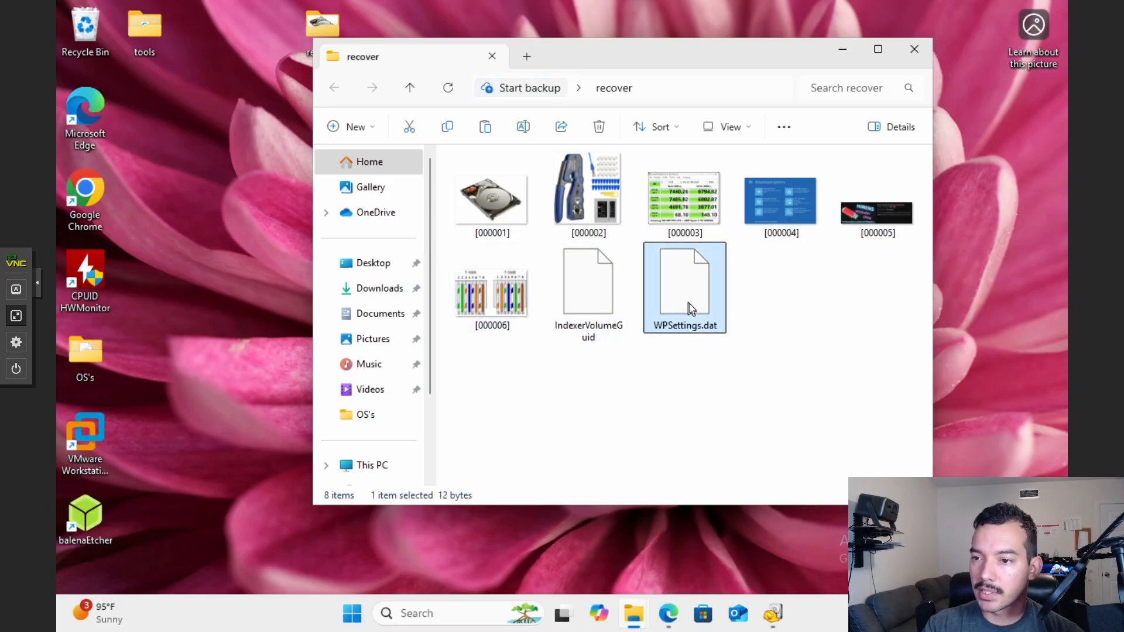
pyautogui.click(592, 305)
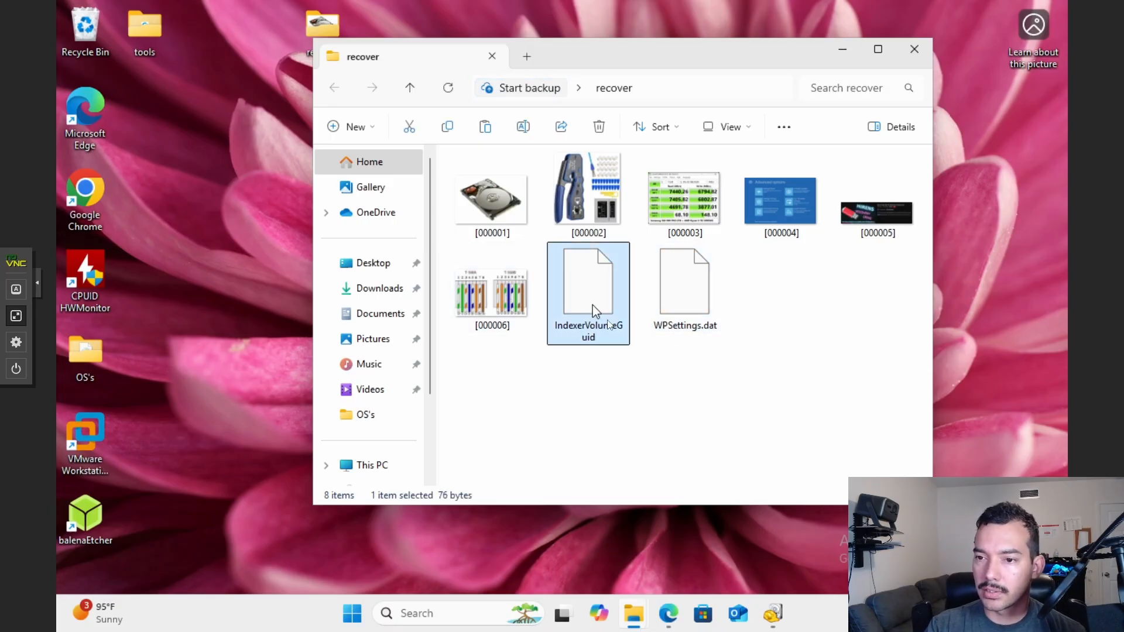
pyautogui.click(670, 301)
pyautogui.click(623, 316)
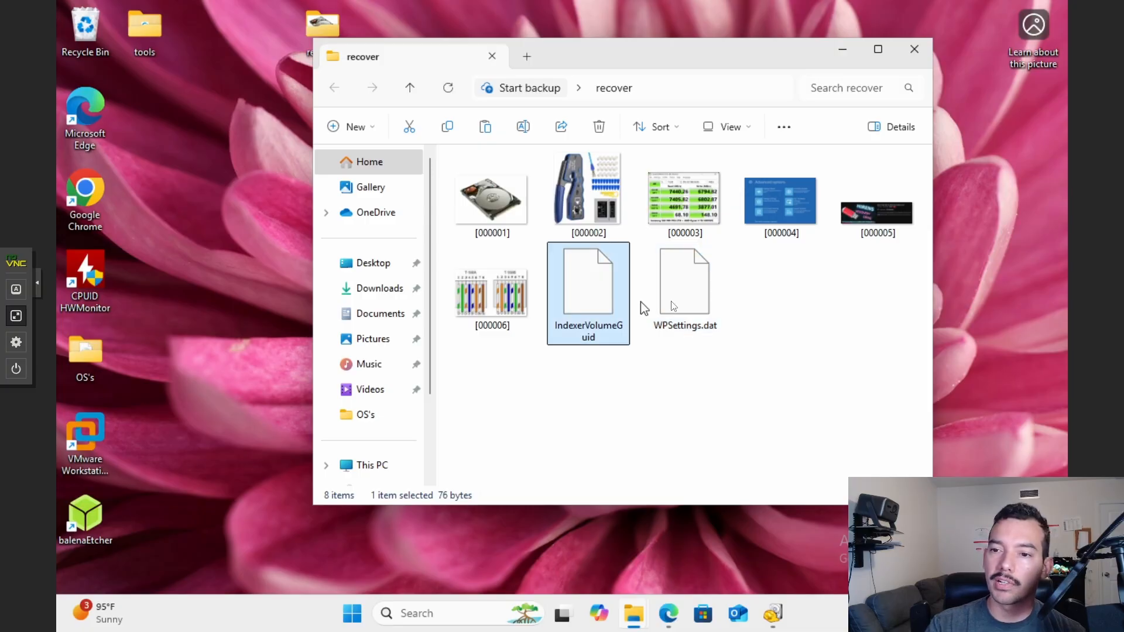
pyautogui.click(673, 301)
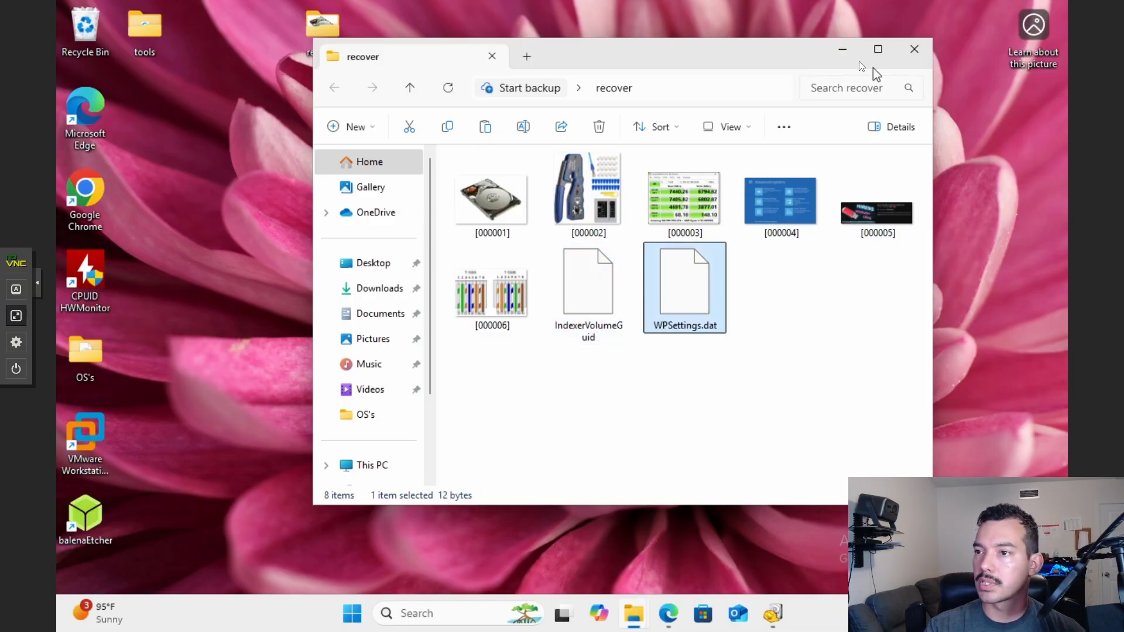
pyautogui.click(842, 50)
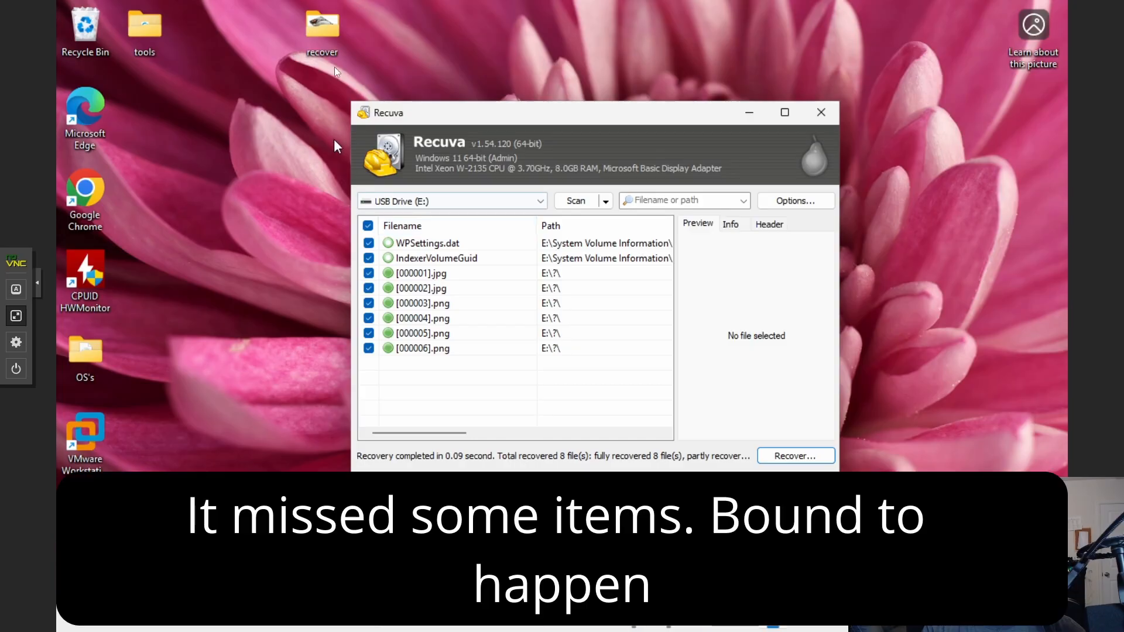
pyautogui.doubleClick(326, 37)
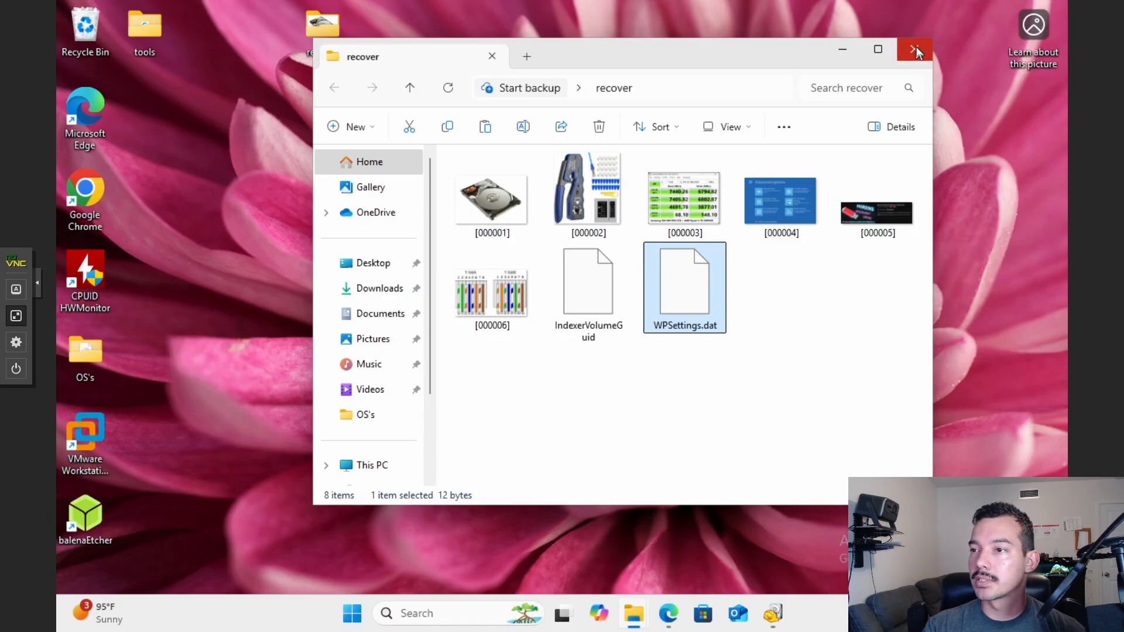
pyautogui.click(914, 49)
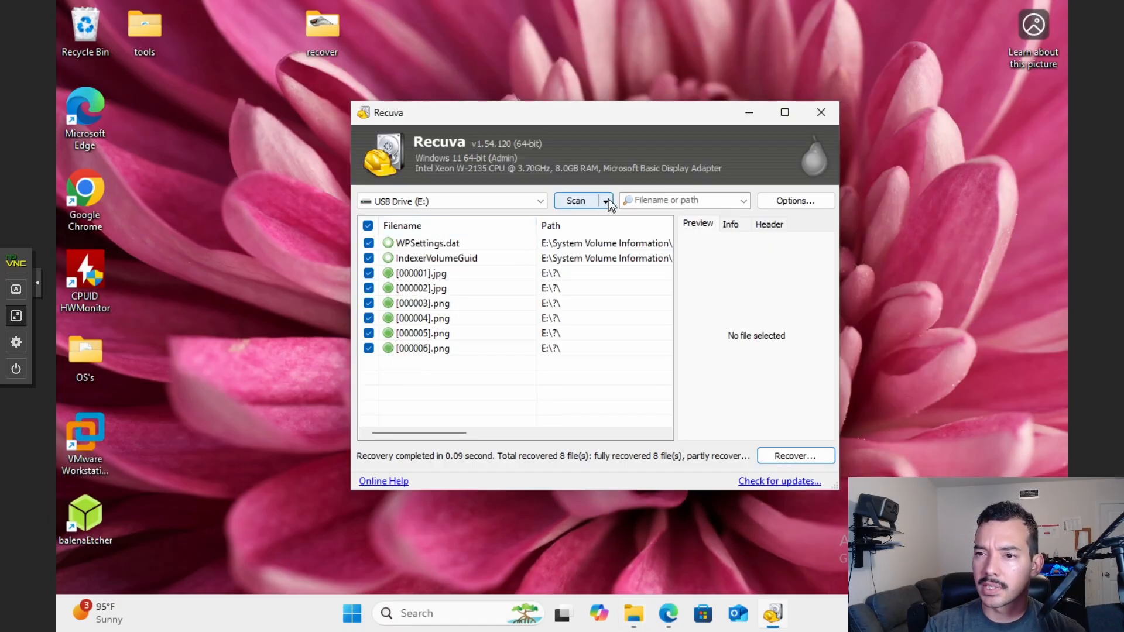
# Step: Turn off Deep Scan and the scan for non-deleted files in the Recuva options
pyautogui.click(794, 201)
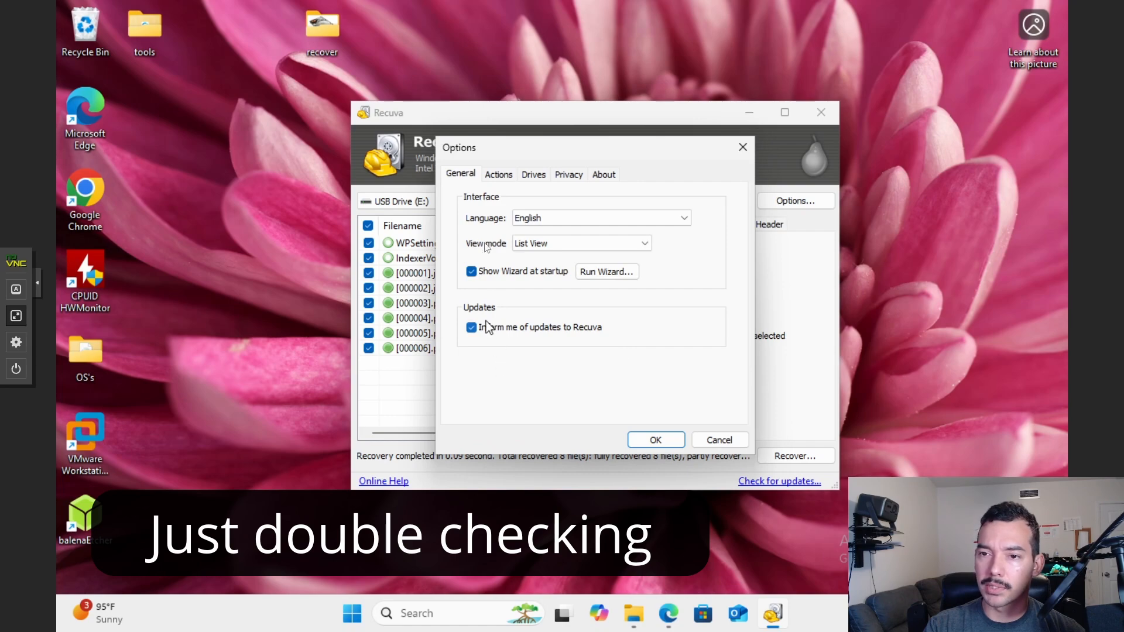
pyautogui.click(498, 175)
pyautogui.click(475, 288)
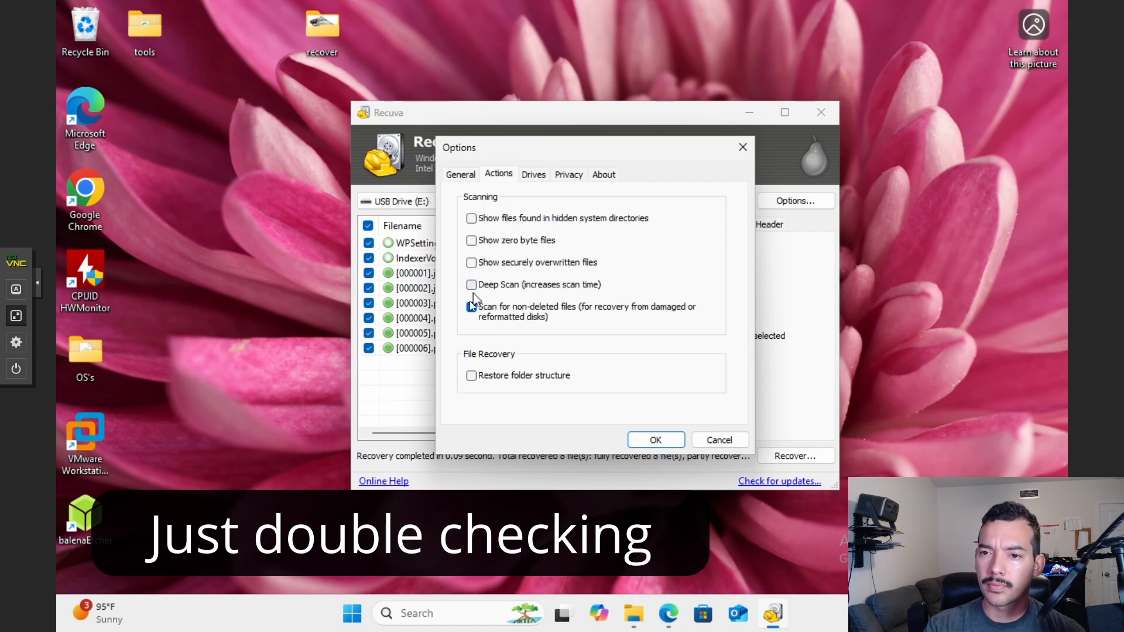
pyautogui.click(472, 308)
pyautogui.click(652, 444)
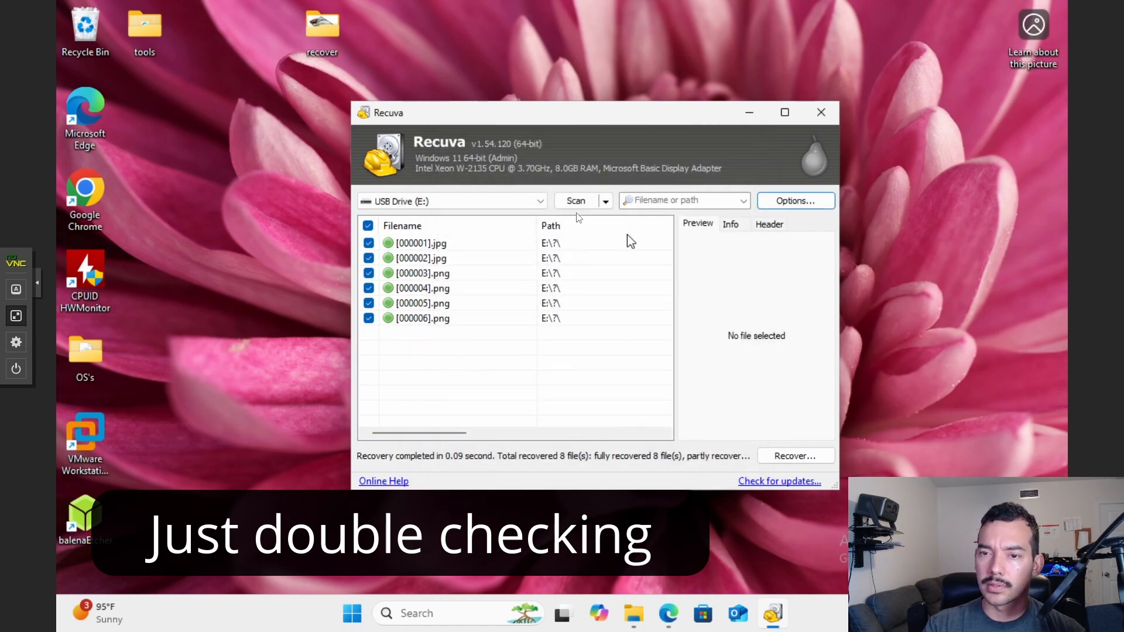
# Step: Scan USB Drive (E:) again and accept the offered repeat scan with Deep Scan enabled
pyautogui.click(536, 201)
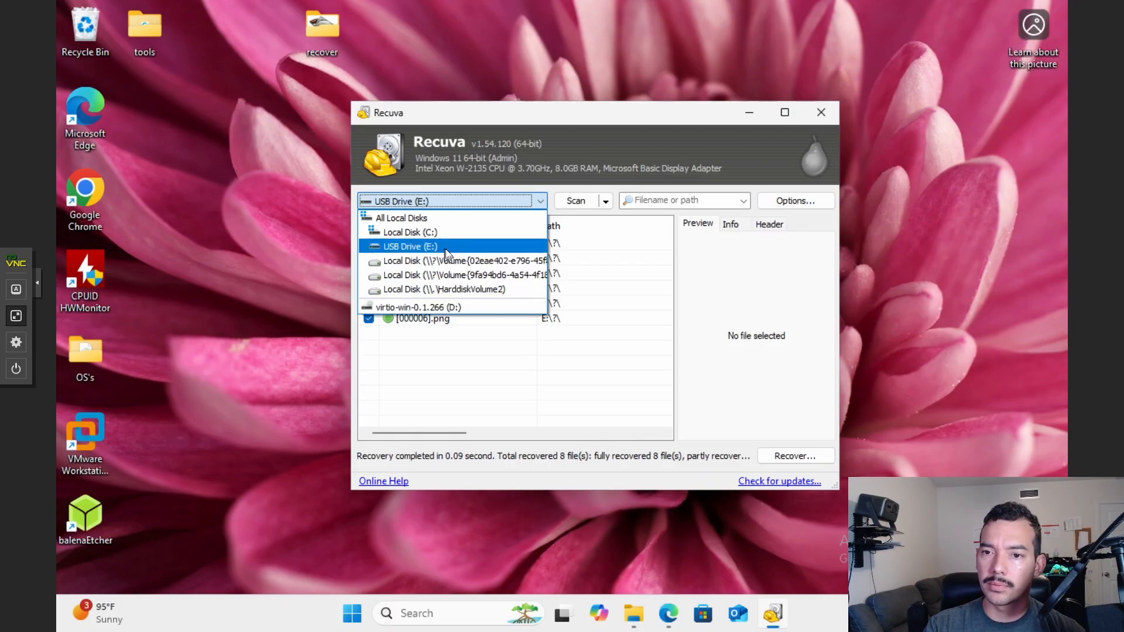
pyautogui.click(451, 246)
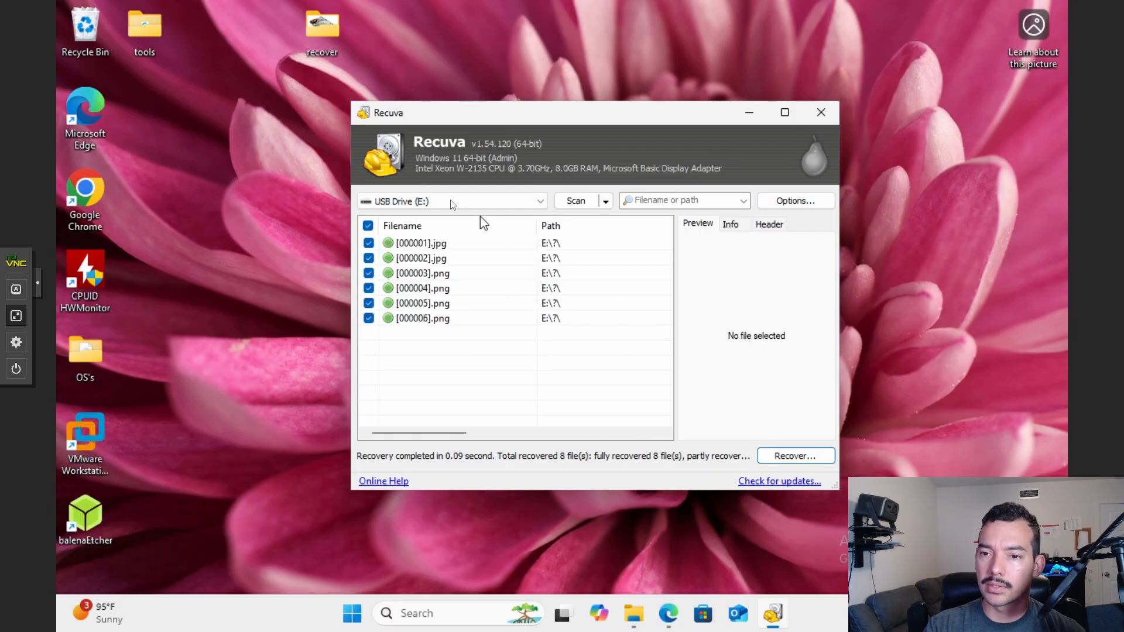
pyautogui.click(582, 208)
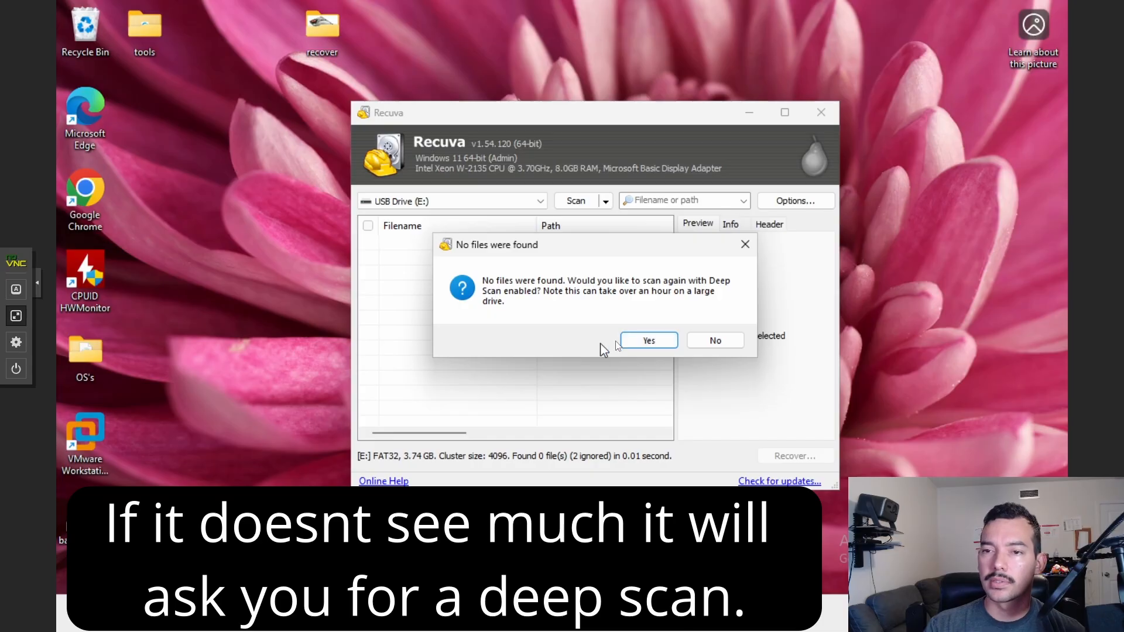
pyautogui.click(648, 342)
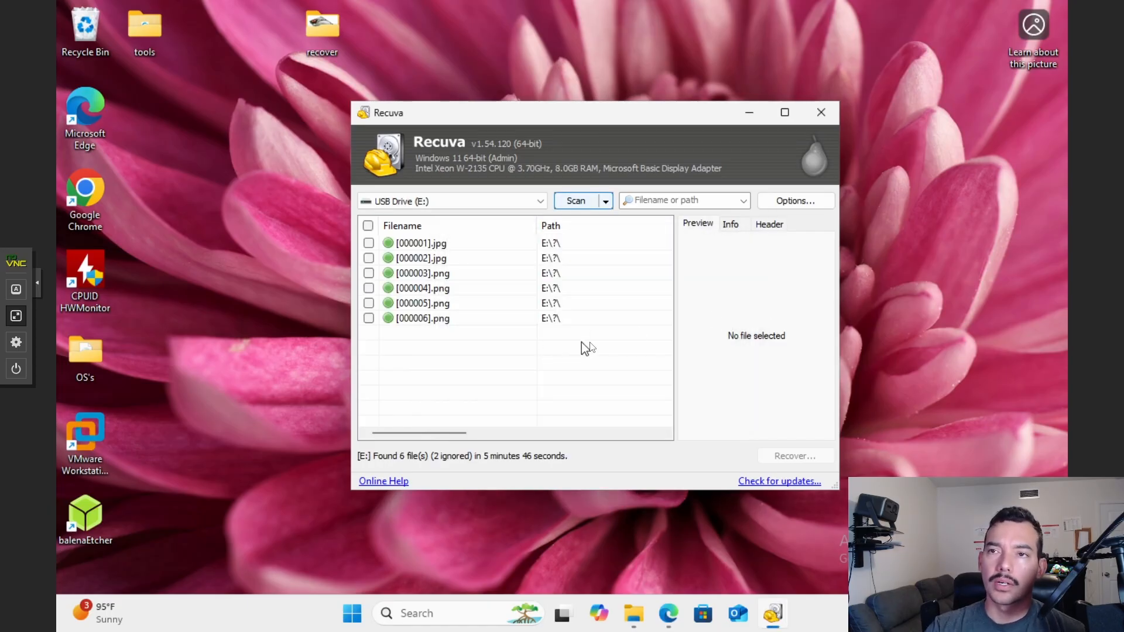
# Step: Sort the found files by filename and preview each one from [000001].jpg to [000006].png
pyautogui.click(439, 227)
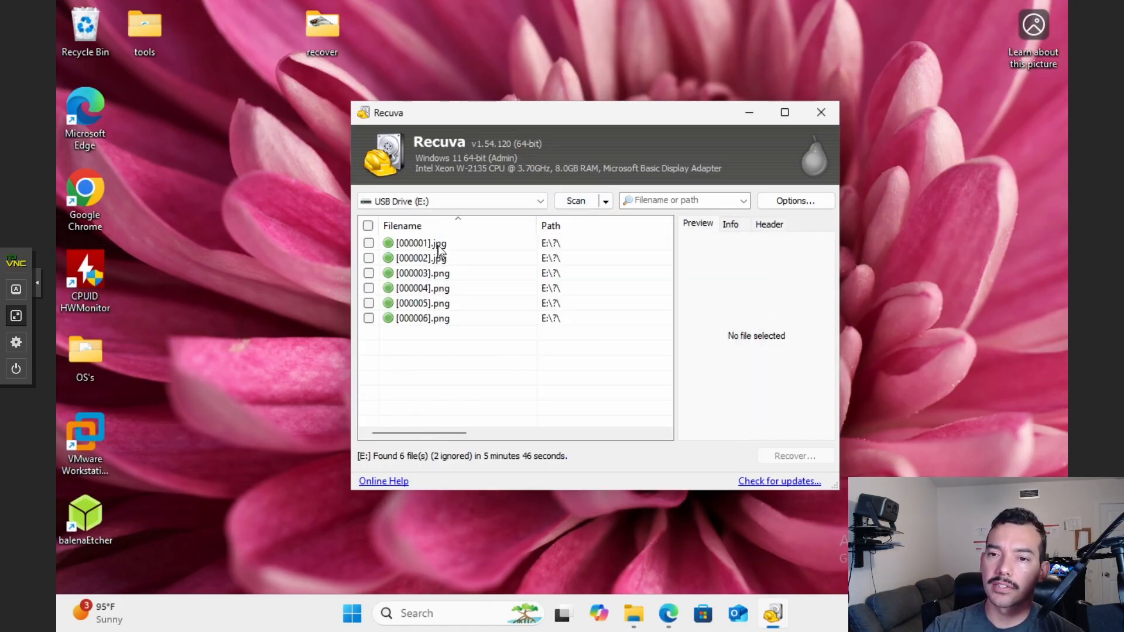
pyautogui.click(444, 241)
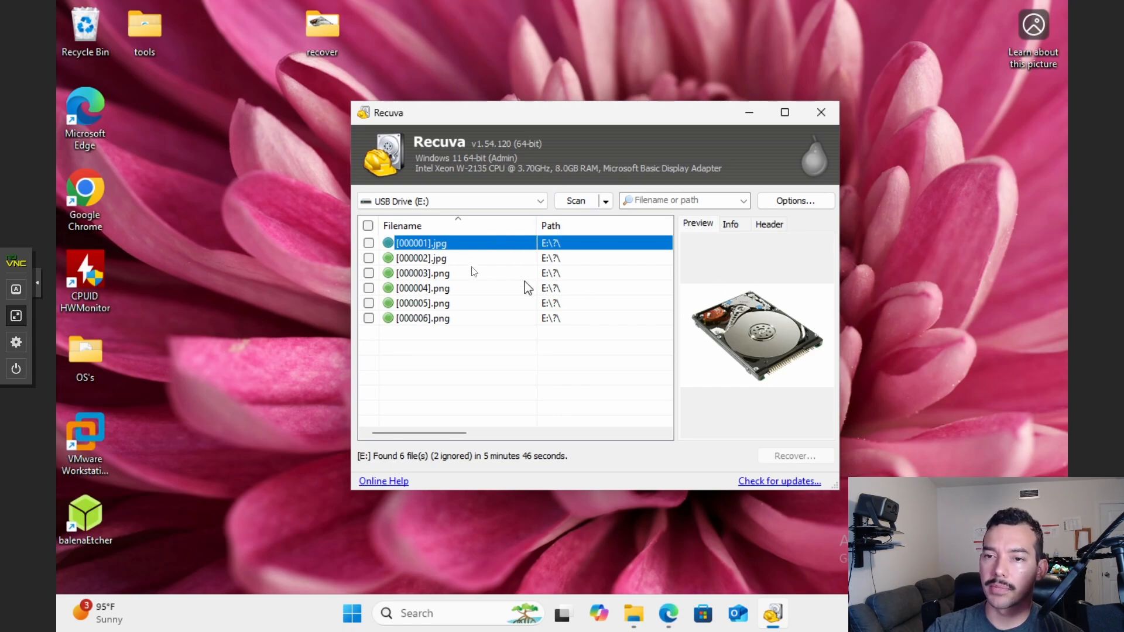
pyautogui.click(448, 259)
pyautogui.press('Down')
pyautogui.press('Down')
pyautogui.press('Down')
pyautogui.press('Down')
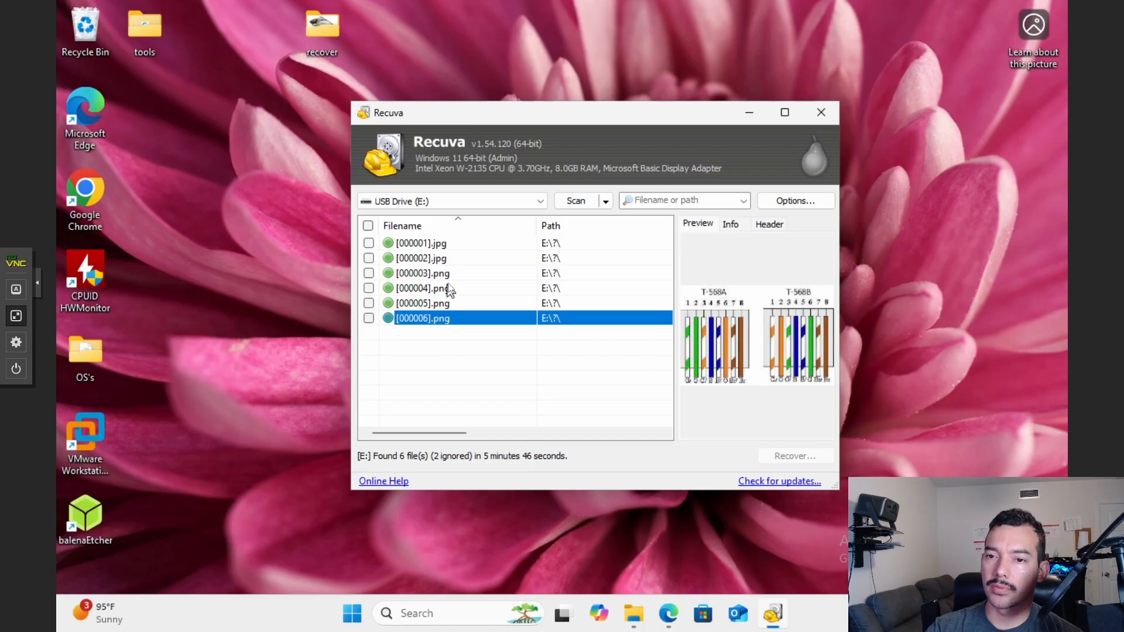
# Step: Check the images in the desktop recover folder against the previews of the first four found files
pyautogui.doubleClick(335, 39)
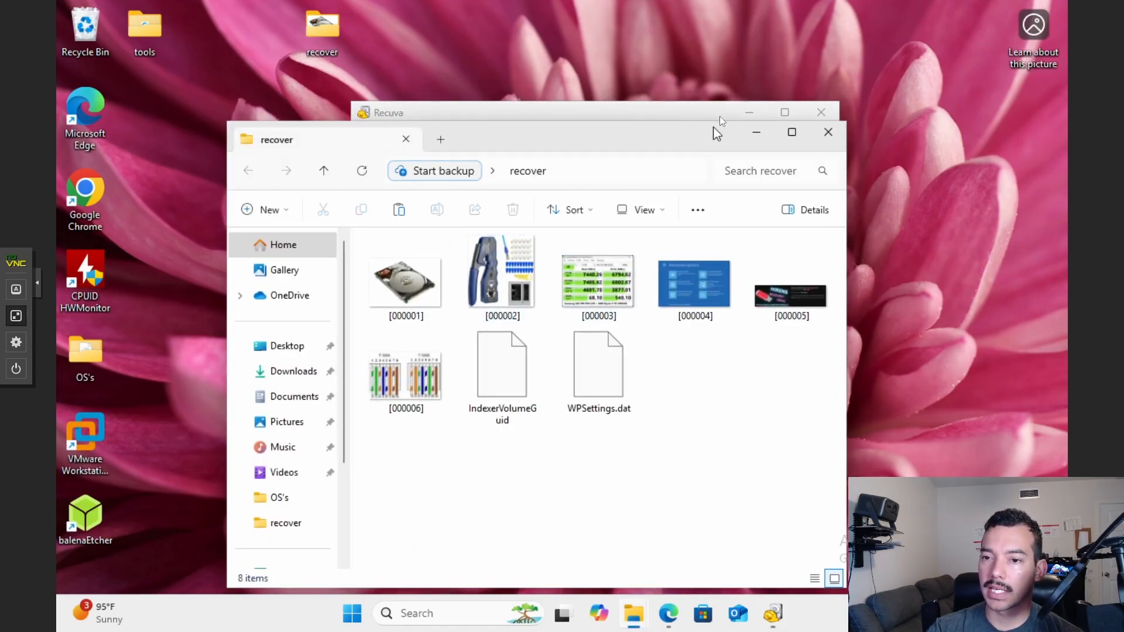
pyautogui.click(756, 133)
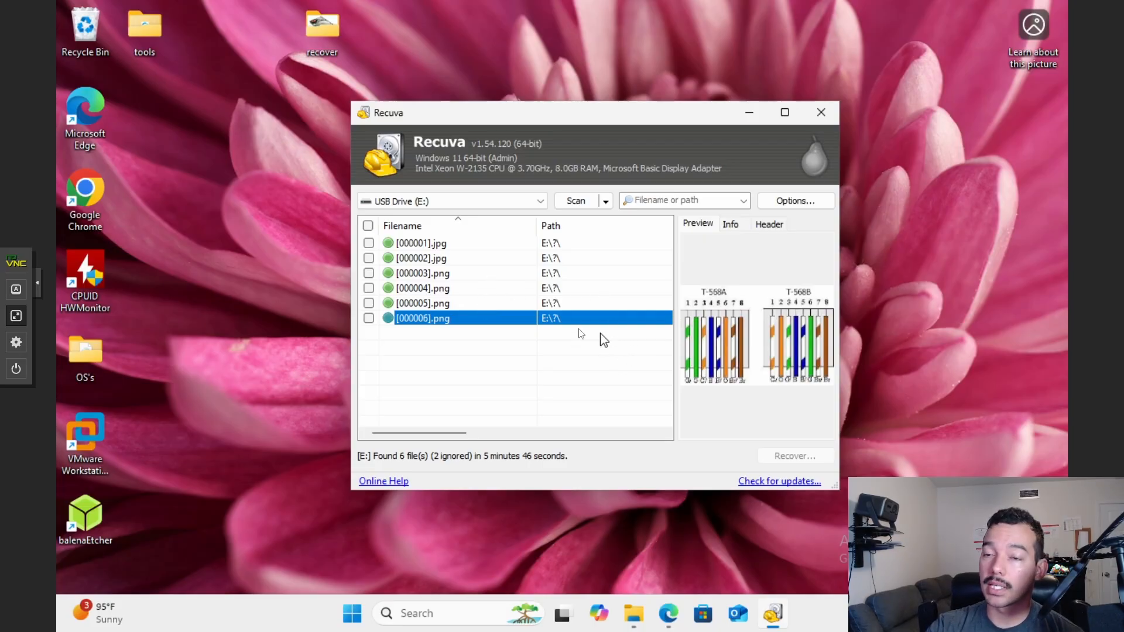
pyautogui.click(469, 243)
pyautogui.click(472, 258)
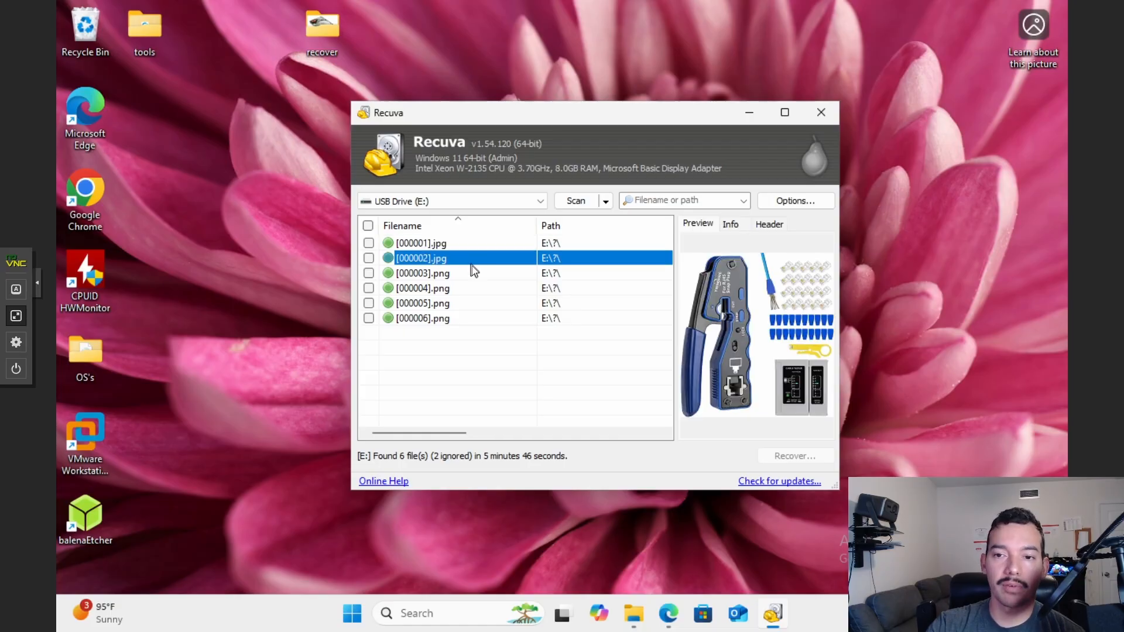
pyautogui.click(475, 273)
pyautogui.click(479, 288)
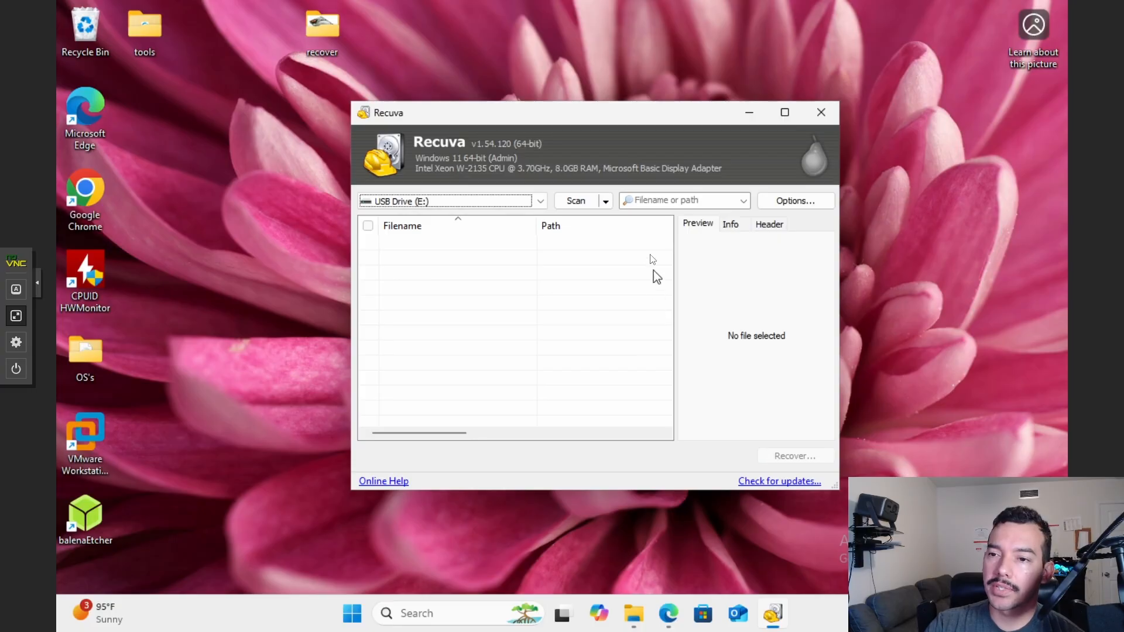
# Step: Run the Recuva wizard, review its file type choices and continue with All Files
pyautogui.click(803, 202)
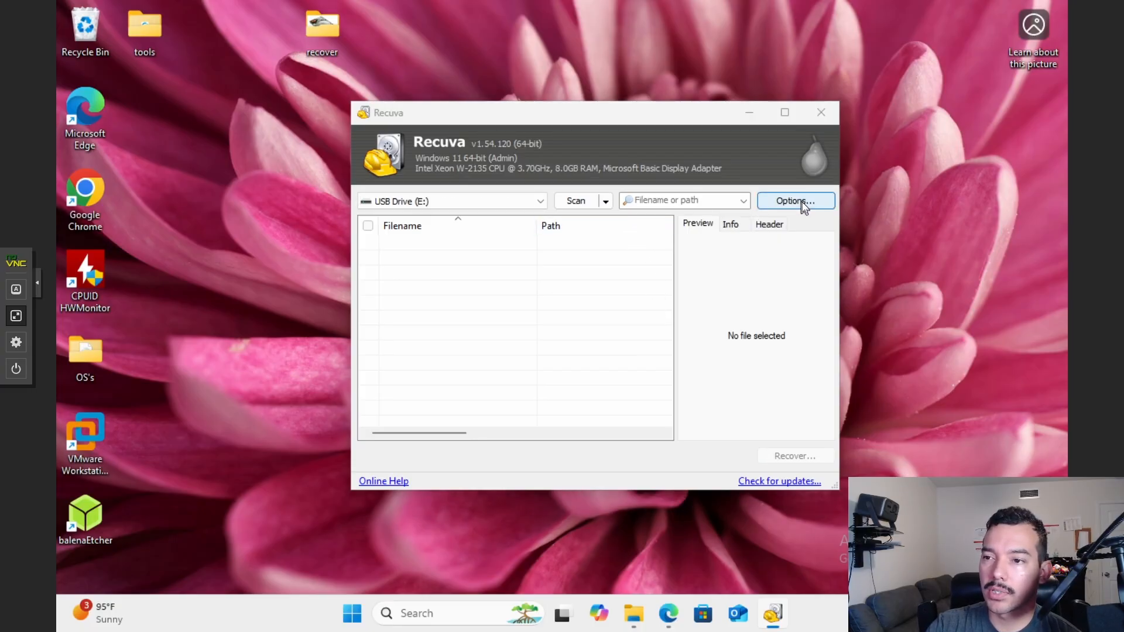
pyautogui.click(620, 275)
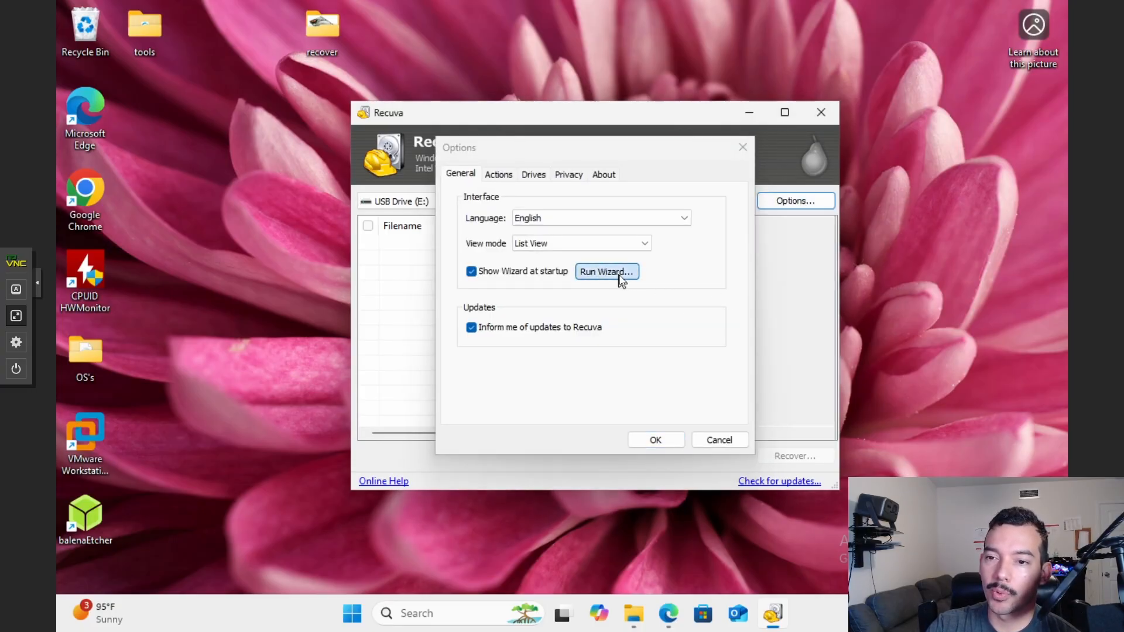
pyautogui.click(681, 465)
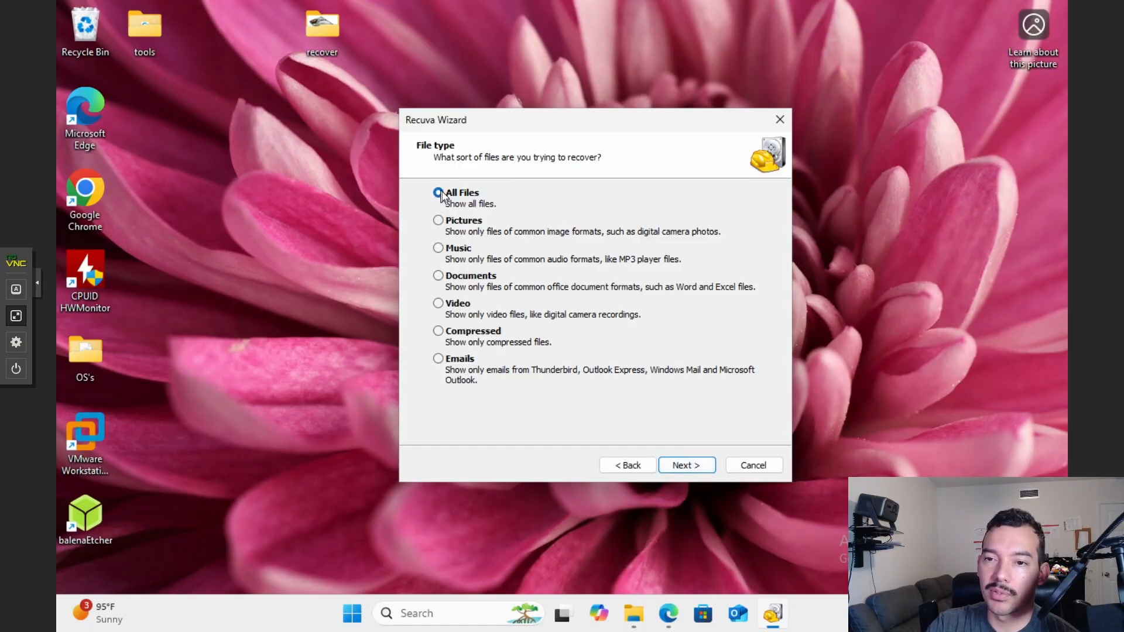
pyautogui.click(440, 222)
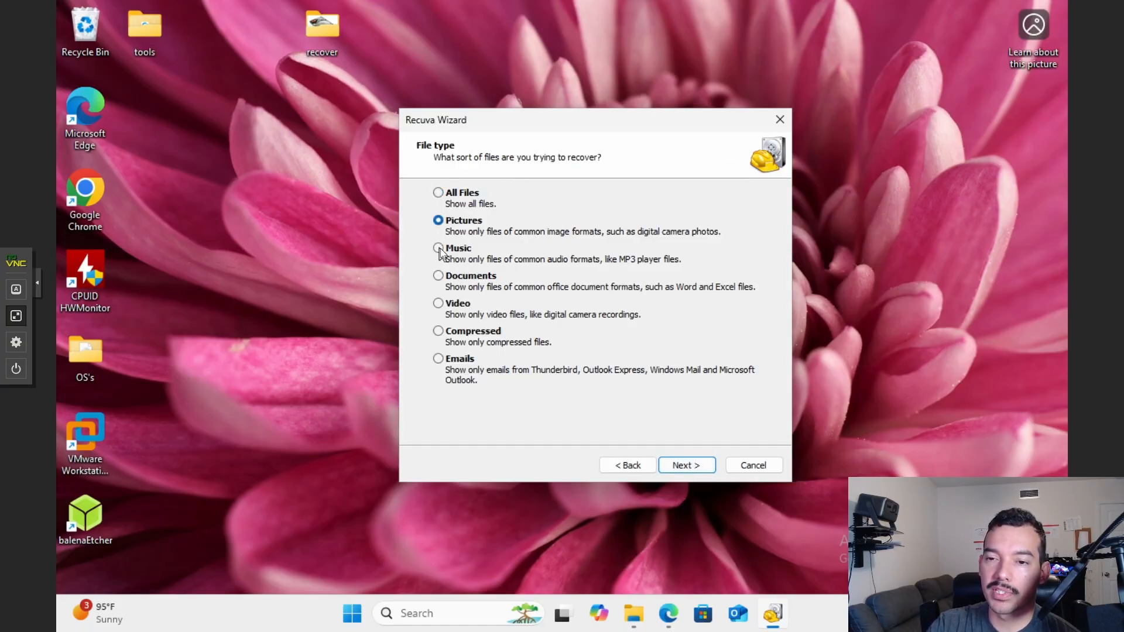
pyautogui.click(438, 277)
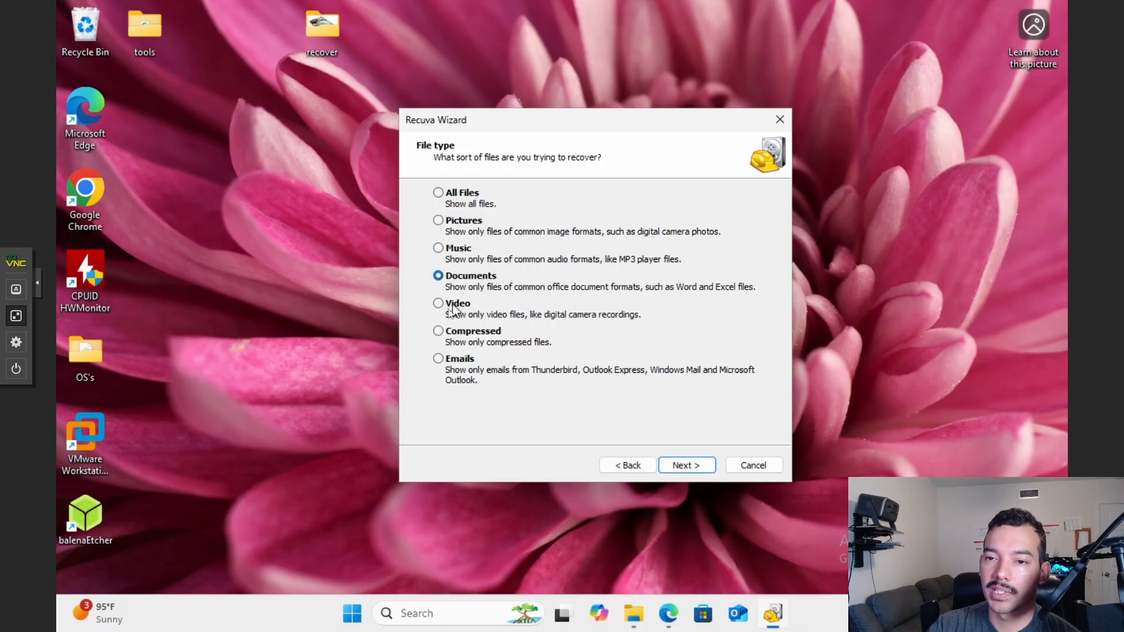
pyautogui.click(439, 303)
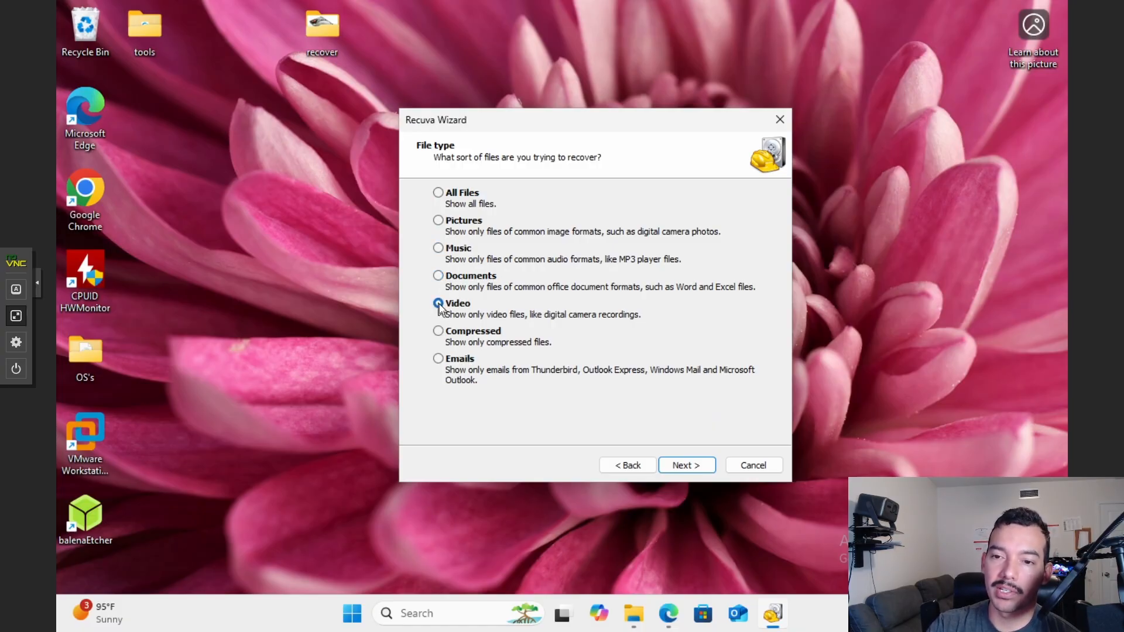
pyautogui.click(438, 359)
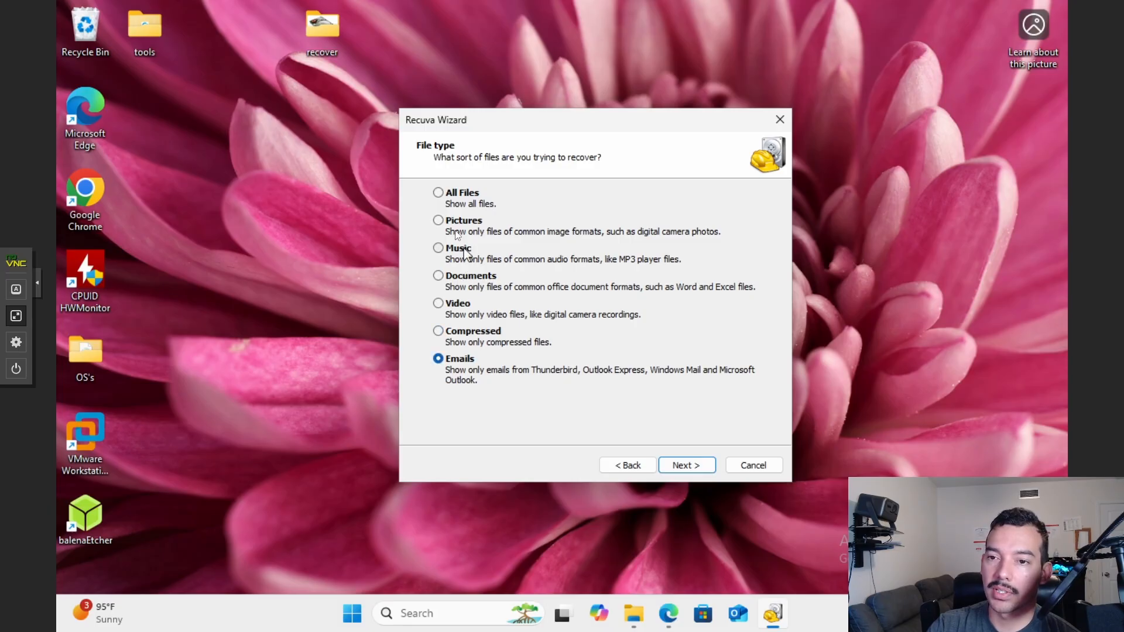
pyautogui.click(438, 193)
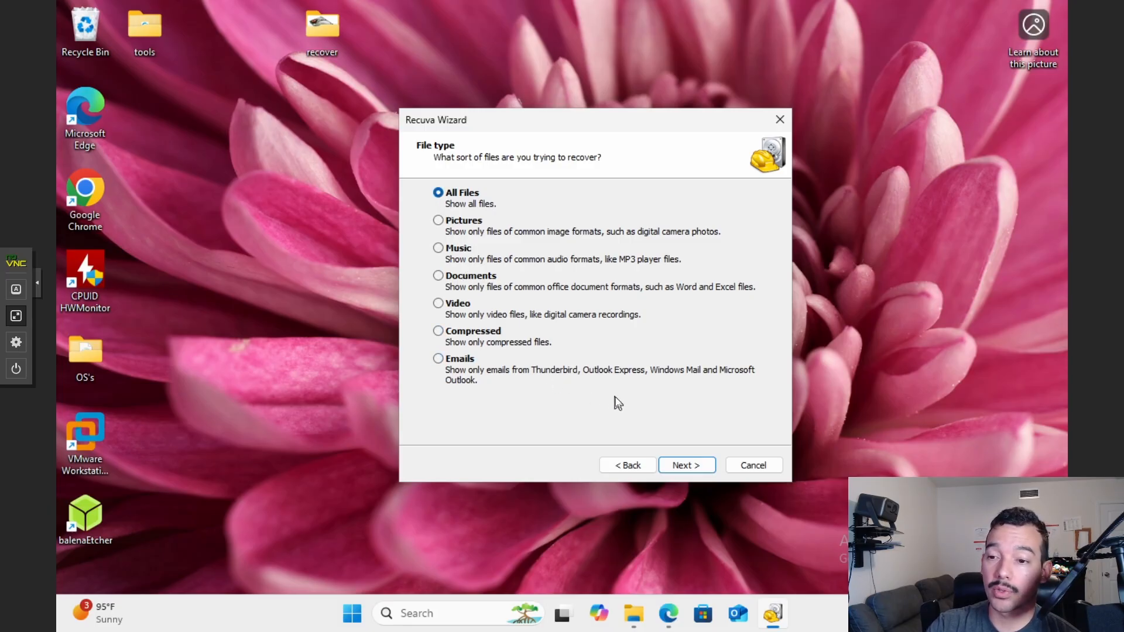
pyautogui.click(689, 466)
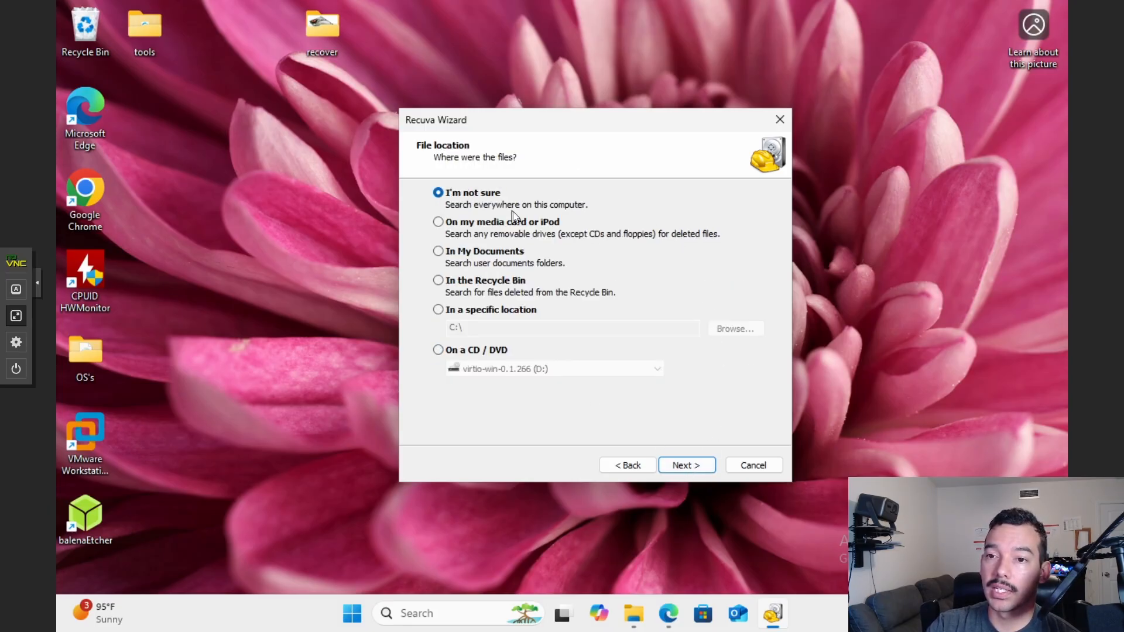
# Step: Review the wizard's file location choices, including browsing for a specific location, and cancel the wizard
pyautogui.click(464, 222)
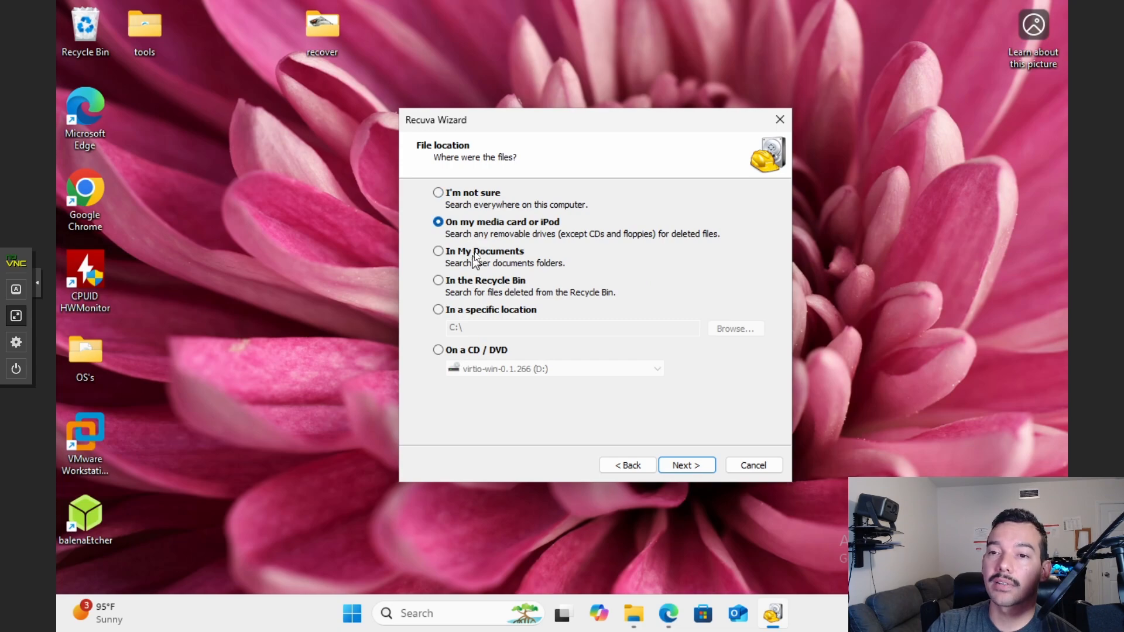
pyautogui.click(472, 253)
pyautogui.click(480, 284)
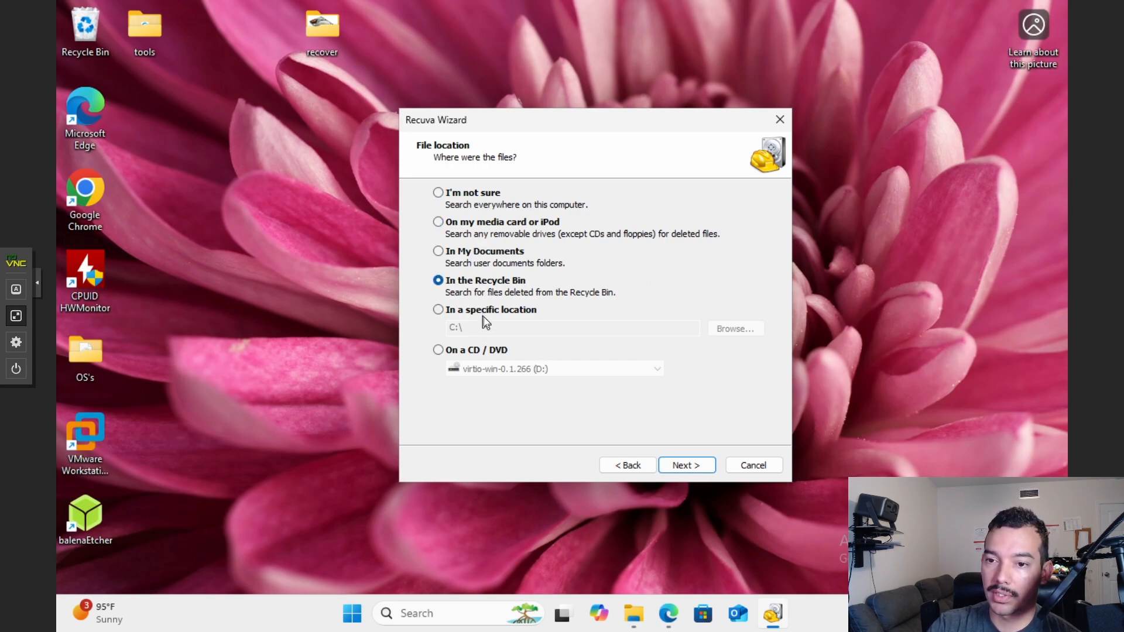
pyautogui.click(484, 316)
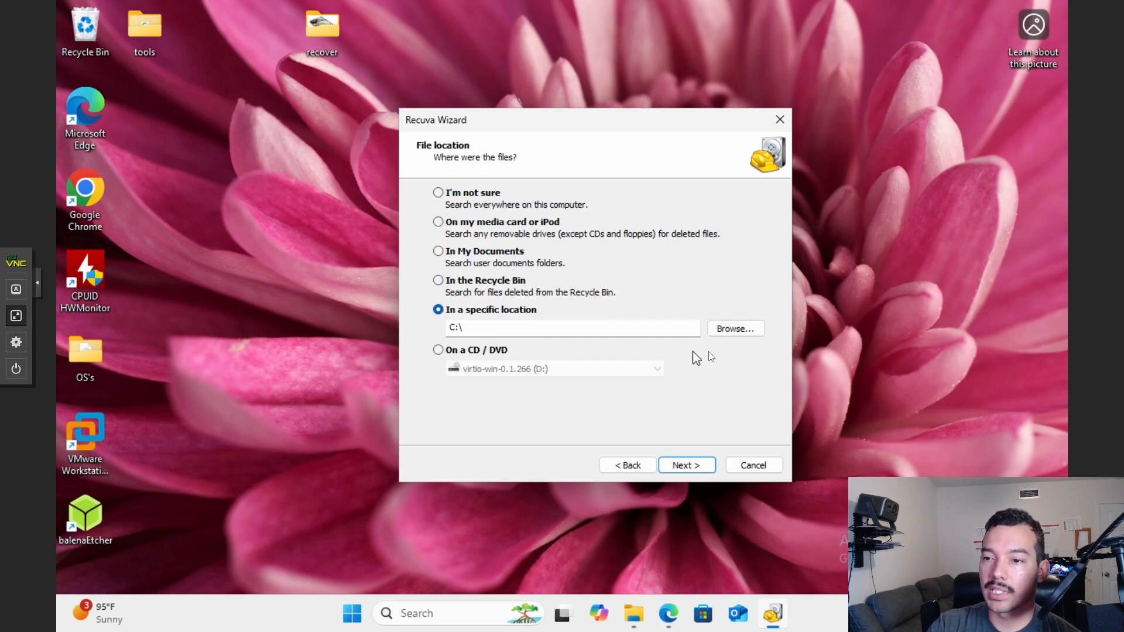
pyautogui.click(732, 329)
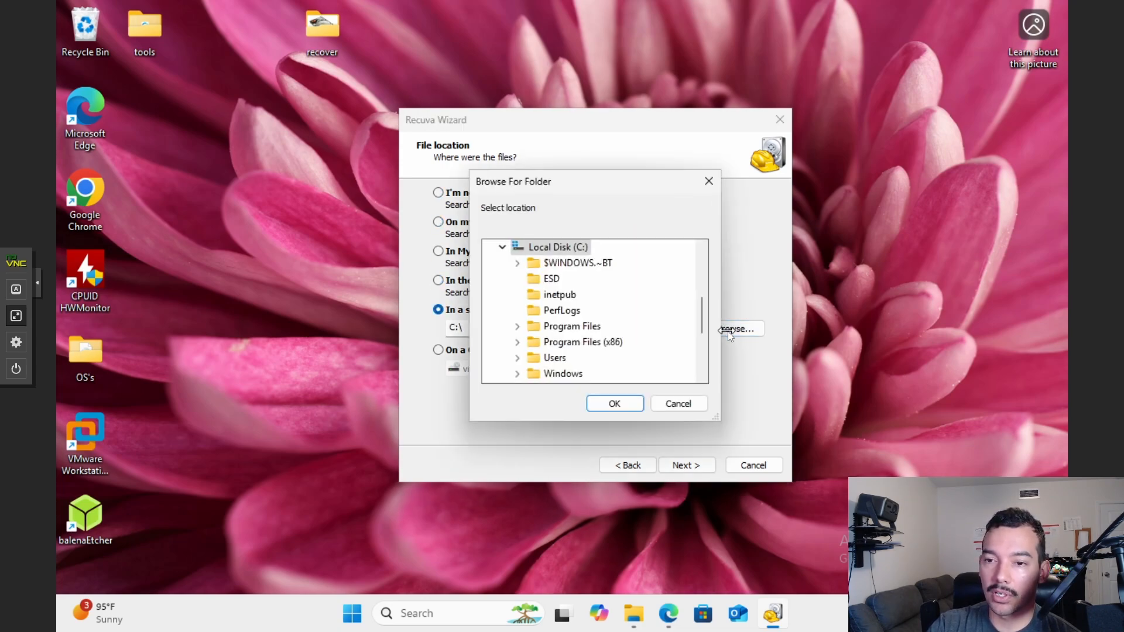
pyautogui.click(560, 295)
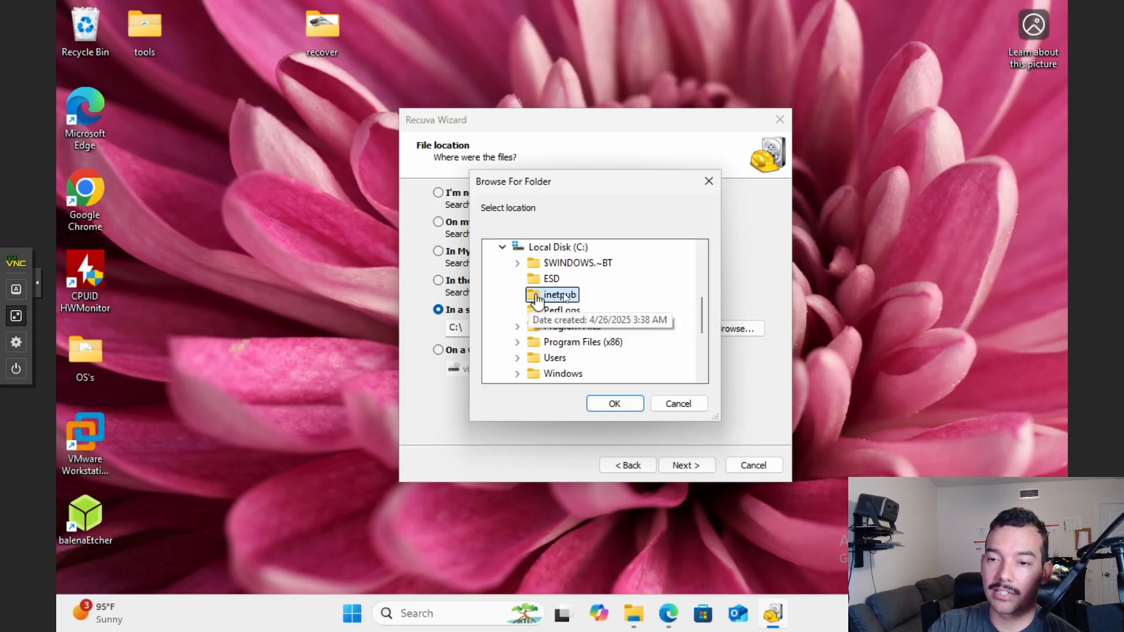
pyautogui.click(693, 403)
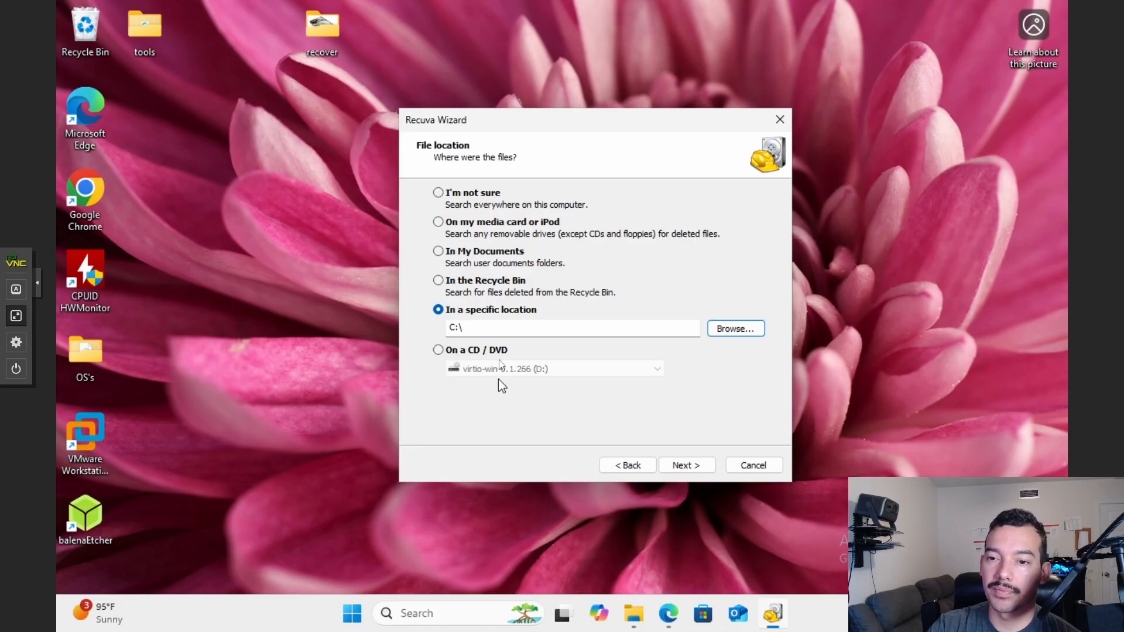
pyautogui.click(496, 284)
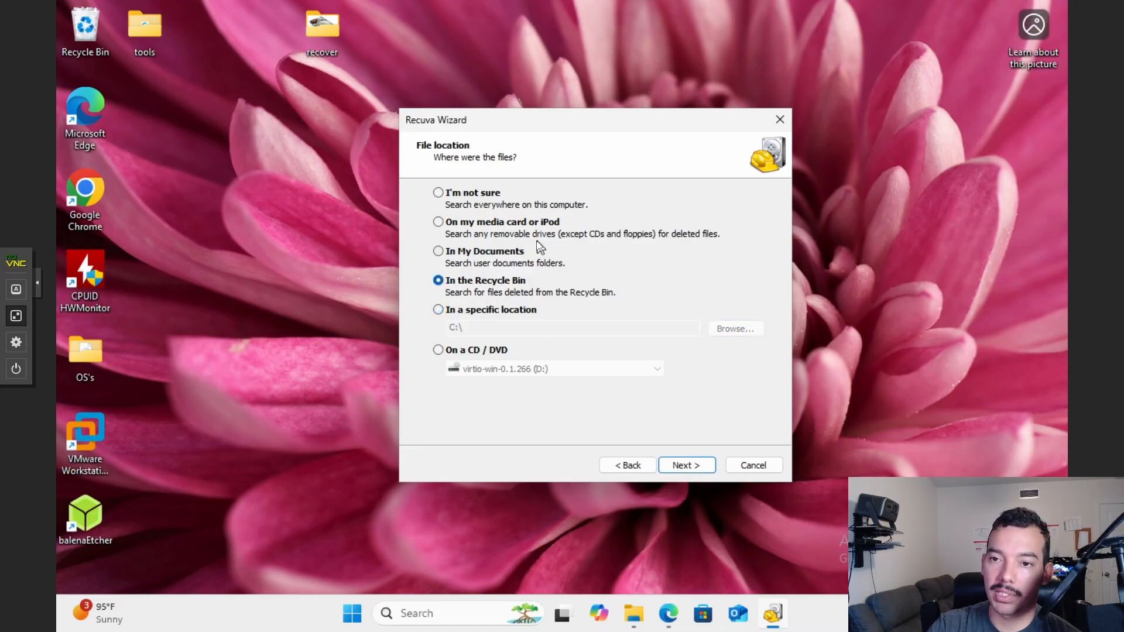
pyautogui.click(753, 465)
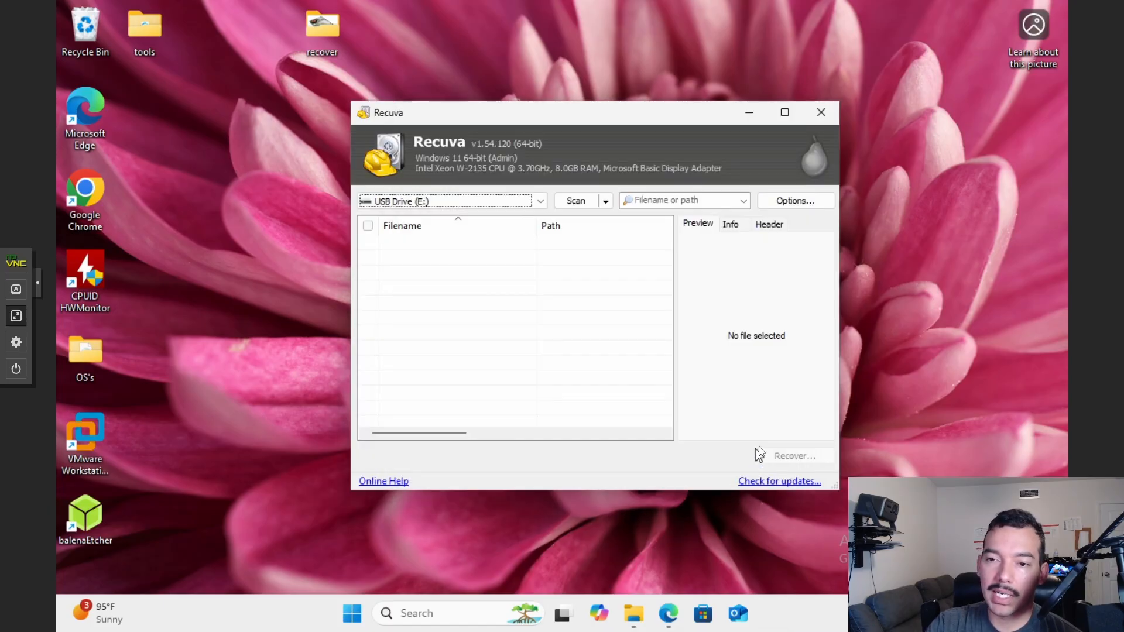
# Step: Review the Recuva action, drive and general options, and briefly start and cancel the wizard
pyautogui.click(781, 205)
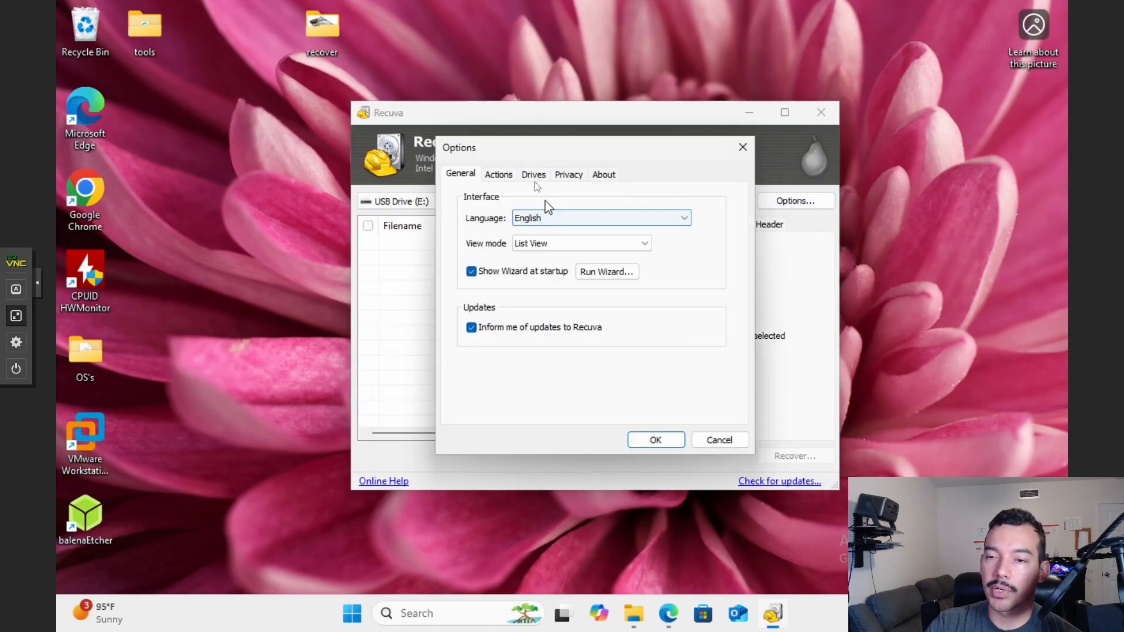
pyautogui.click(498, 175)
pyautogui.click(530, 175)
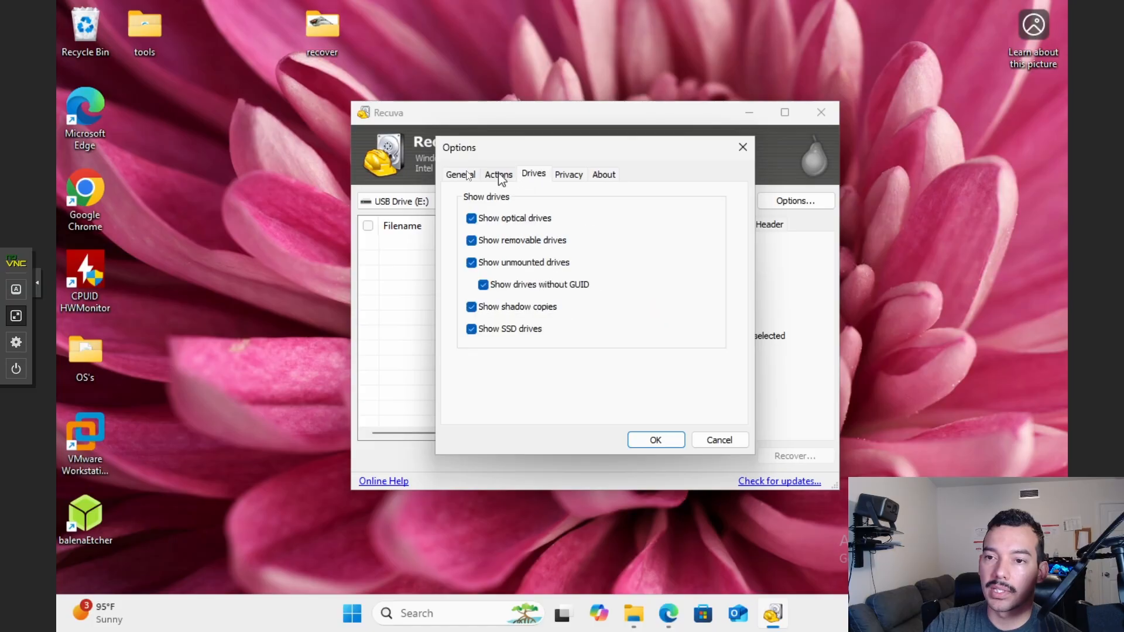
pyautogui.click(463, 175)
pyautogui.click(605, 272)
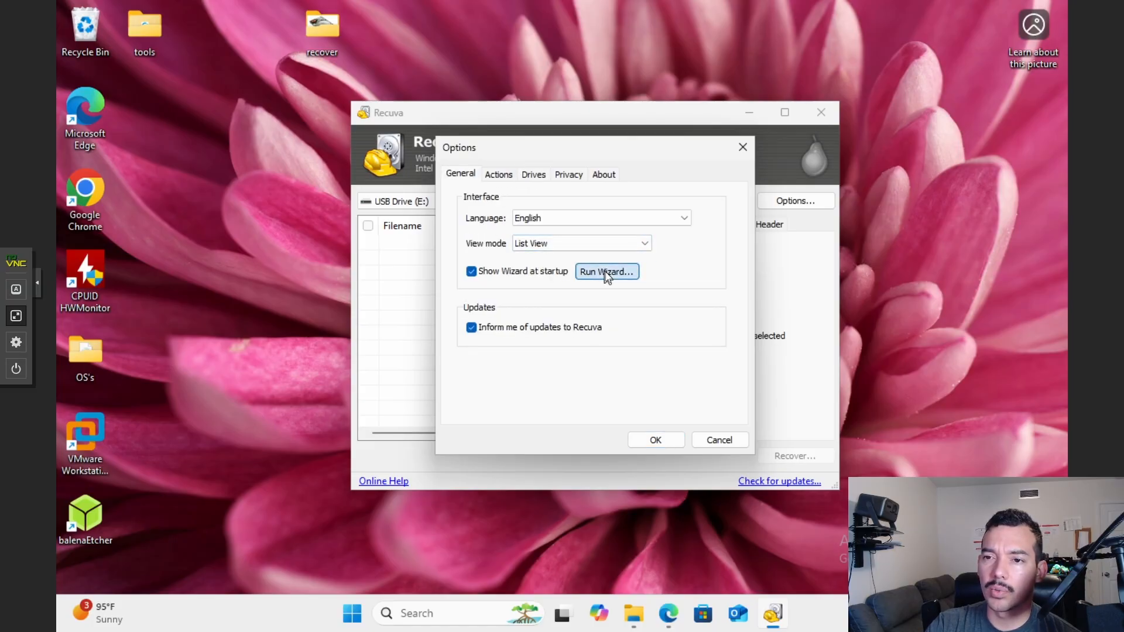
pyautogui.click(750, 467)
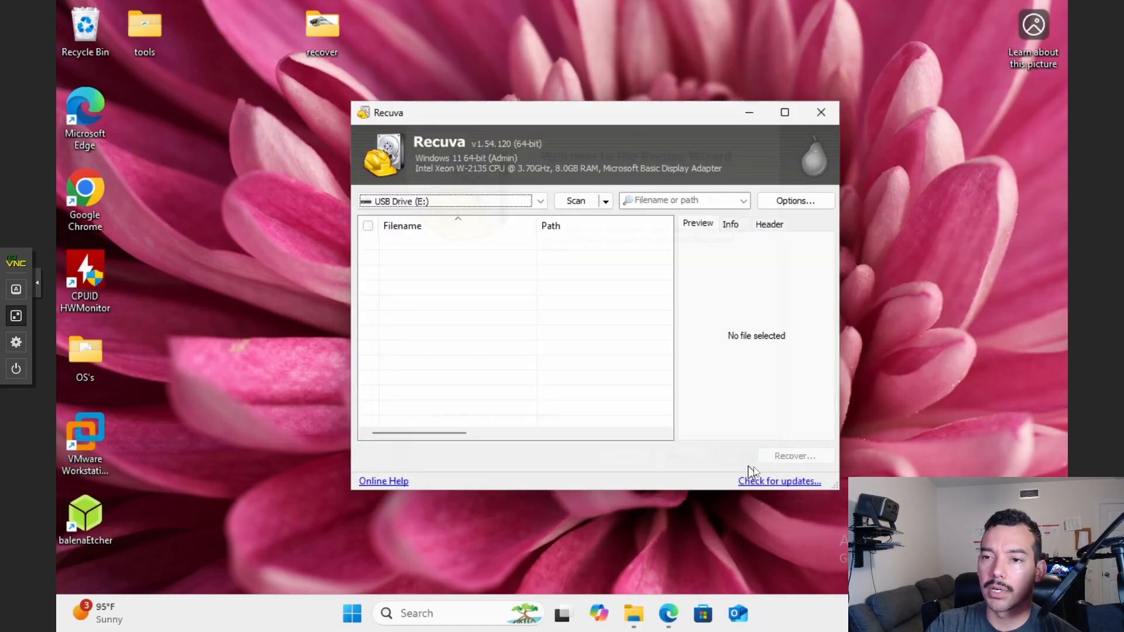
# Step: Turn on Deep Scan and the scan for non-deleted files in the Recuva options
pyautogui.click(787, 205)
pyautogui.click(500, 176)
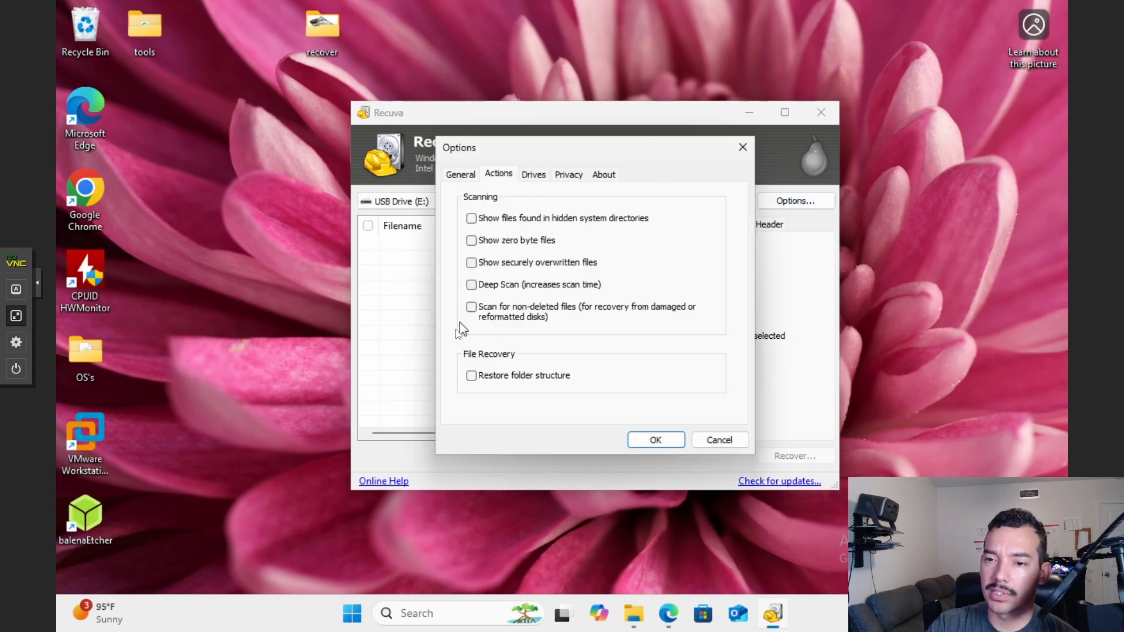
pyautogui.click(471, 307)
pyautogui.click(471, 286)
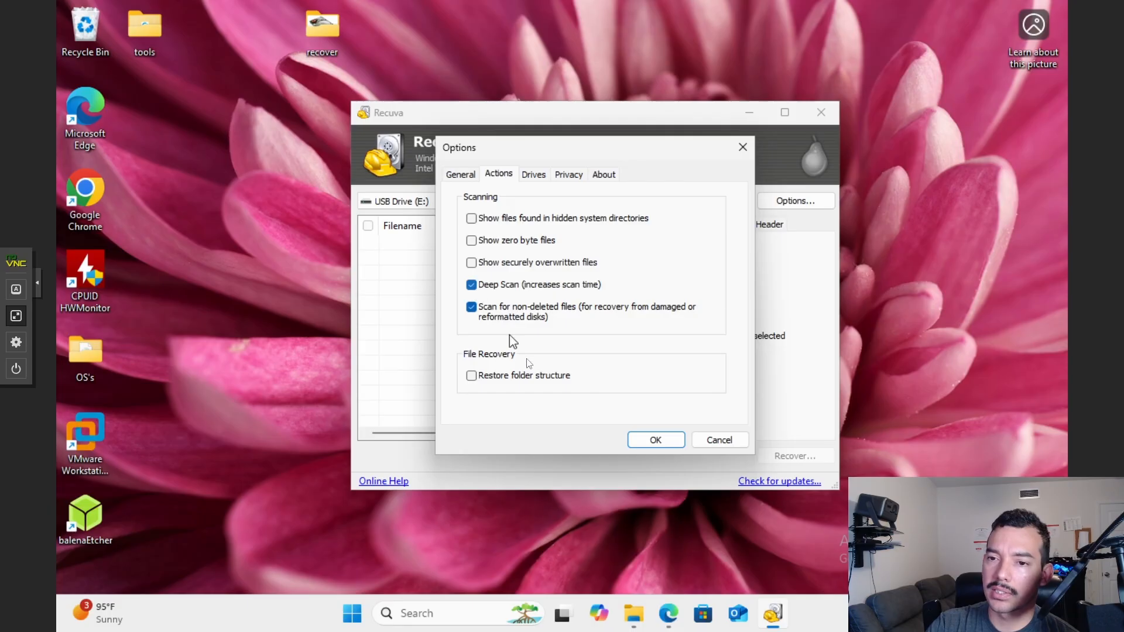
pyautogui.click(492, 286)
pyautogui.click(493, 307)
pyautogui.click(494, 287)
pyautogui.click(508, 315)
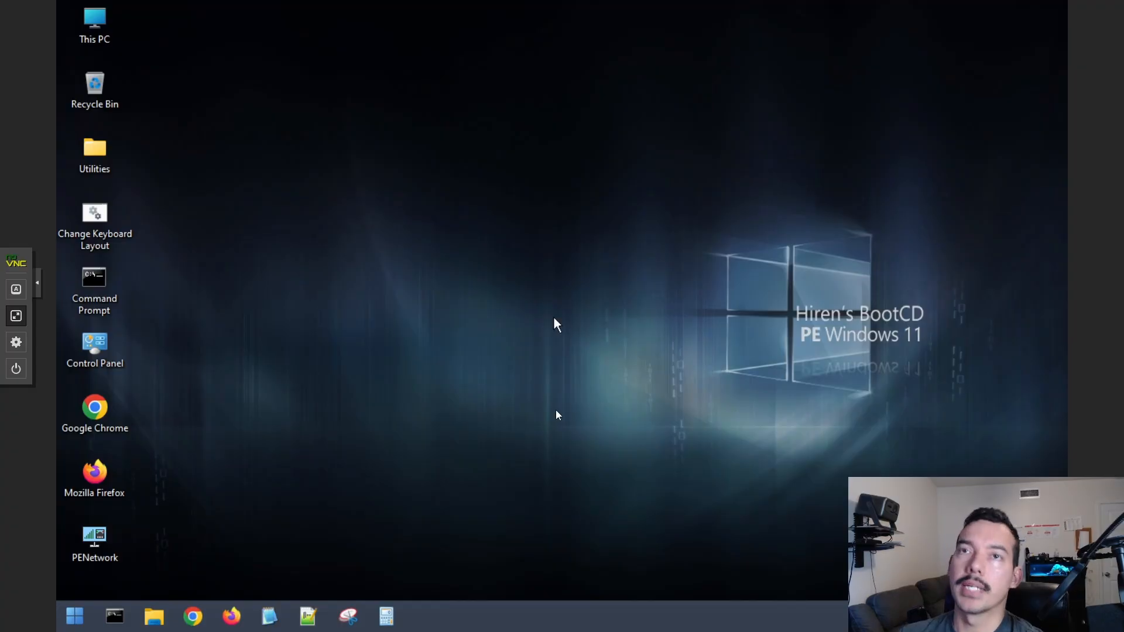
# Step: Review the tool folders inside the Utilities folder on the Hiren's BootCD PE desktop, and close the folder
pyautogui.moveTo(327, 137); pyautogui.dragTo(838, 441)
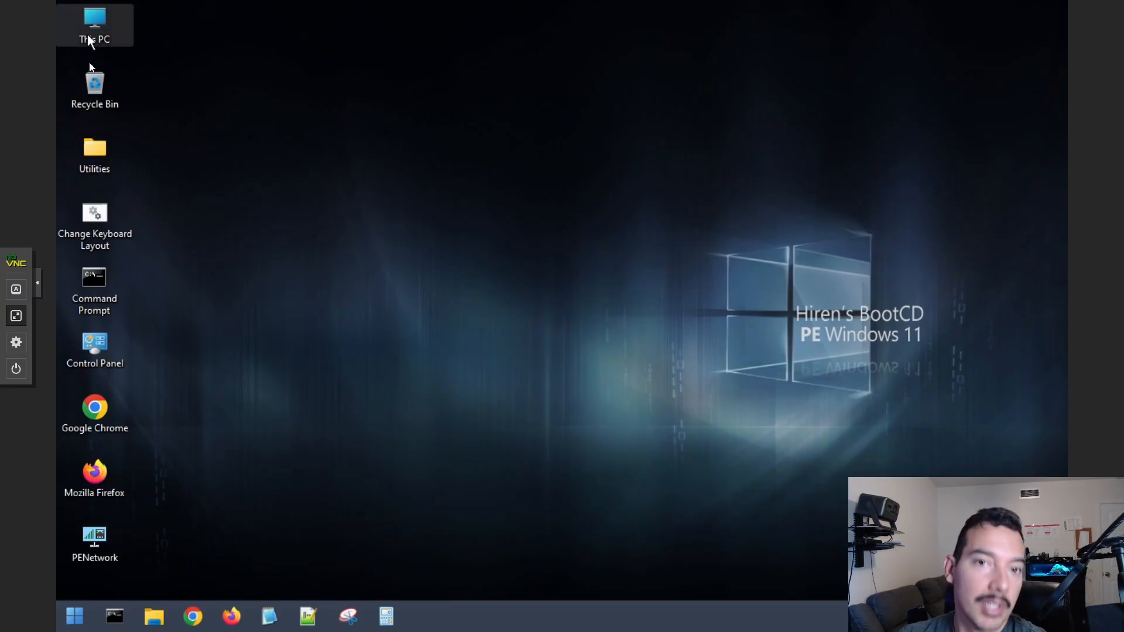
pyautogui.doubleClick(92, 156)
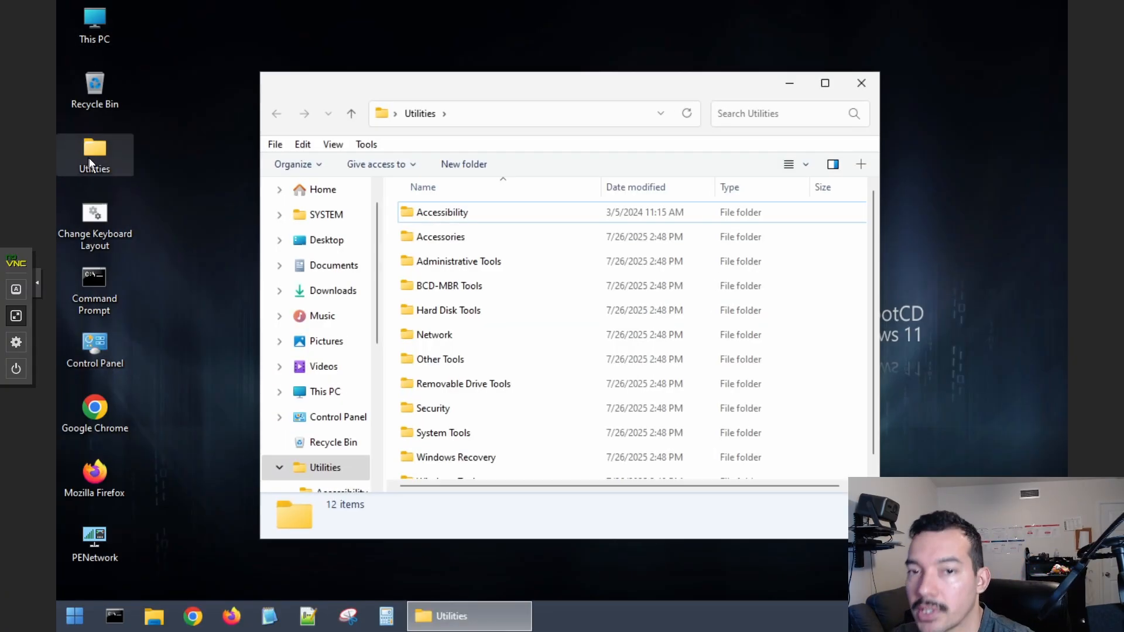
pyautogui.scroll(-1, 625, 398)
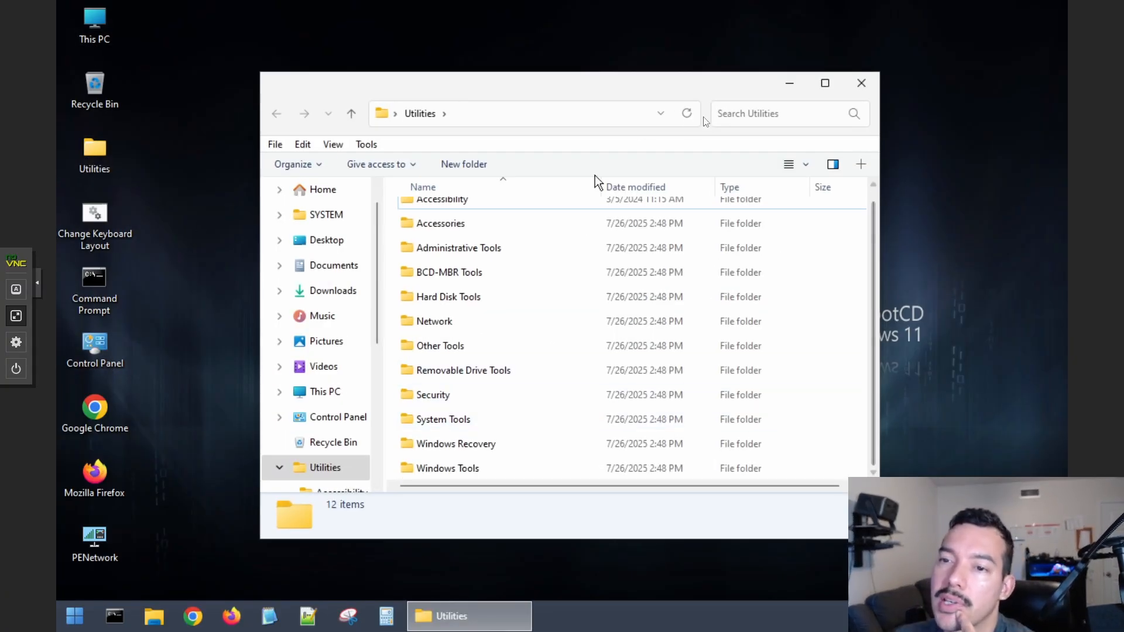
pyautogui.click(859, 83)
# Step: Launch Recuva from the Data Recovery group of the Hard Disk Tools and cancel its startup wizard
pyautogui.click(74, 614)
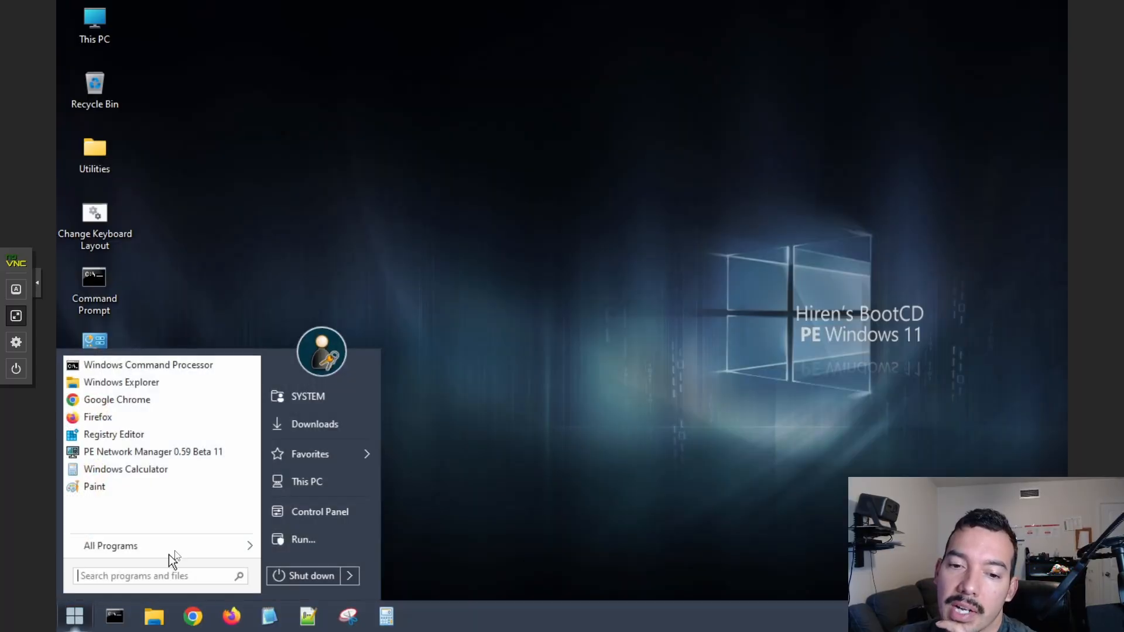
pyautogui.moveTo(173, 552)
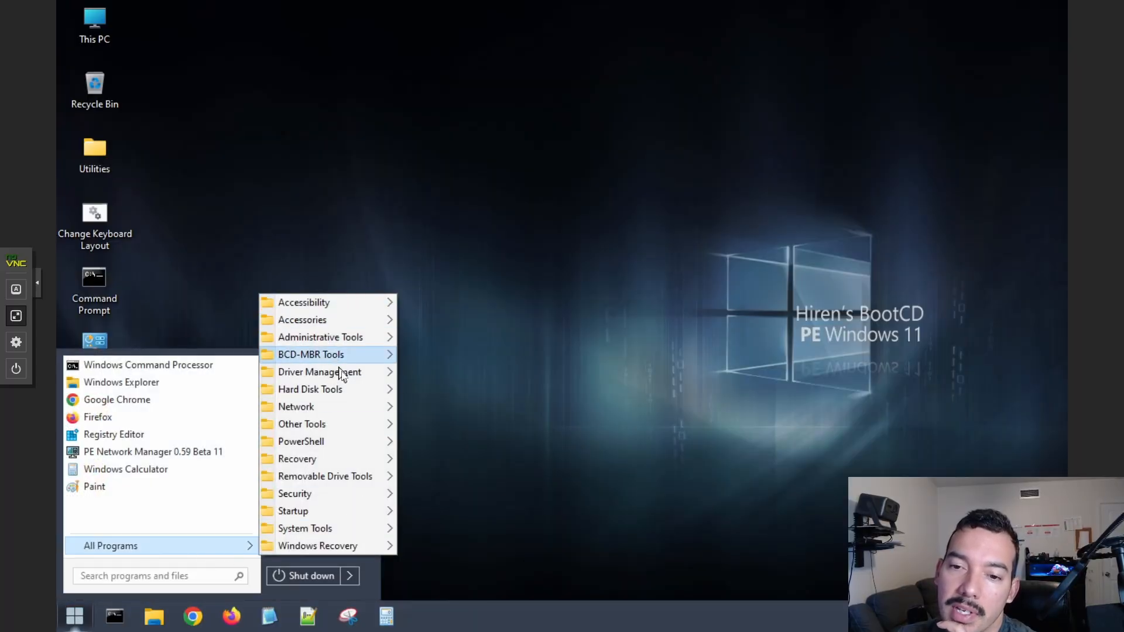
pyautogui.moveTo(344, 375)
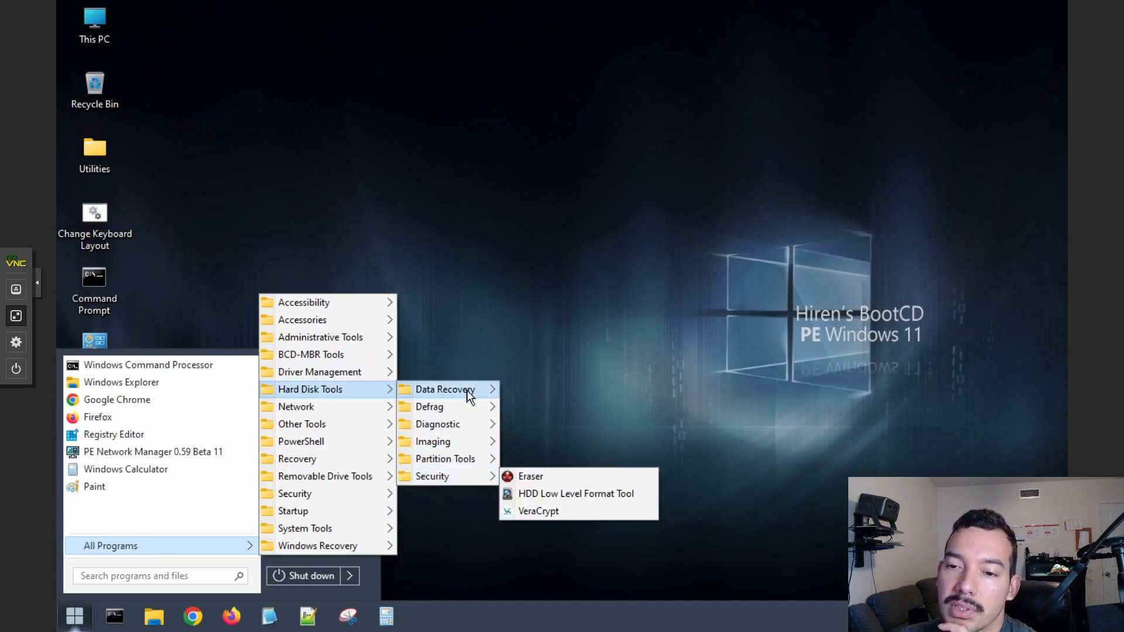
pyautogui.moveTo(448, 389)
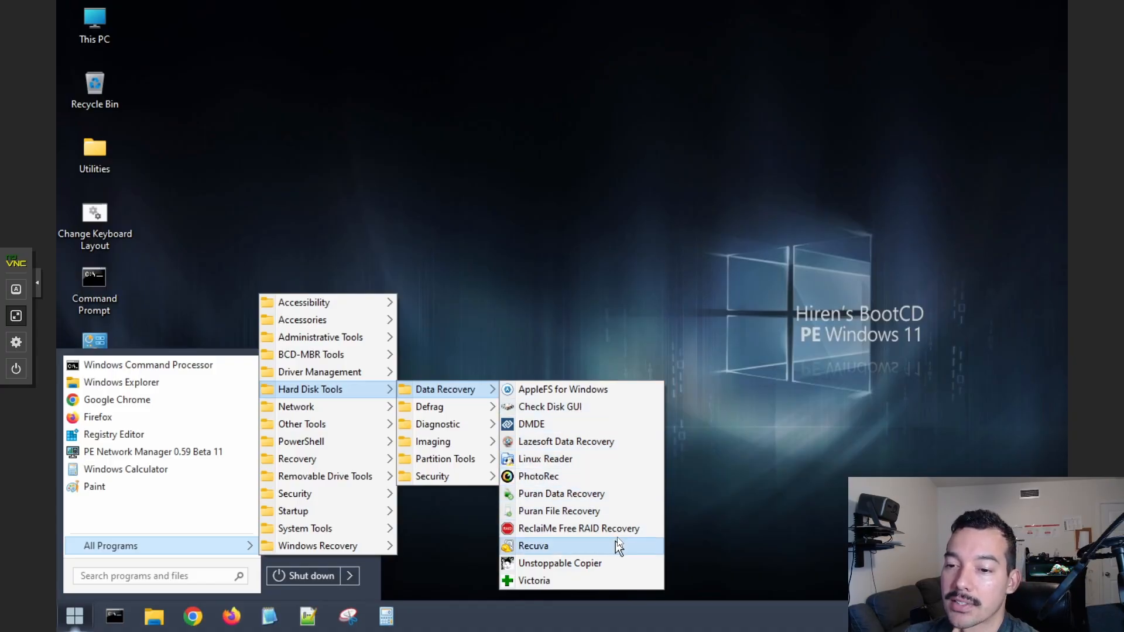
pyautogui.click(550, 551)
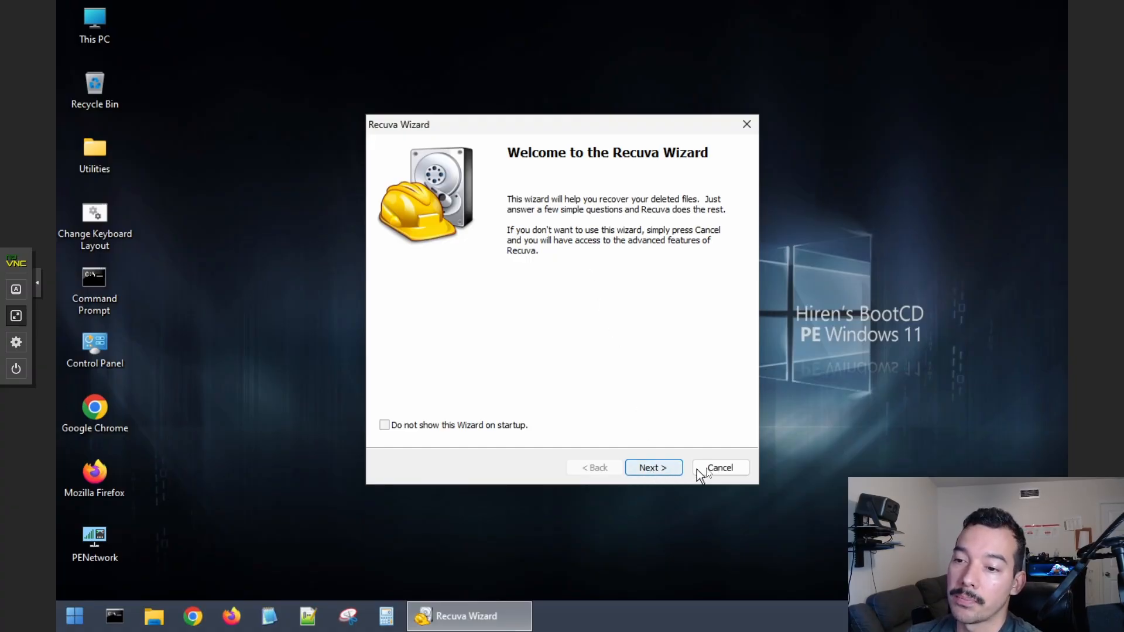
pyautogui.click(716, 468)
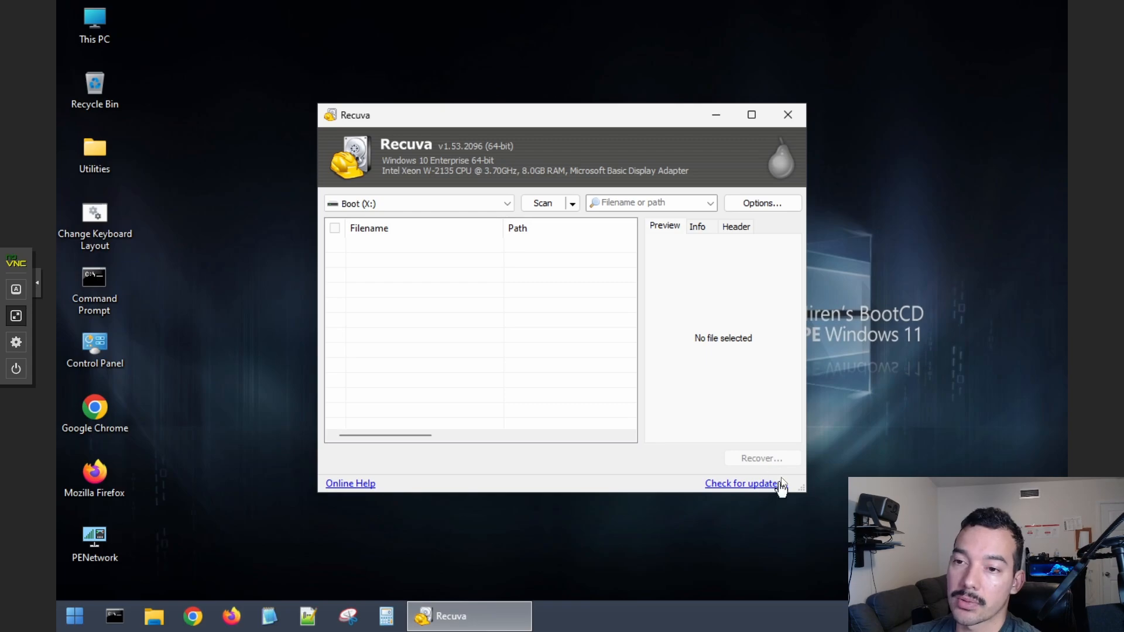
# Step: Review the drives available for scanning and the general, action, advanced and drive options in Recuva, and close the options
pyautogui.click(507, 204)
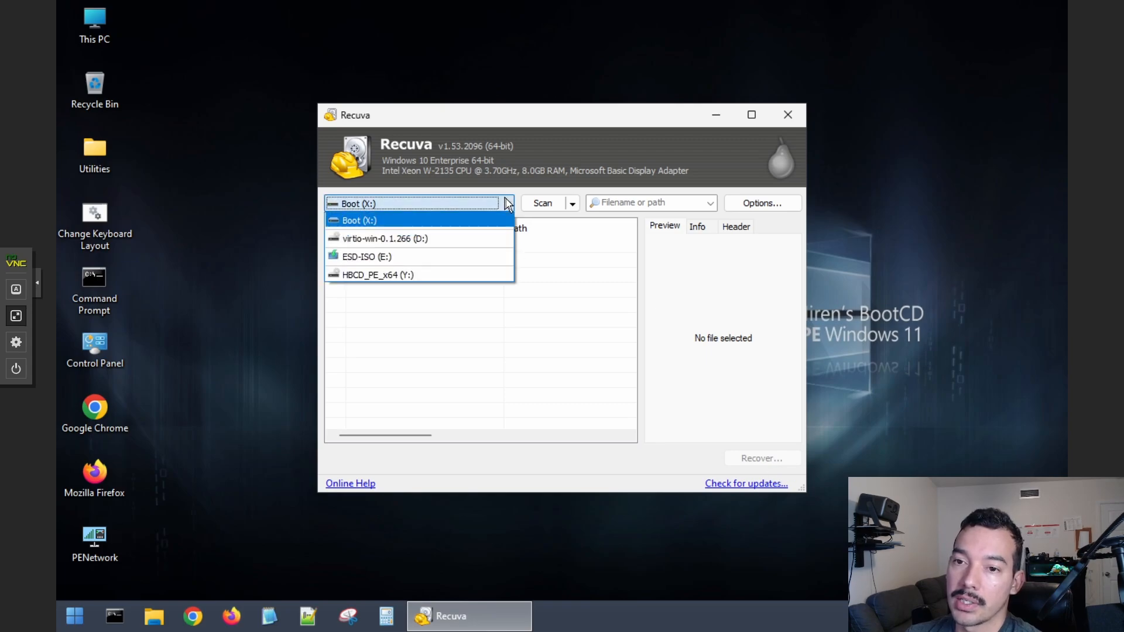
pyautogui.click(507, 204)
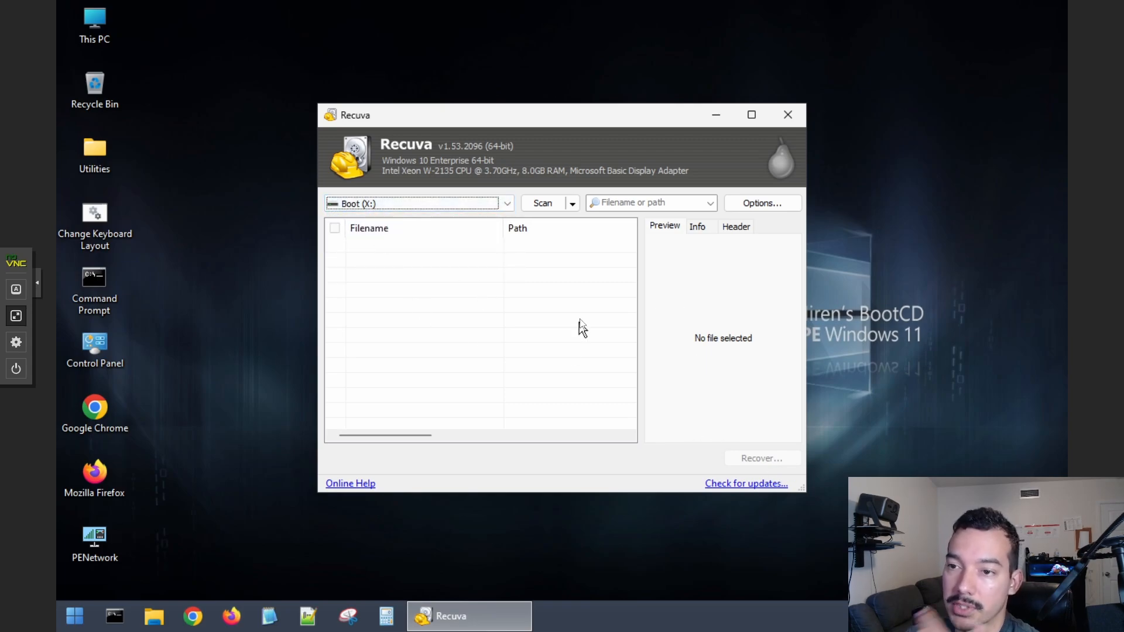
pyautogui.click(772, 205)
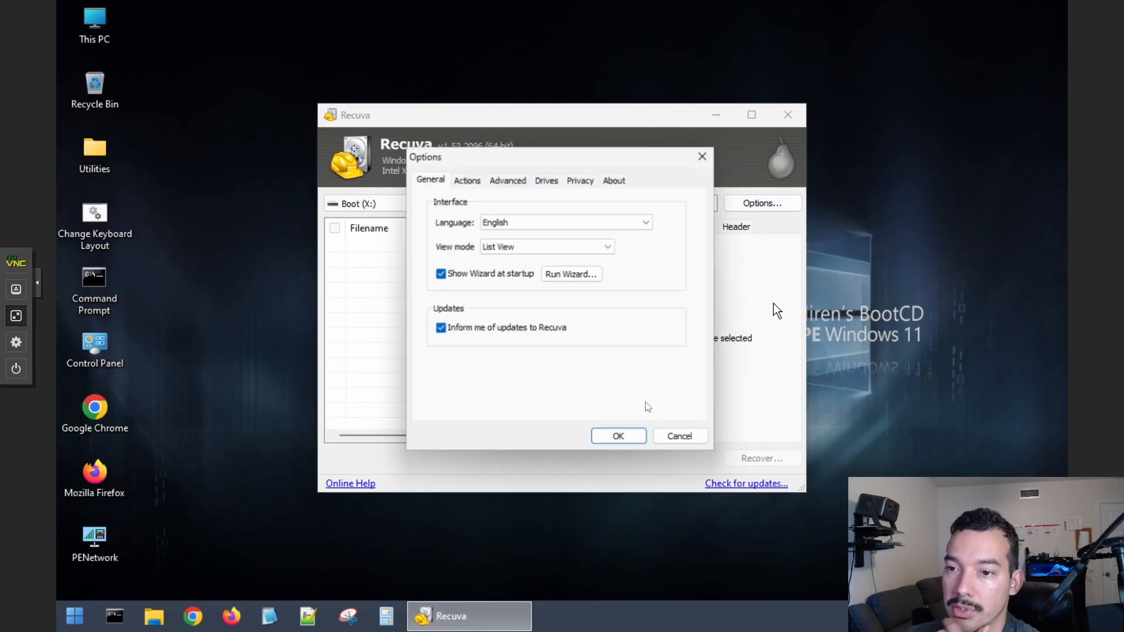
pyautogui.click(472, 182)
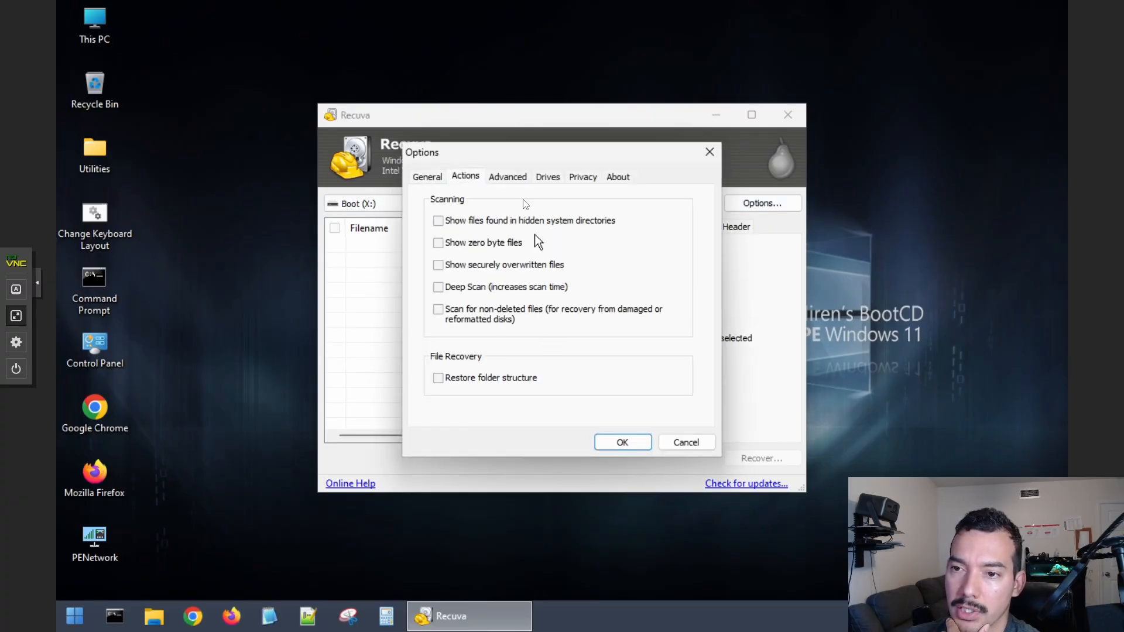
pyautogui.click(499, 181)
pyautogui.click(439, 178)
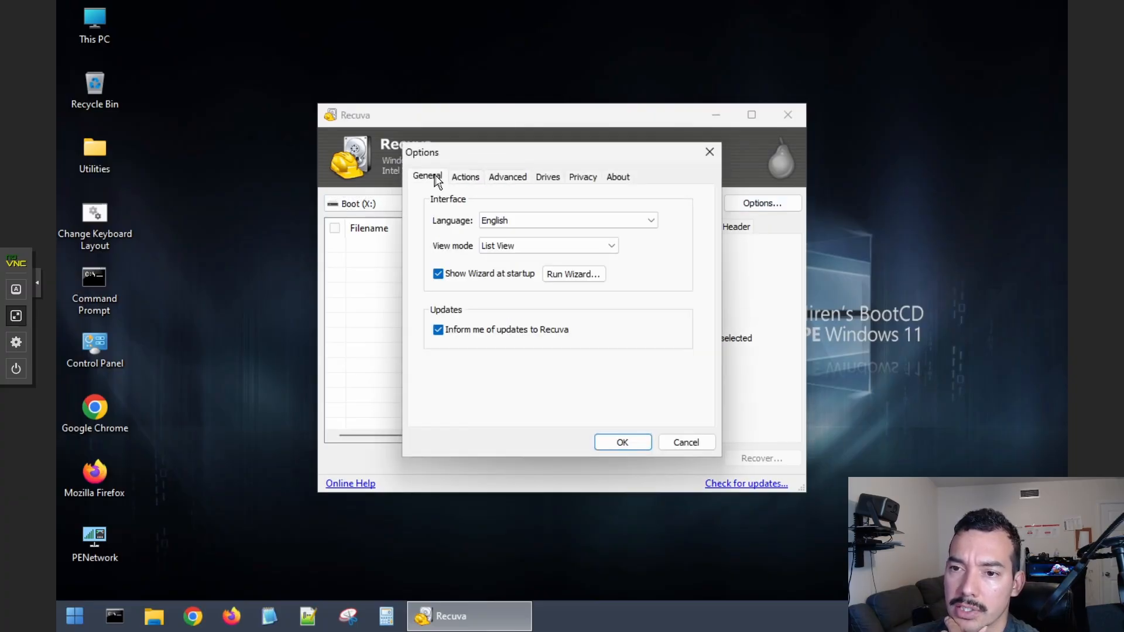
pyautogui.click(467, 177)
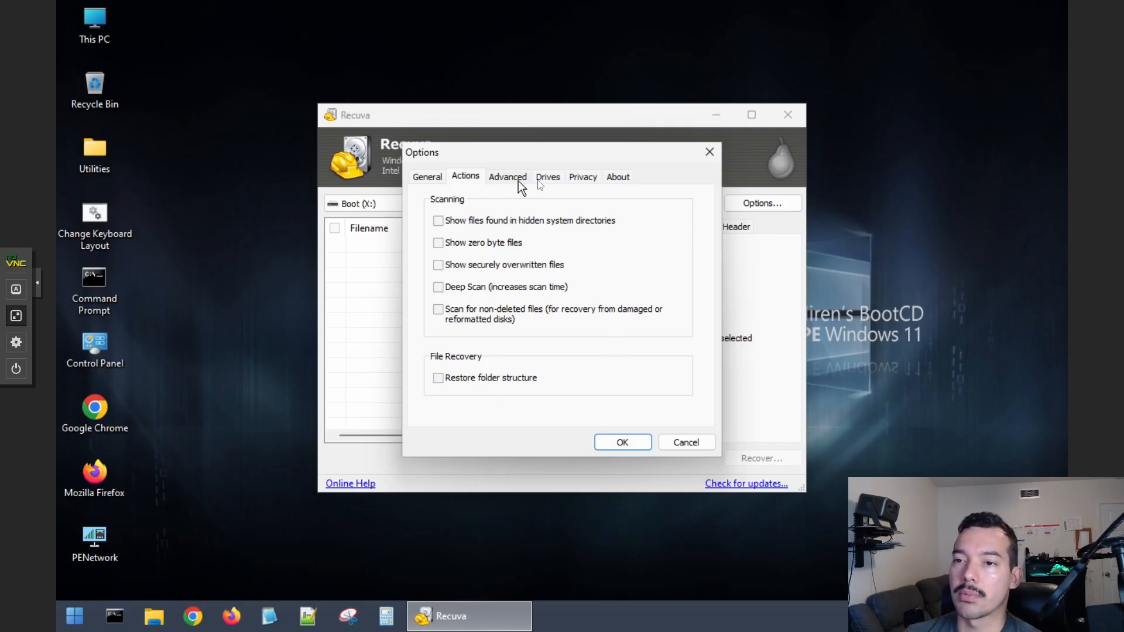
pyautogui.click(548, 177)
pyautogui.click(720, 161)
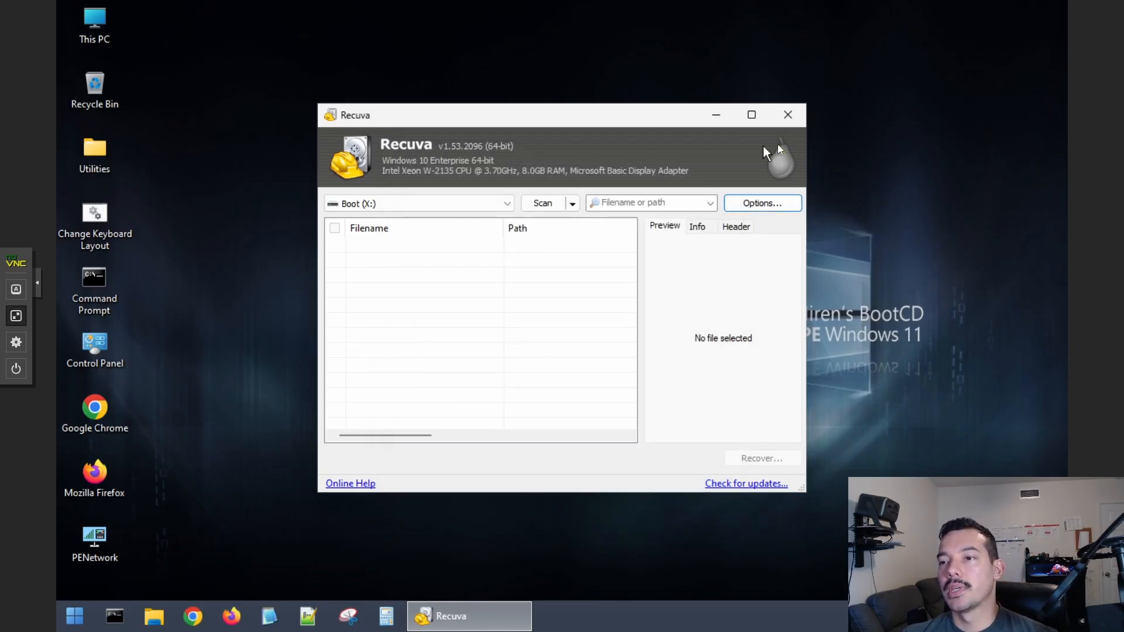